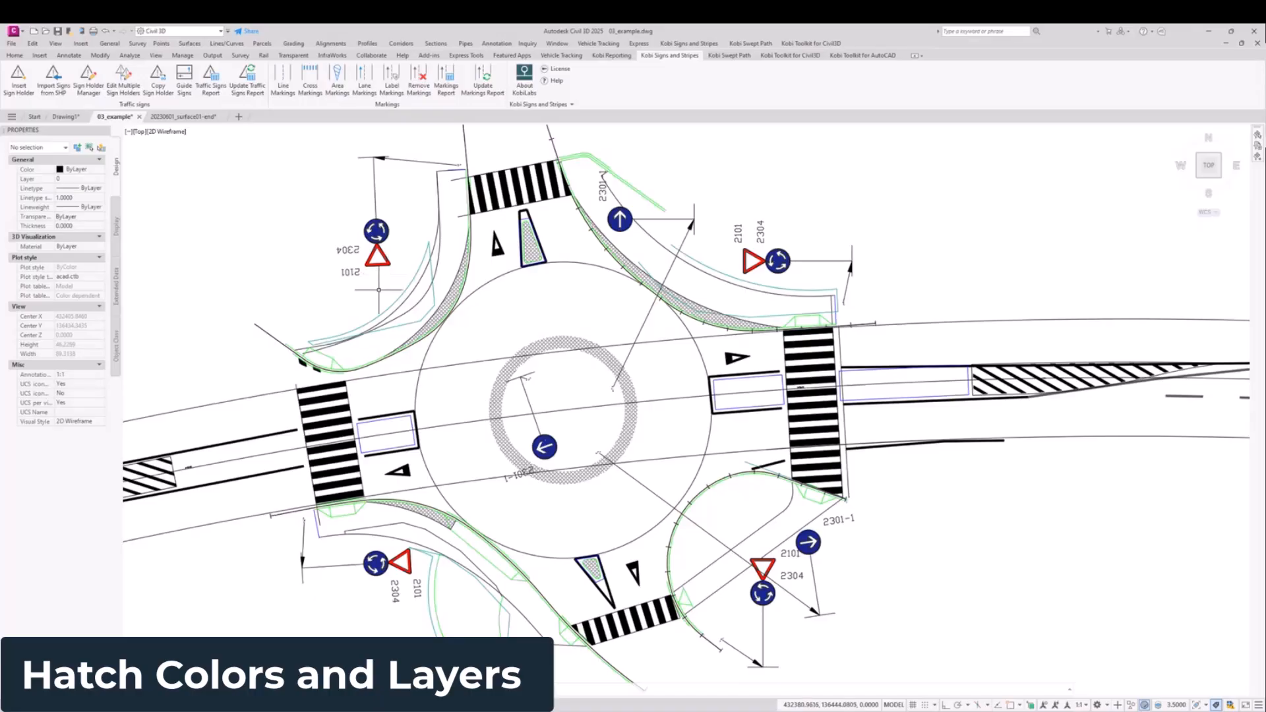
Step: Open the sign insertion settings to check the option for creating a separate layer for each hatch color, and close the dialogs
middle_click_drag(361, 227, 355, 249)
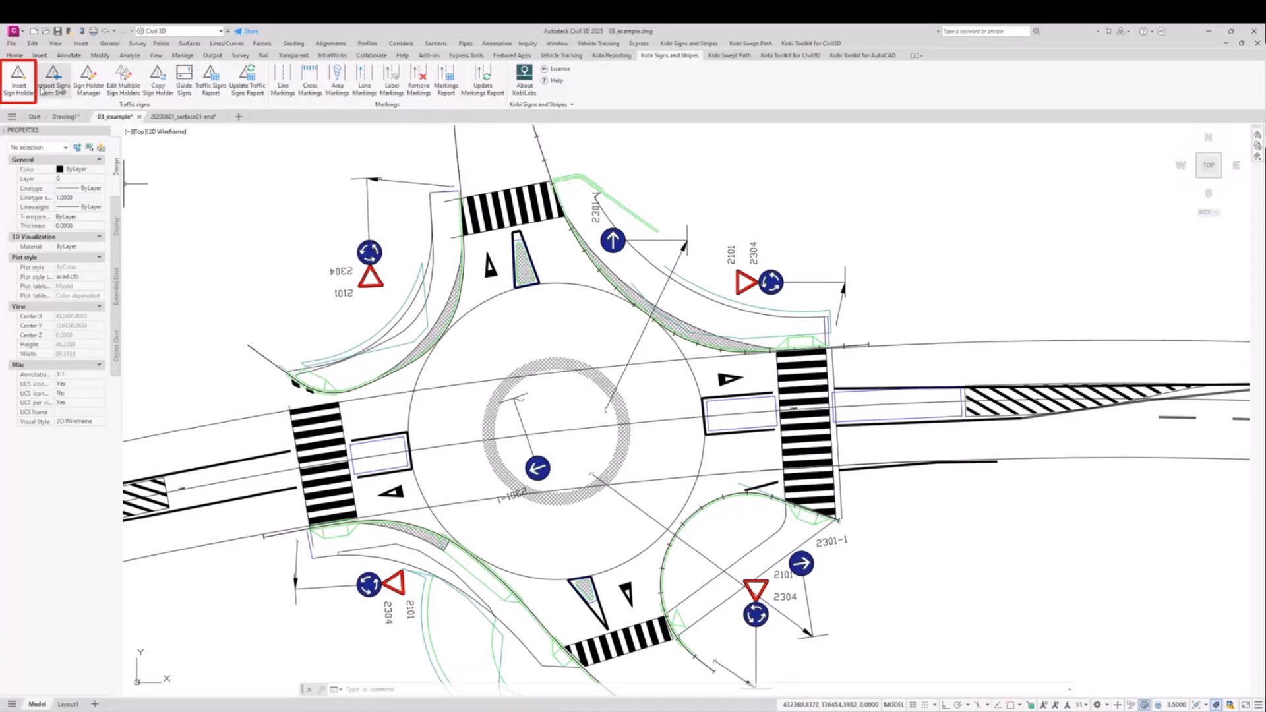
left_click(19, 80)
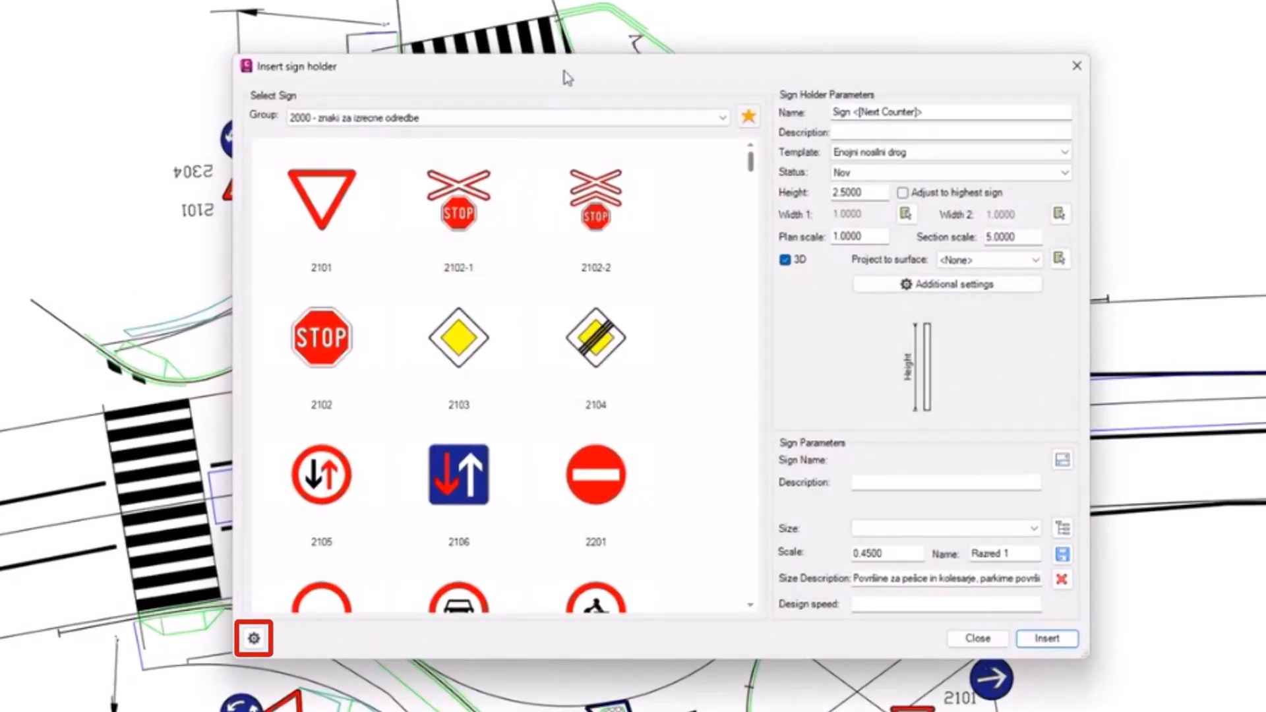
left_click_drag(564, 68, 564, 61)
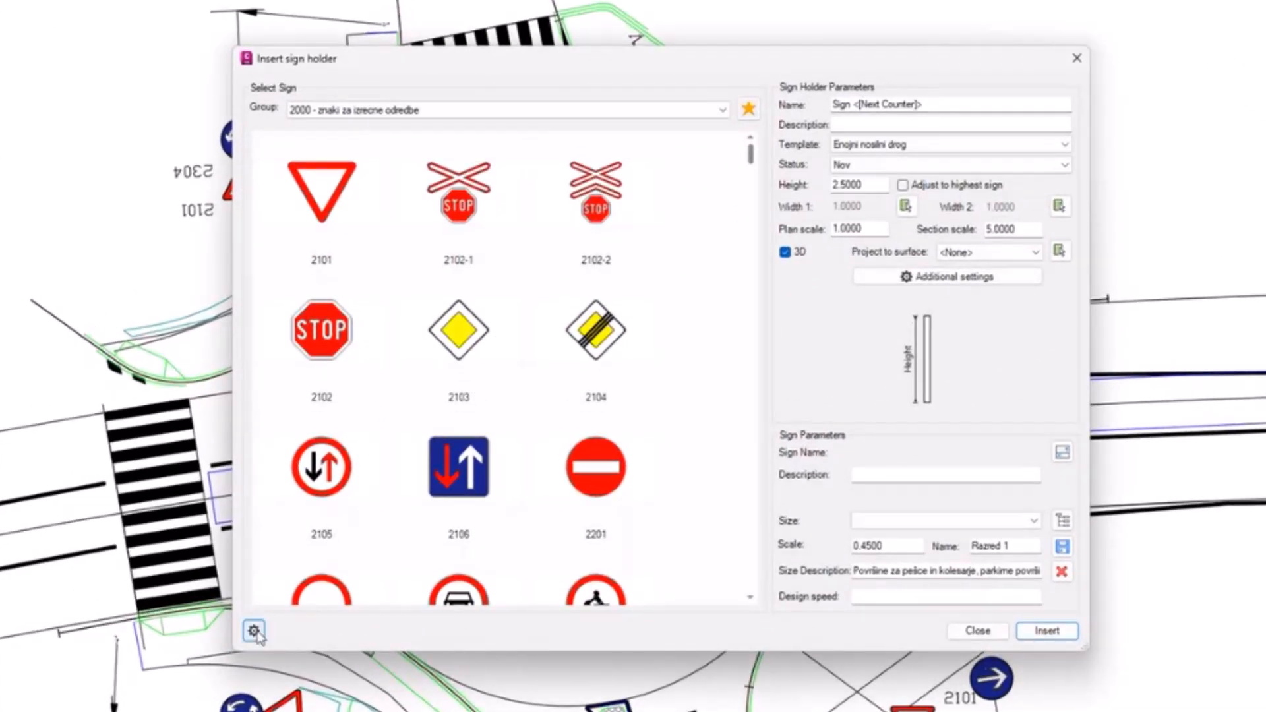
left_click(254, 631)
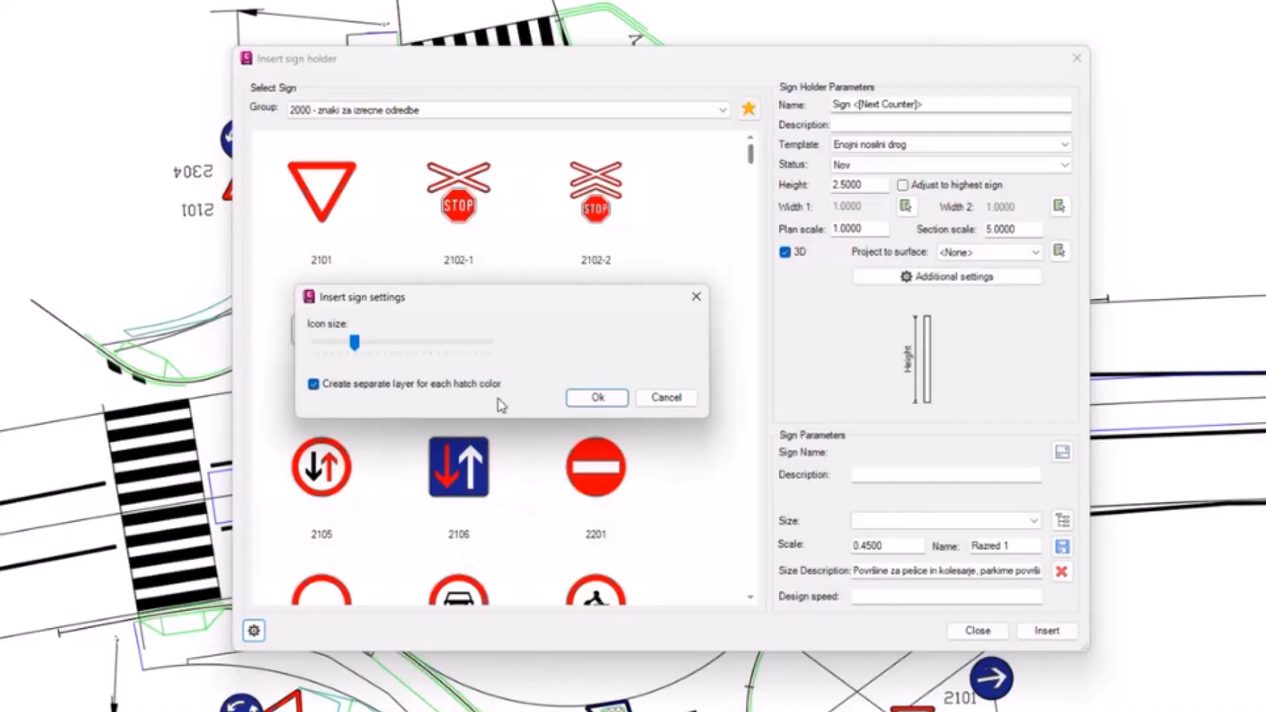
left_click(696, 297)
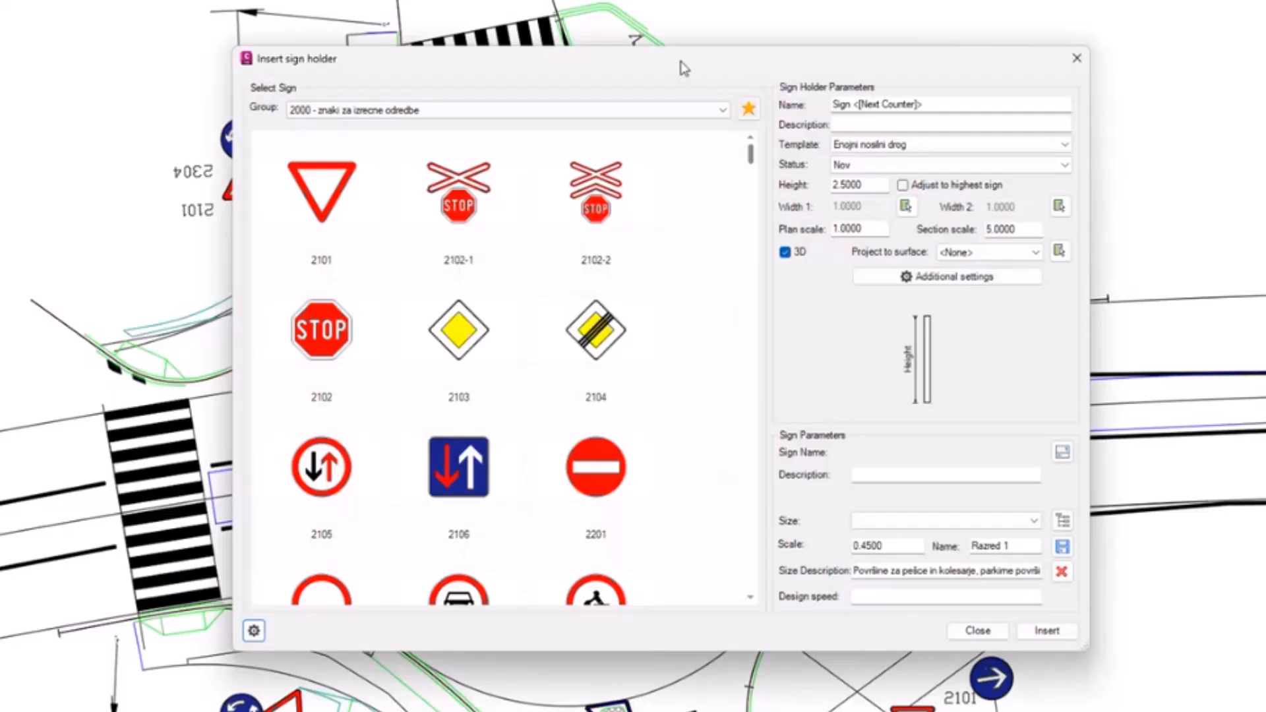
left_click_drag(678, 62, 808, 129)
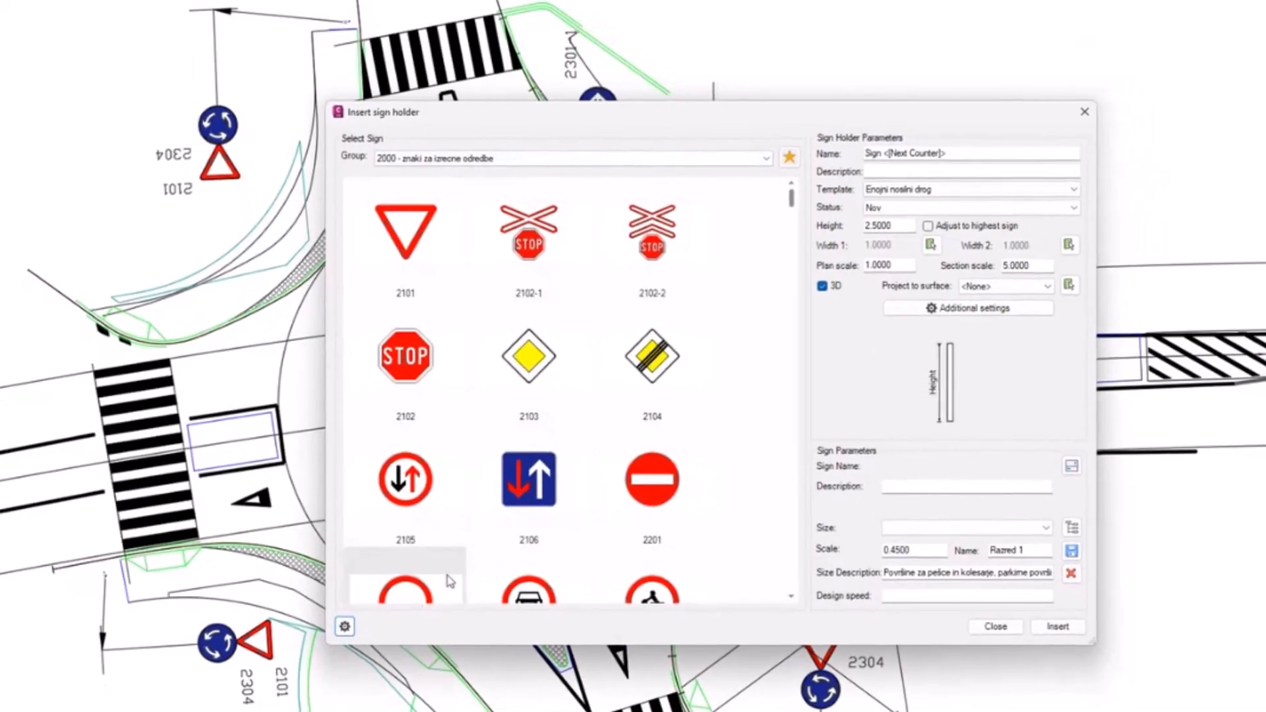
left_click(1093, 102)
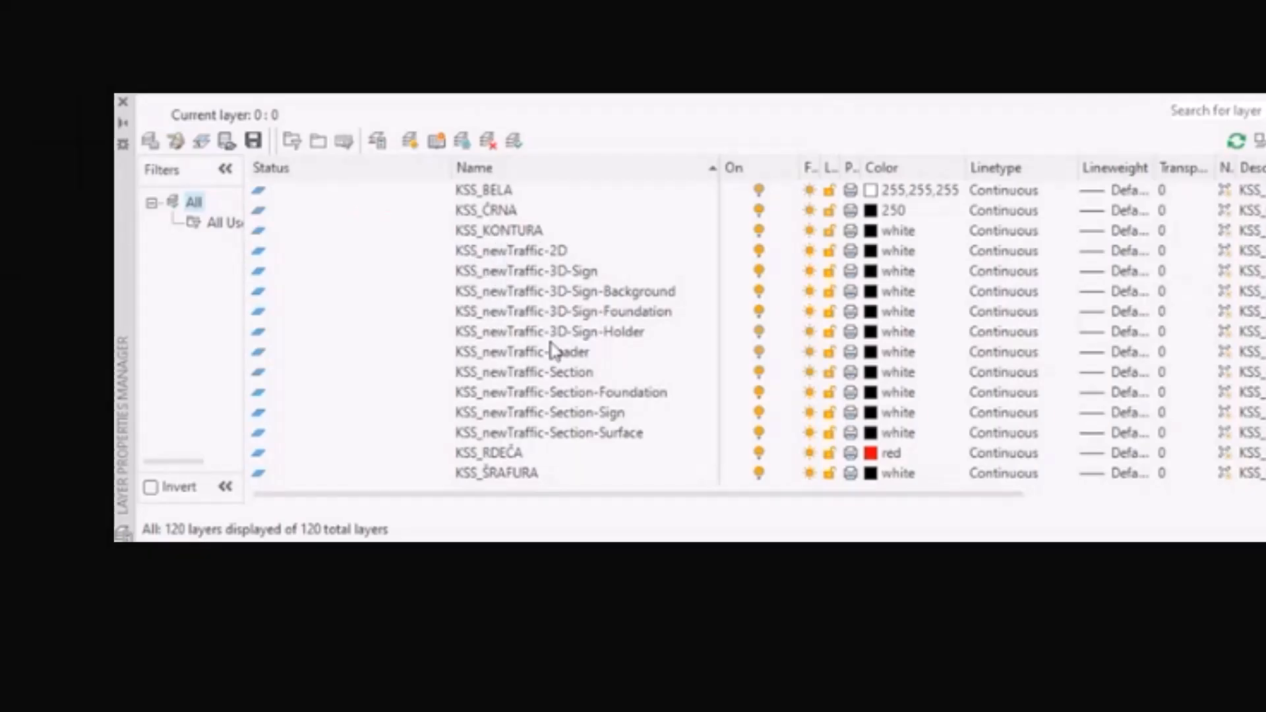
Step: Set the color of layer KSS_RDEČA to index color 12 and check the red sign in the drawing
scroll(527, 291, "down", 2)
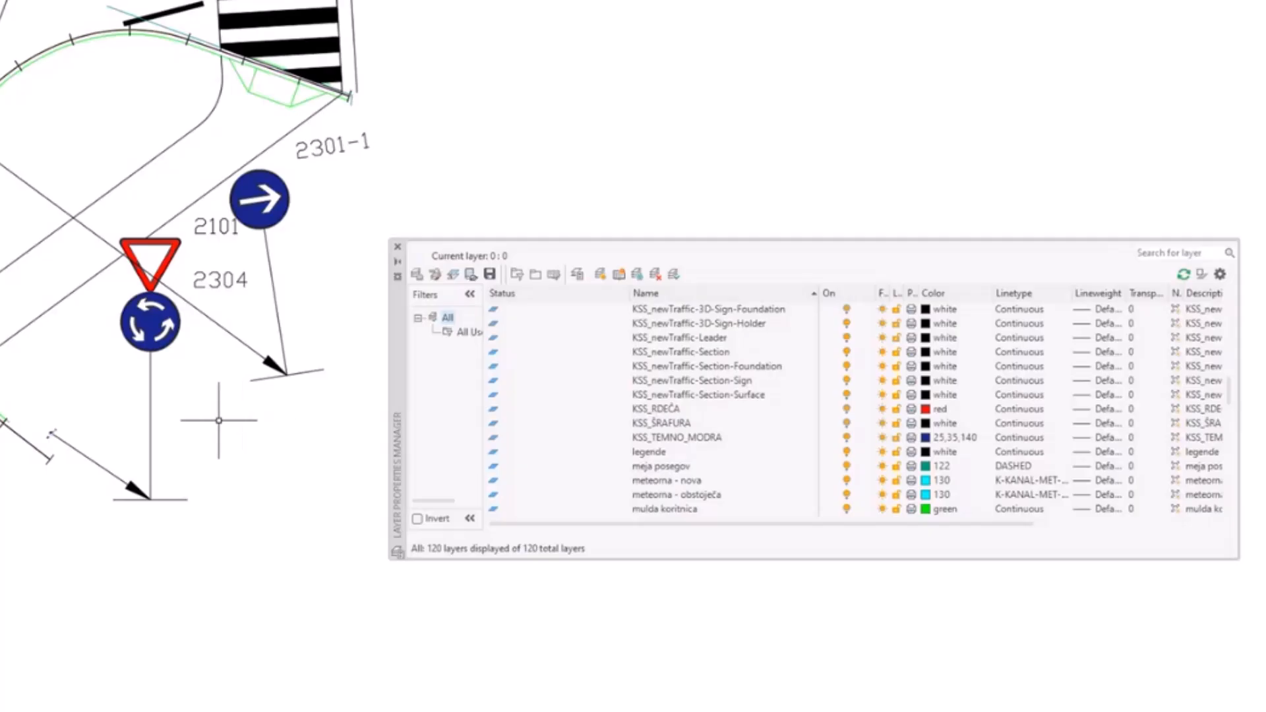
middle_click_drag(217, 412, 277, 505)
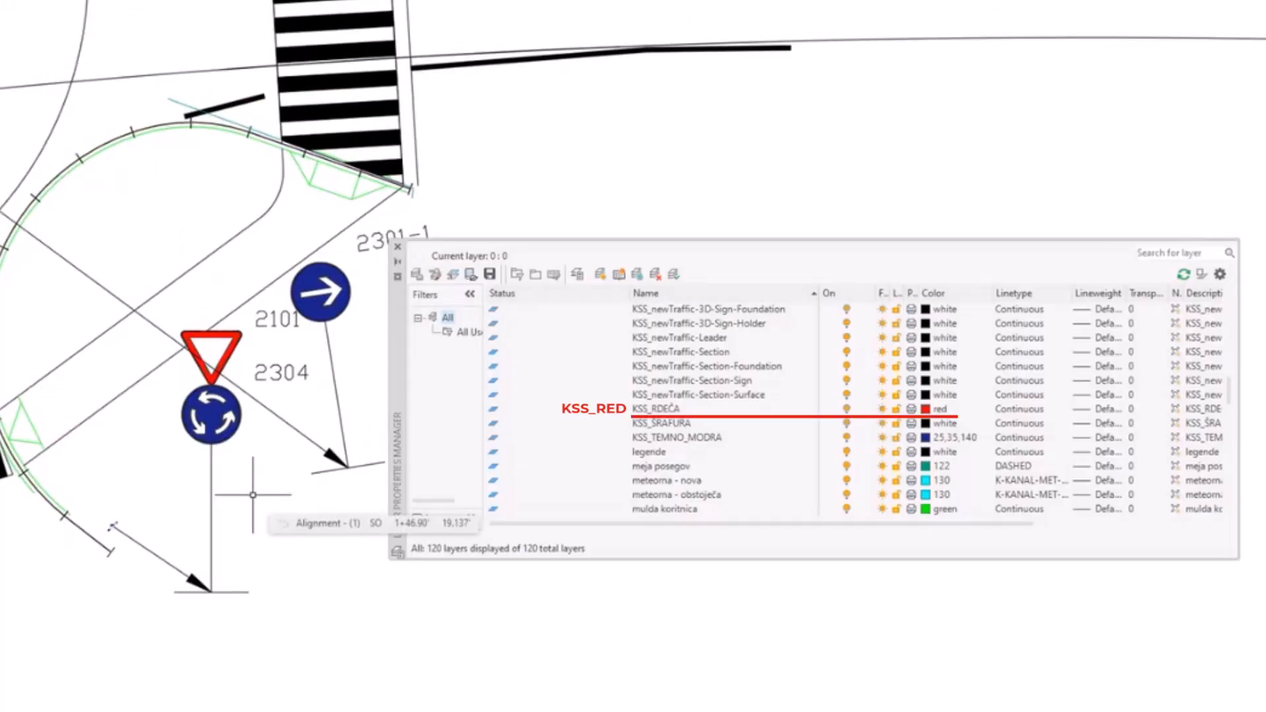
left_click(925, 412)
left_click(937, 409)
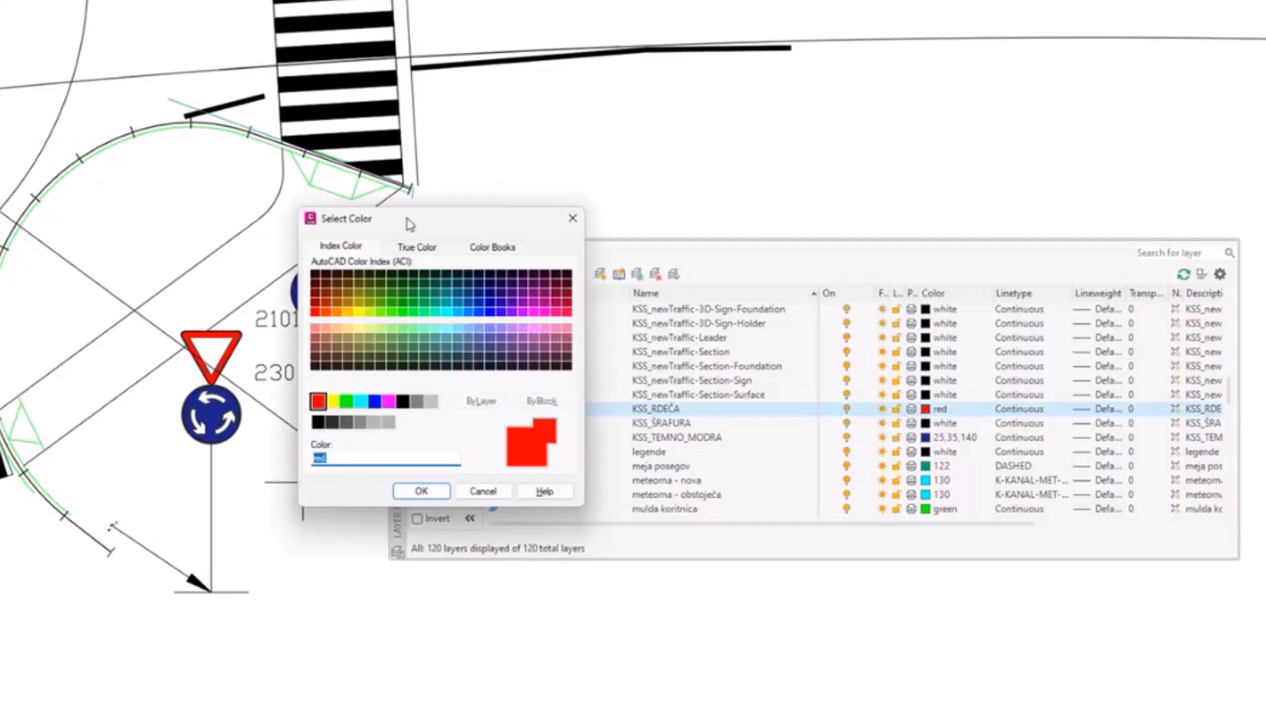
left_click_drag(409, 220, 586, 254)
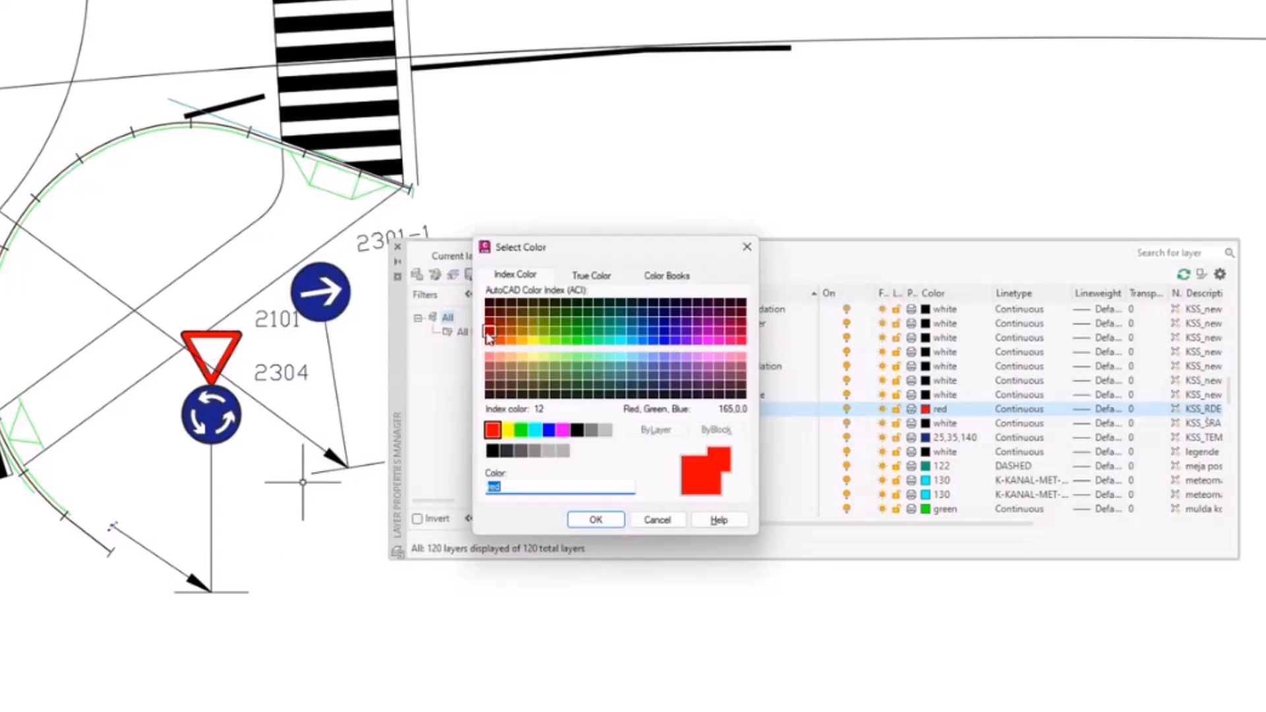
left_click(490, 331)
left_click(595, 521)
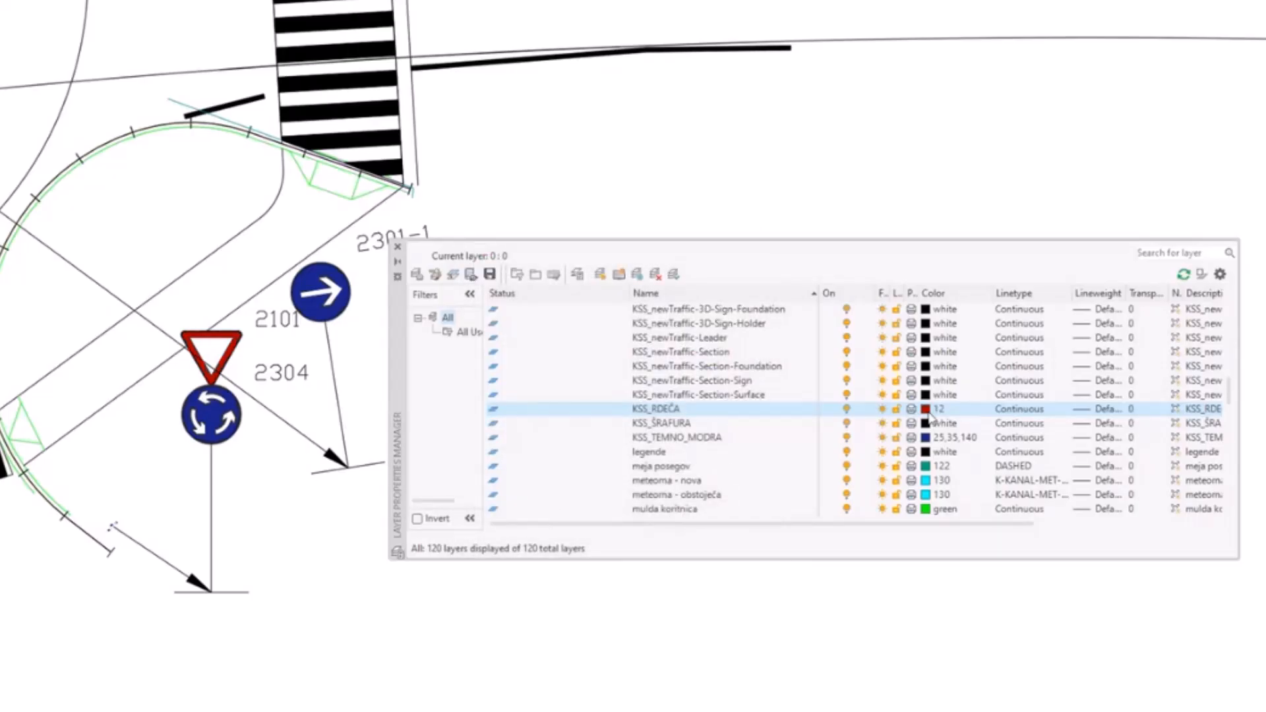
scroll(212, 353, "up", 5)
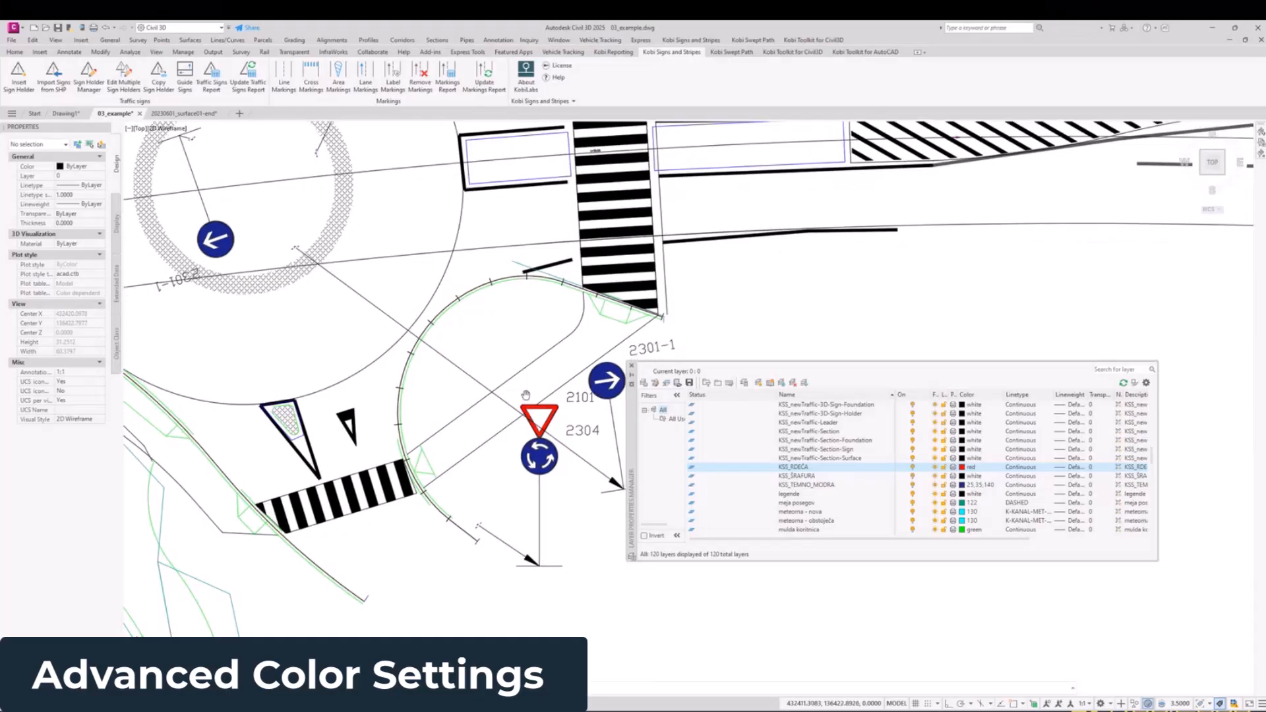
middle_click_drag(525, 394, 507, 370)
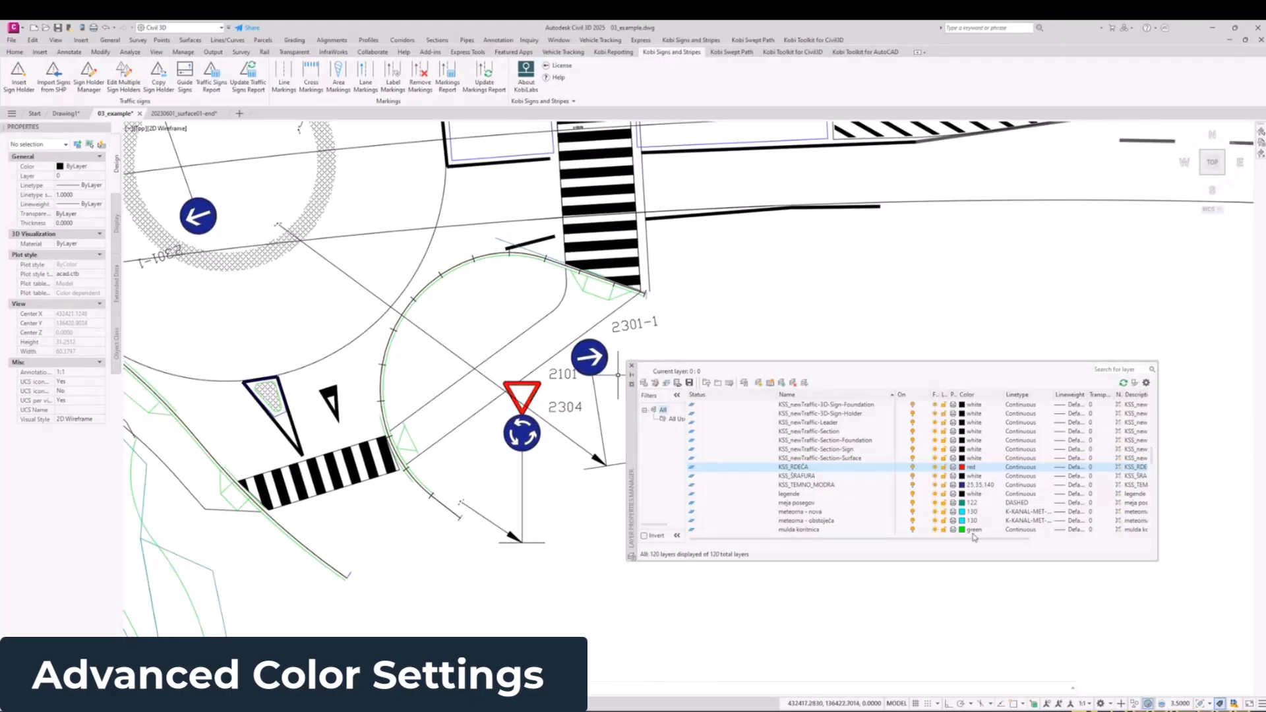
Step: Switch to Notepad++ and view the start of KOBI_Traffic.TrafficSigns.LayerColorSettings.json
left_click_drag(1265, 143, 707, 81)
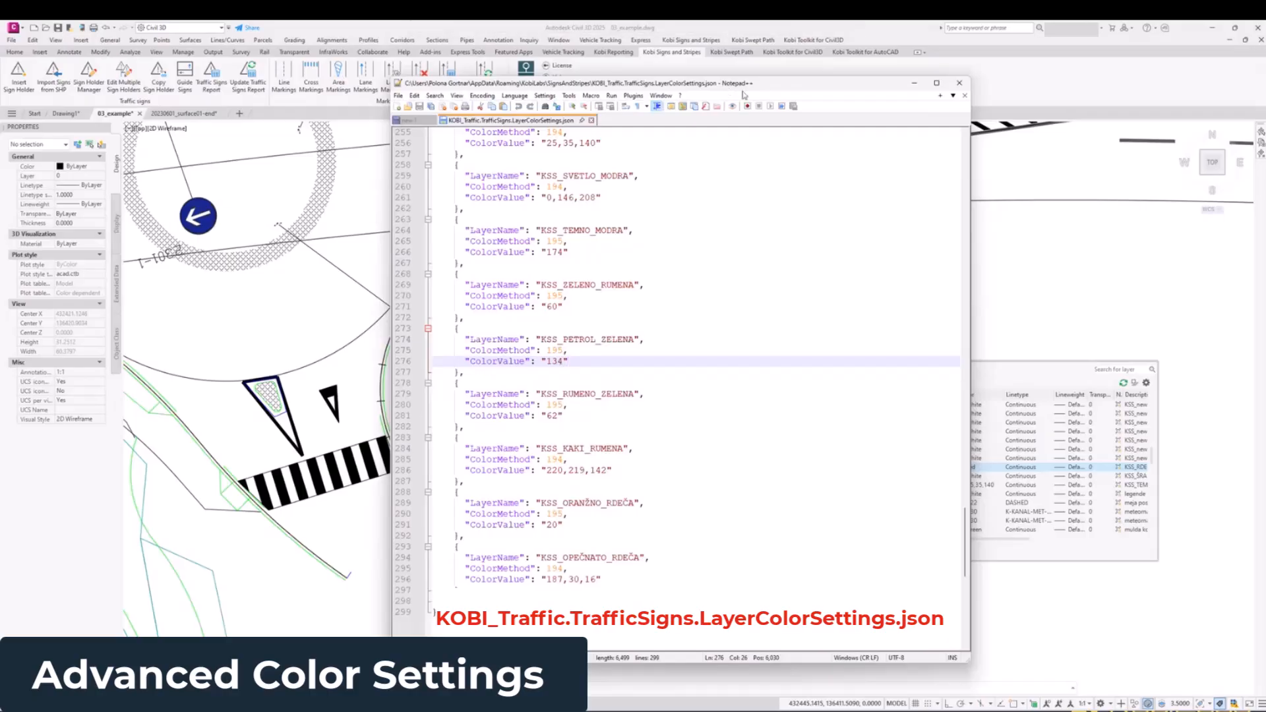
scroll(735, 300, "up", 16)
left_click_drag(964, 498, 955, 136)
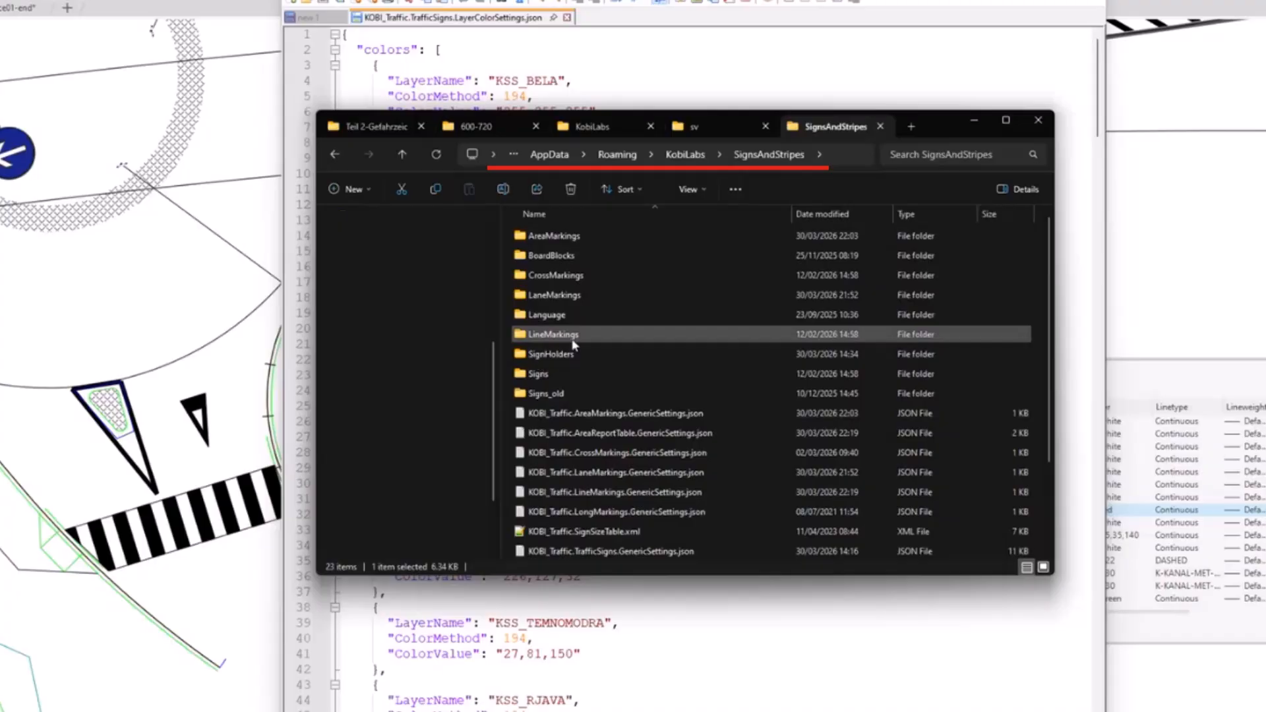
Step: Locate KOBI_Traffic.TrafficSigns.LayerColorSettings.json in the KobiLabs SignsAndStripes folder in File Explorer, and return to the open file
left_click(572, 373)
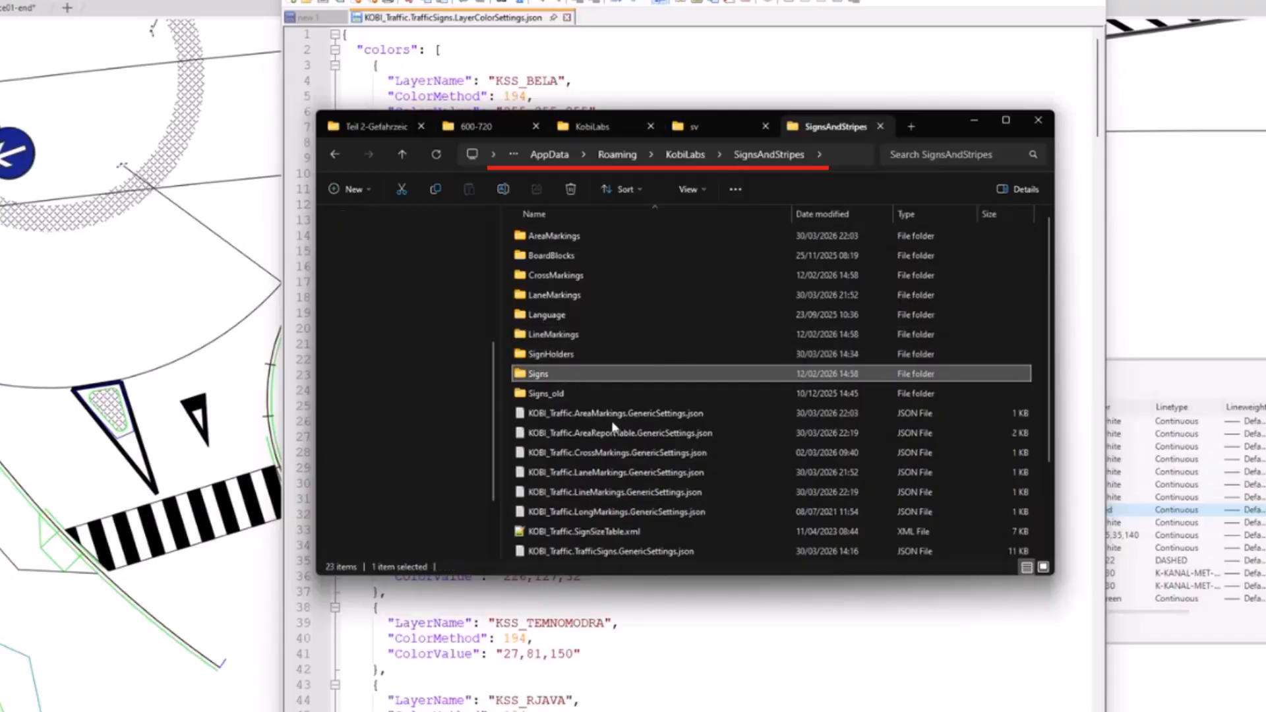
scroll(641, 434, "down", 2)
scroll(641, 433, "down", 1)
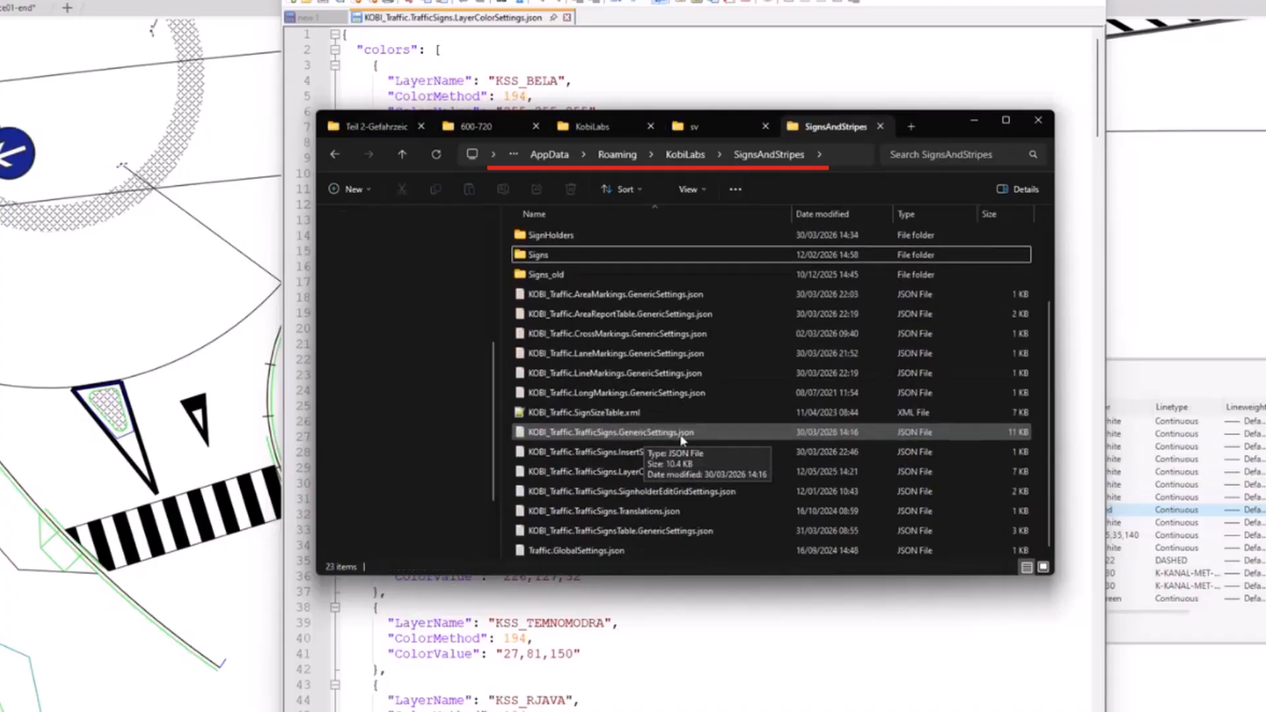
left_click(607, 476)
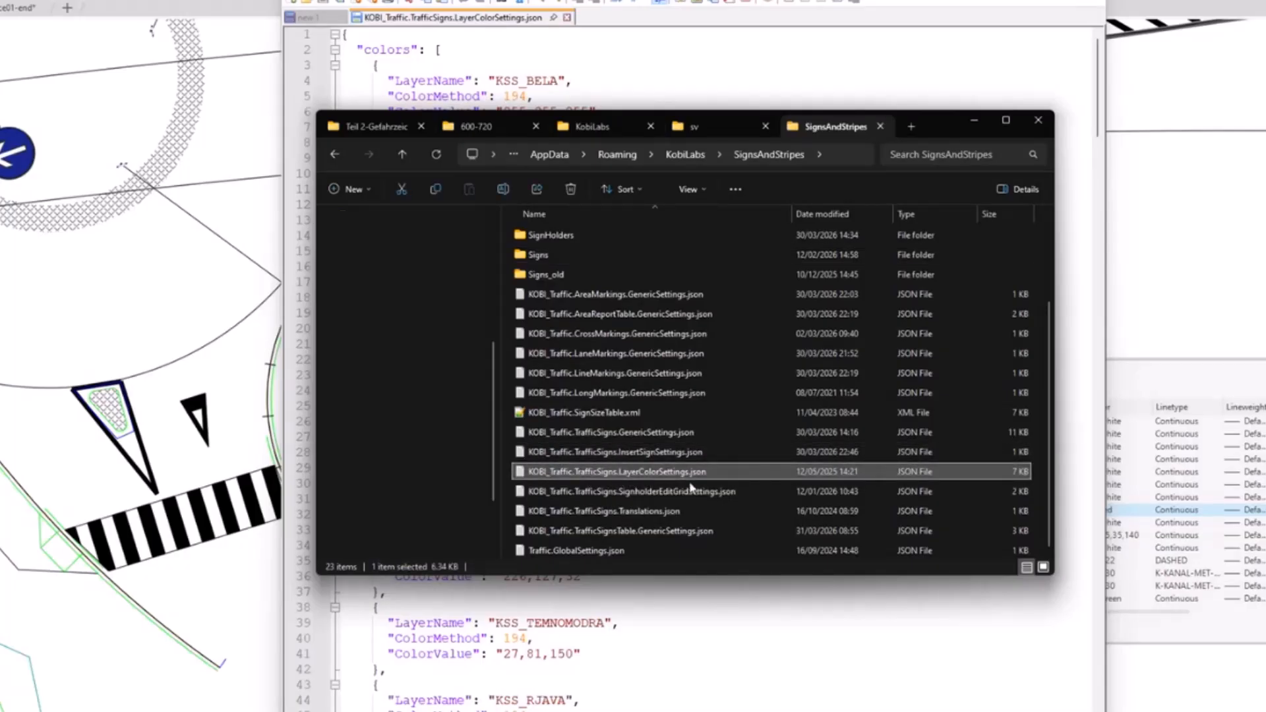
left_click(971, 121)
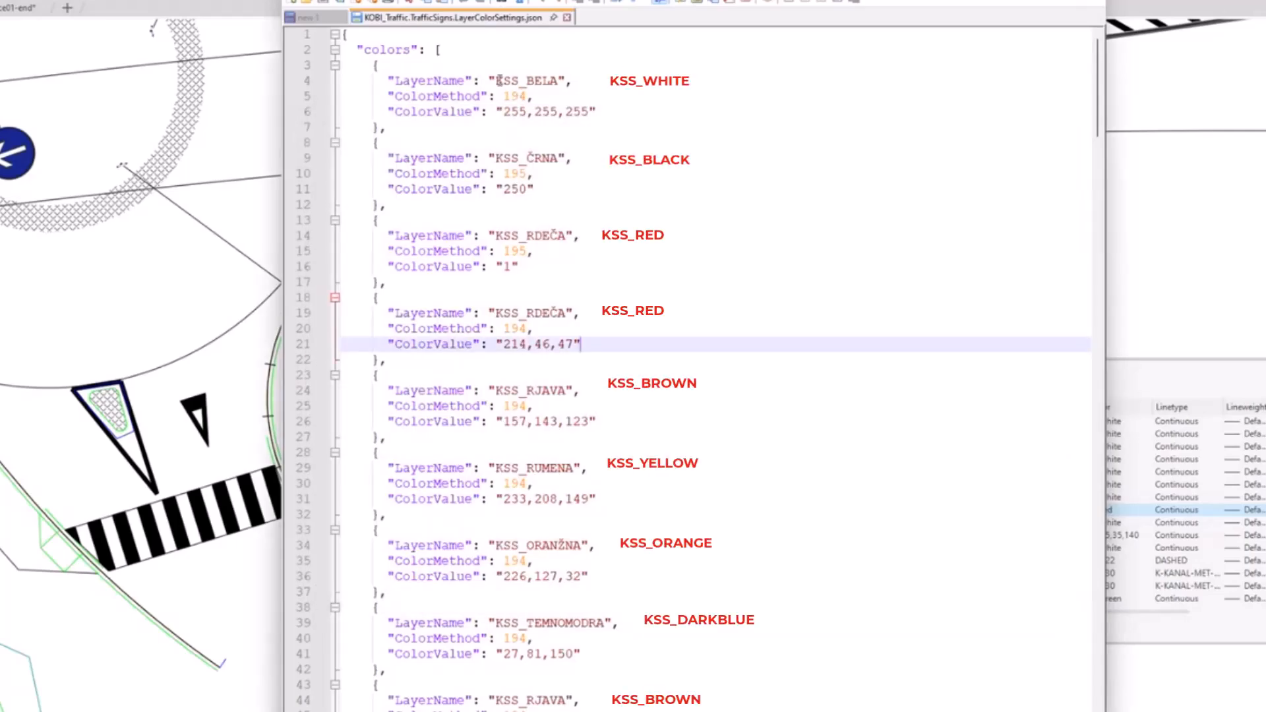
Step: Highlight the layer name KSS_BELA and its color value 255,255,255 in the first color entry
left_click_drag(497, 80, 573, 81)
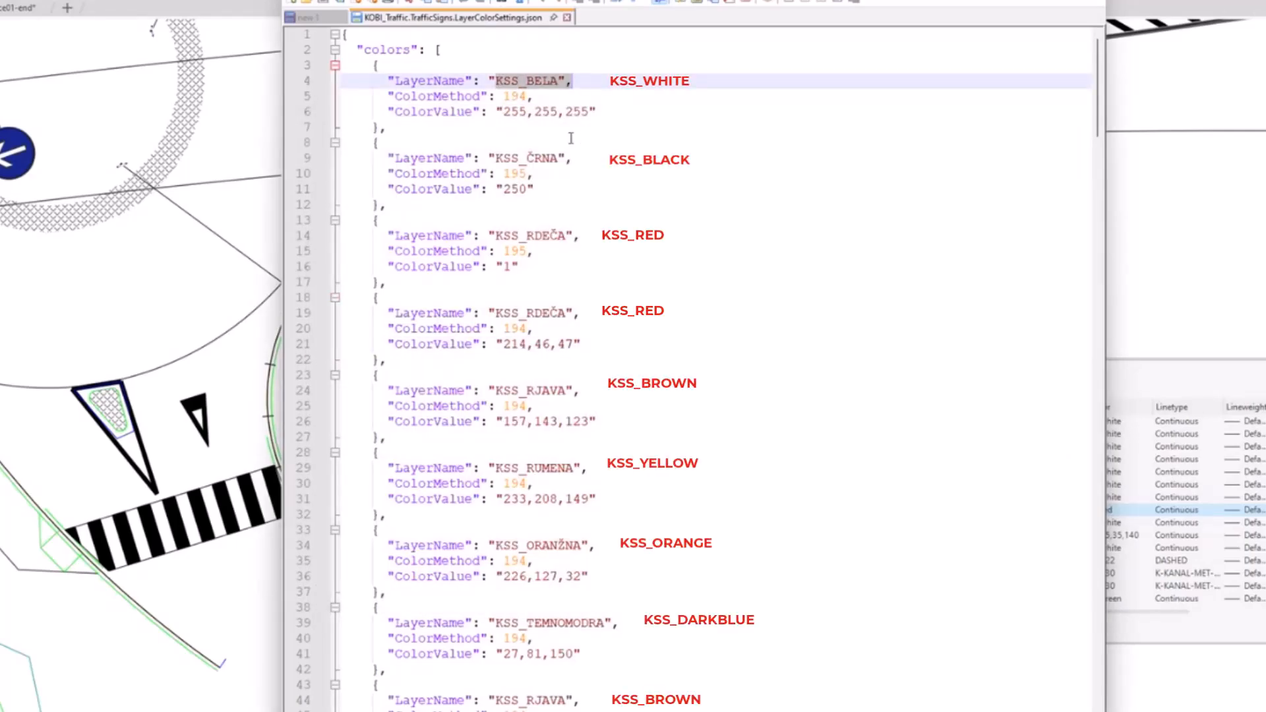
left_click_drag(496, 80, 565, 78)
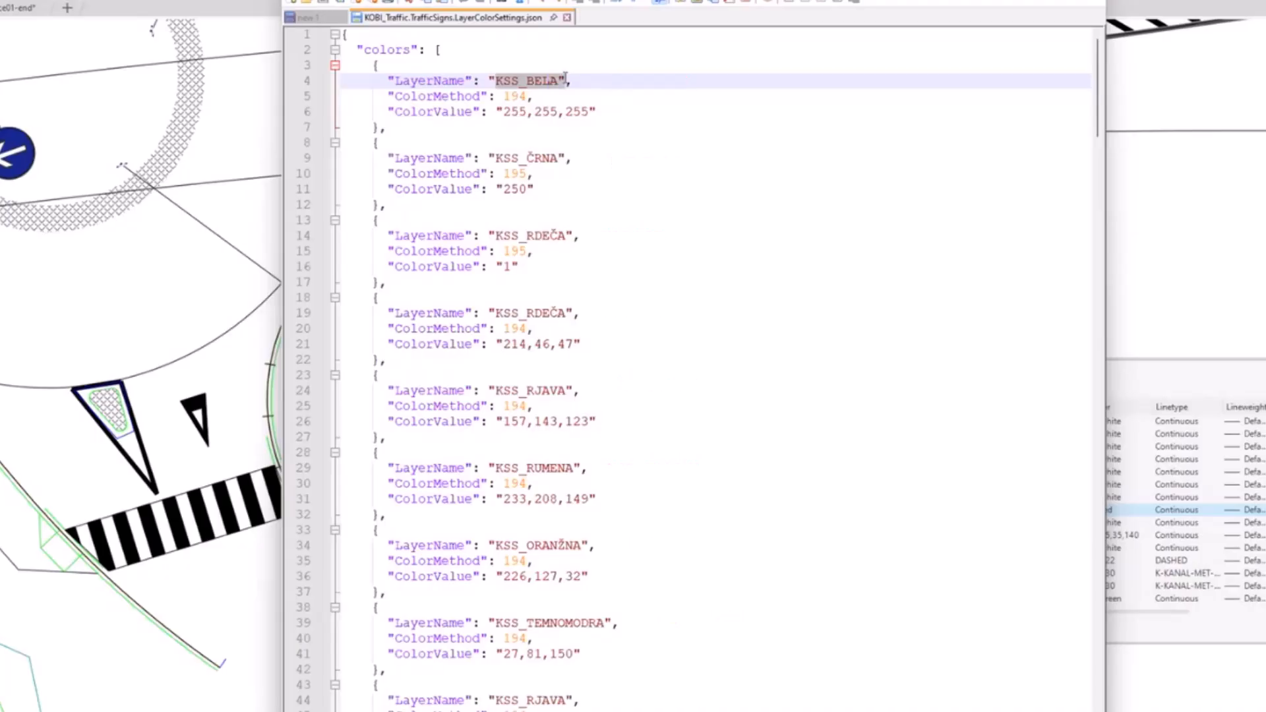
left_click_drag(505, 111, 592, 119)
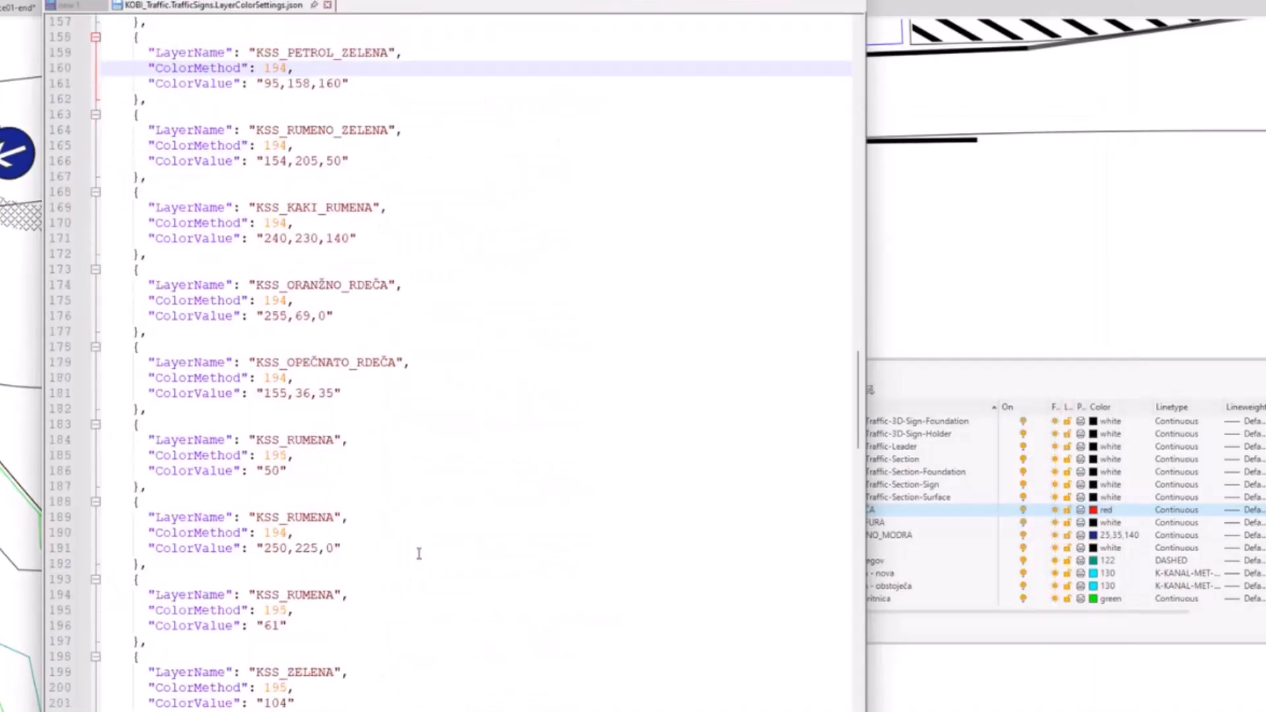
Step: Examine the remaining color entries through the end of the file, including the KSS_RUMENA layer assigned to several color values
scroll(419, 553, "down", 10)
scroll(418, 552, "down", 3)
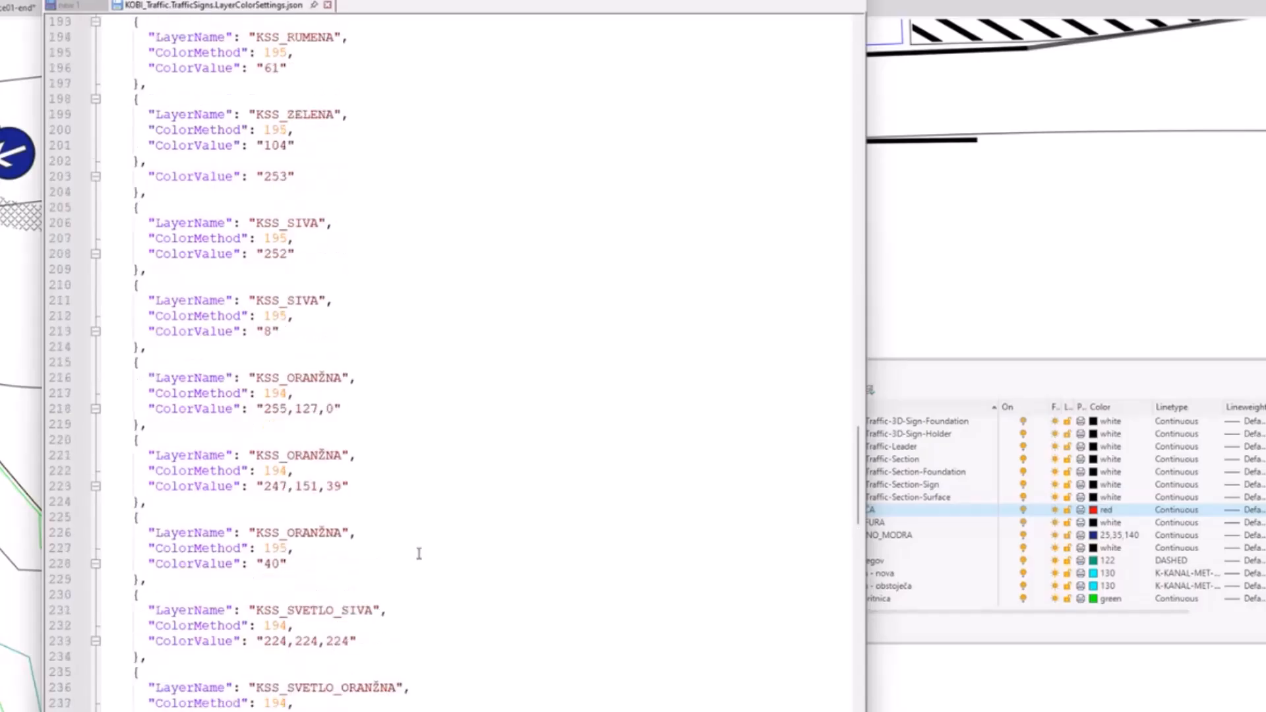
scroll(419, 553, "up", 20)
scroll(393, 508, "down", 15)
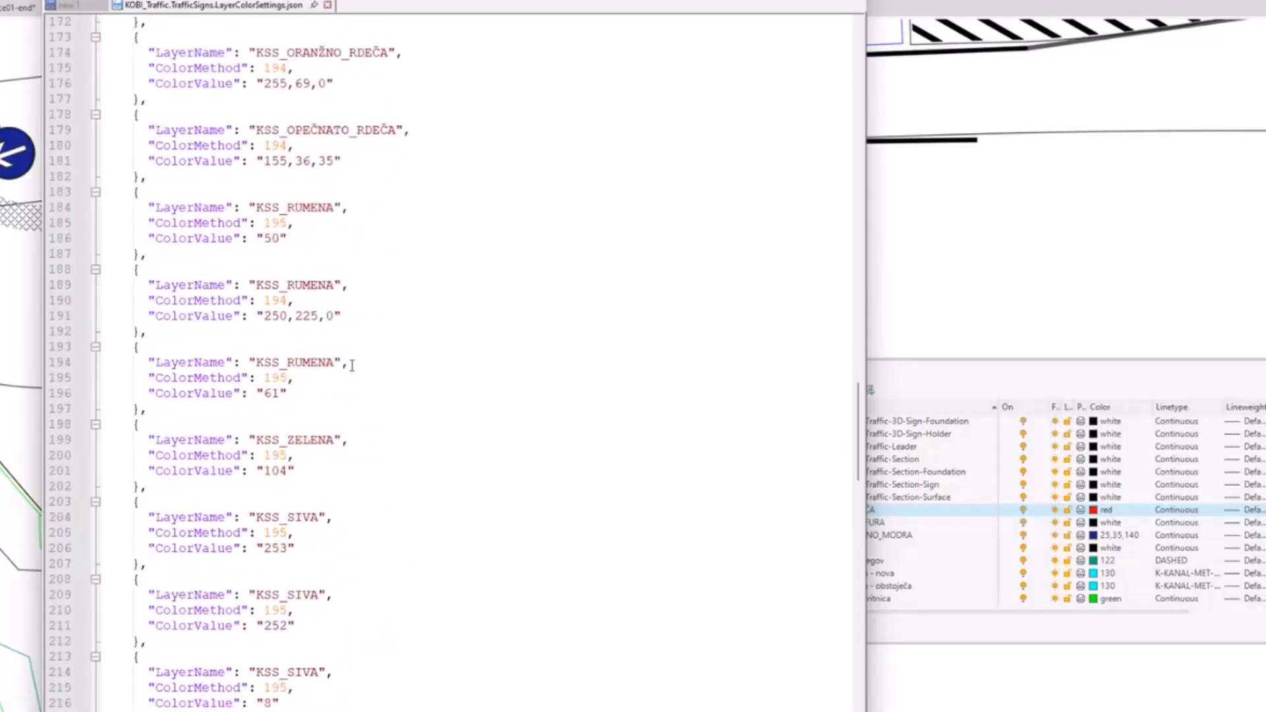
left_click_drag(281, 207, 342, 207)
left_click(311, 286)
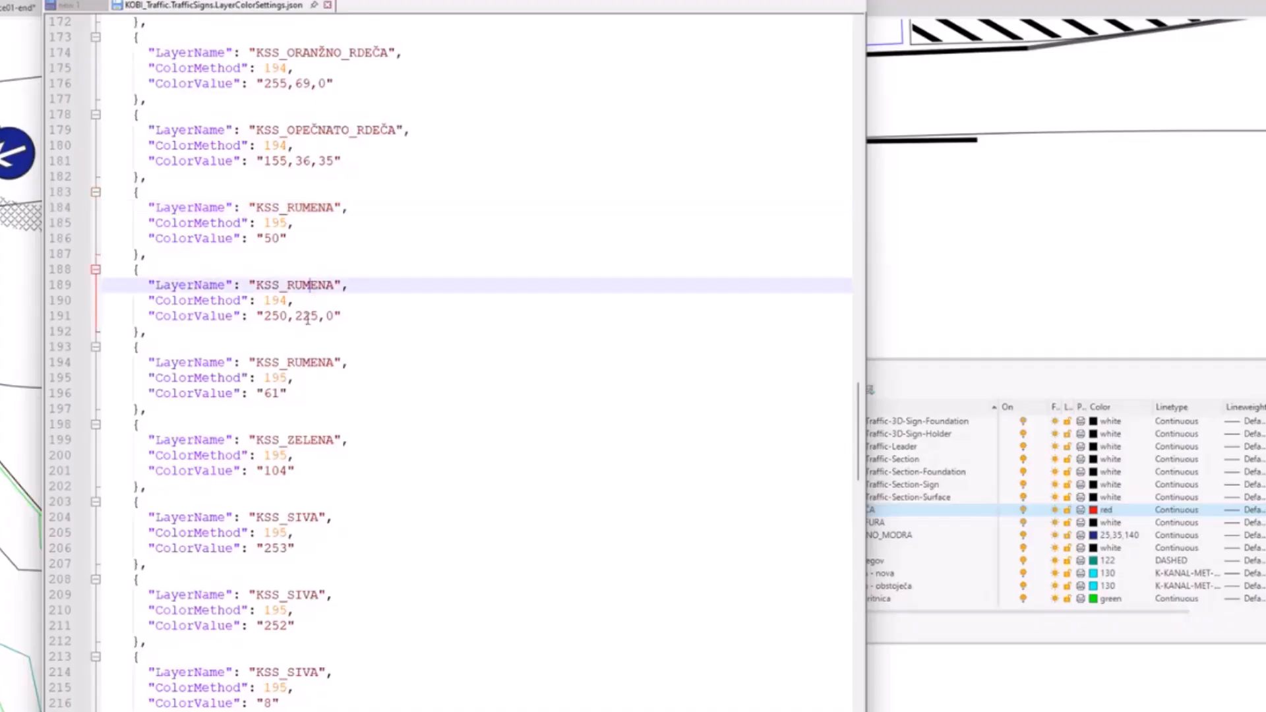
scroll(325, 384, "down", 1)
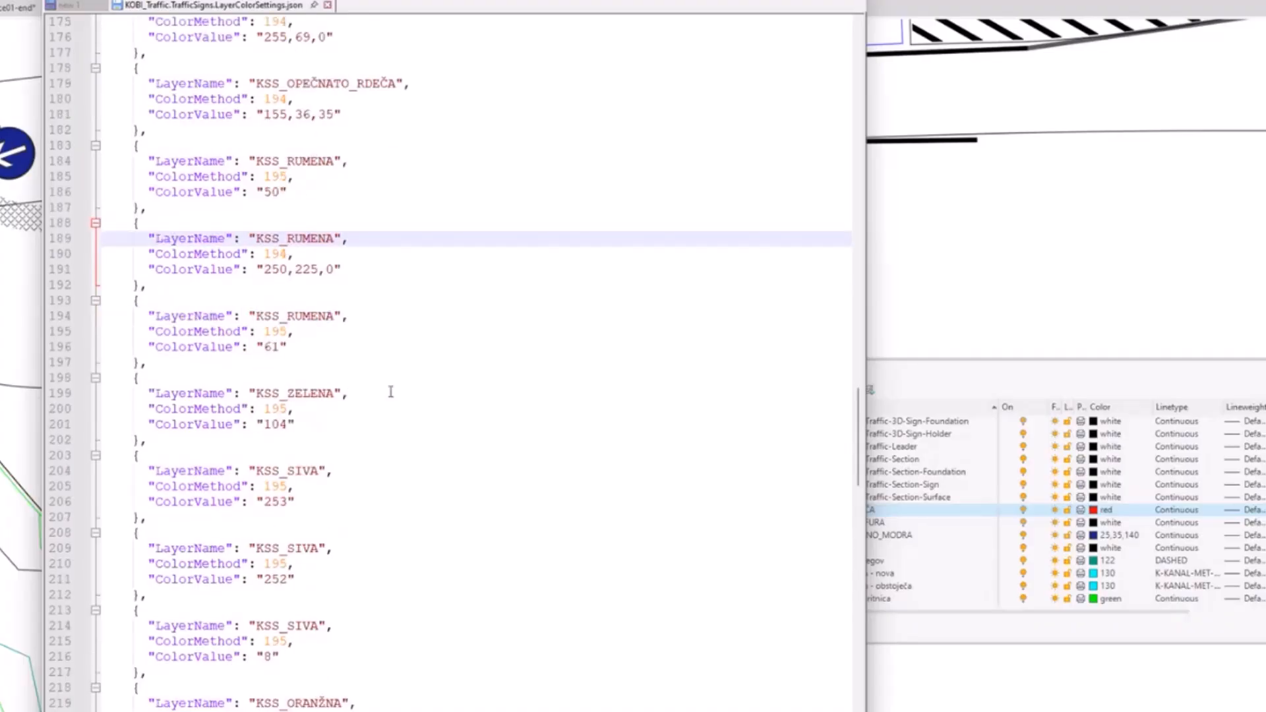
scroll(364, 389, "down", 8)
scroll(349, 596, "down", 20)
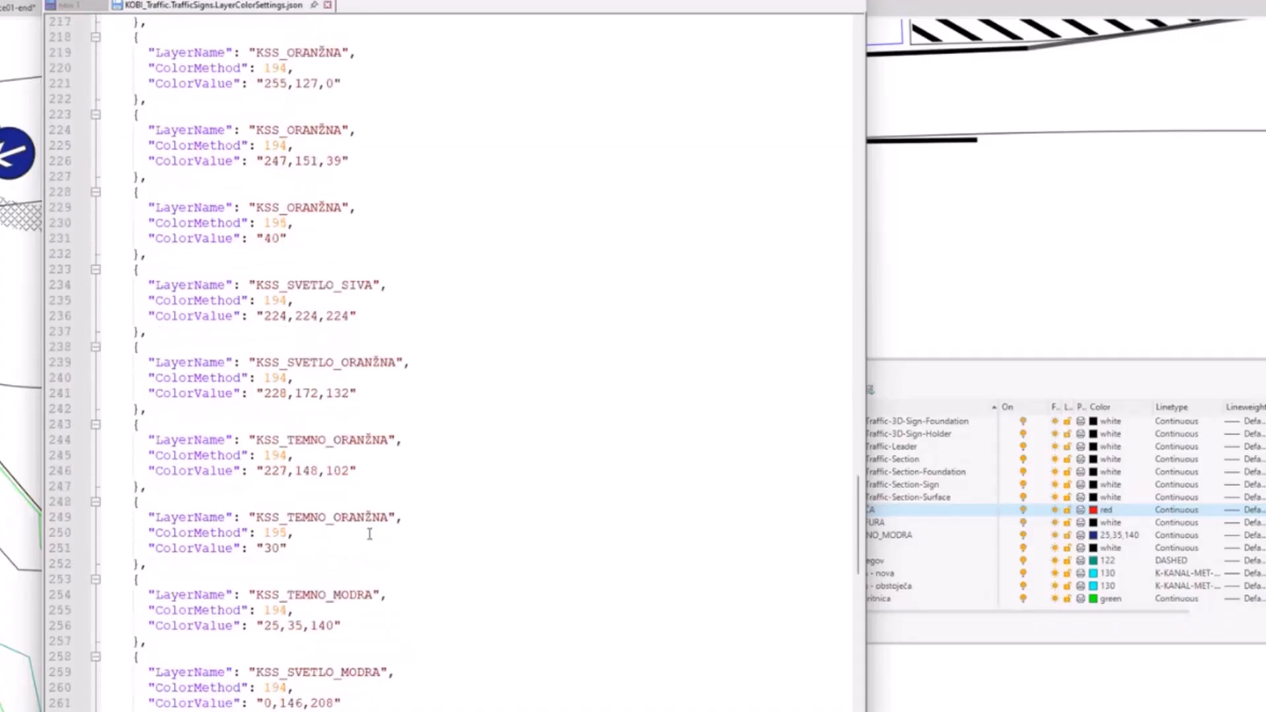
scroll(370, 534, "down", 2)
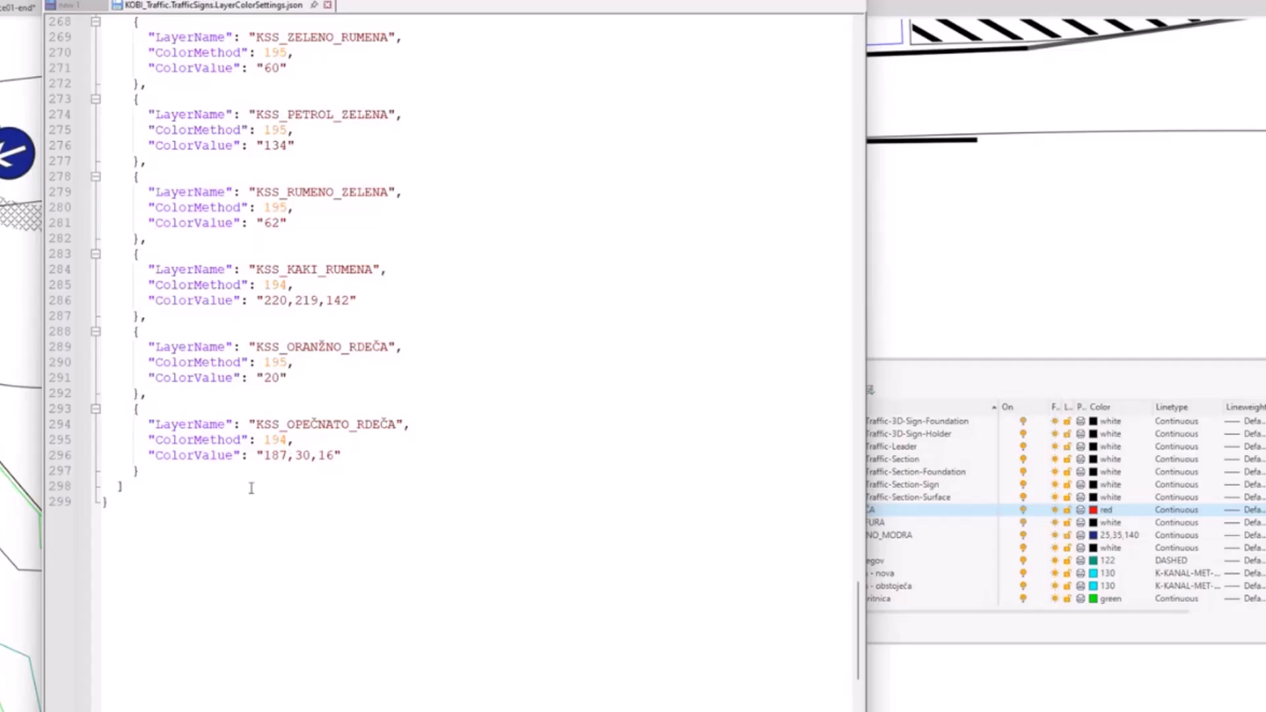
Step: Highlight the last color entry, KSS_OPEČNATO_RDEČA, and examine its closing brace, layer name and color value
left_click_drag(135, 410, 168, 466)
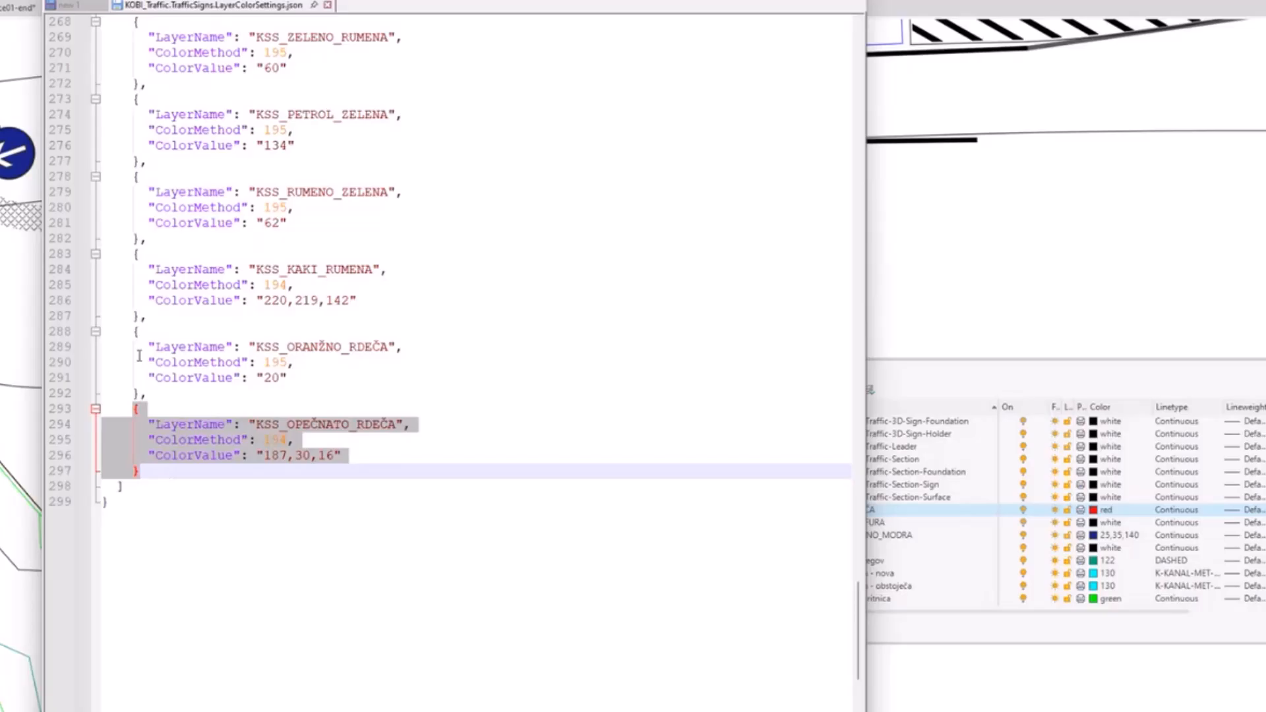
left_click(159, 487)
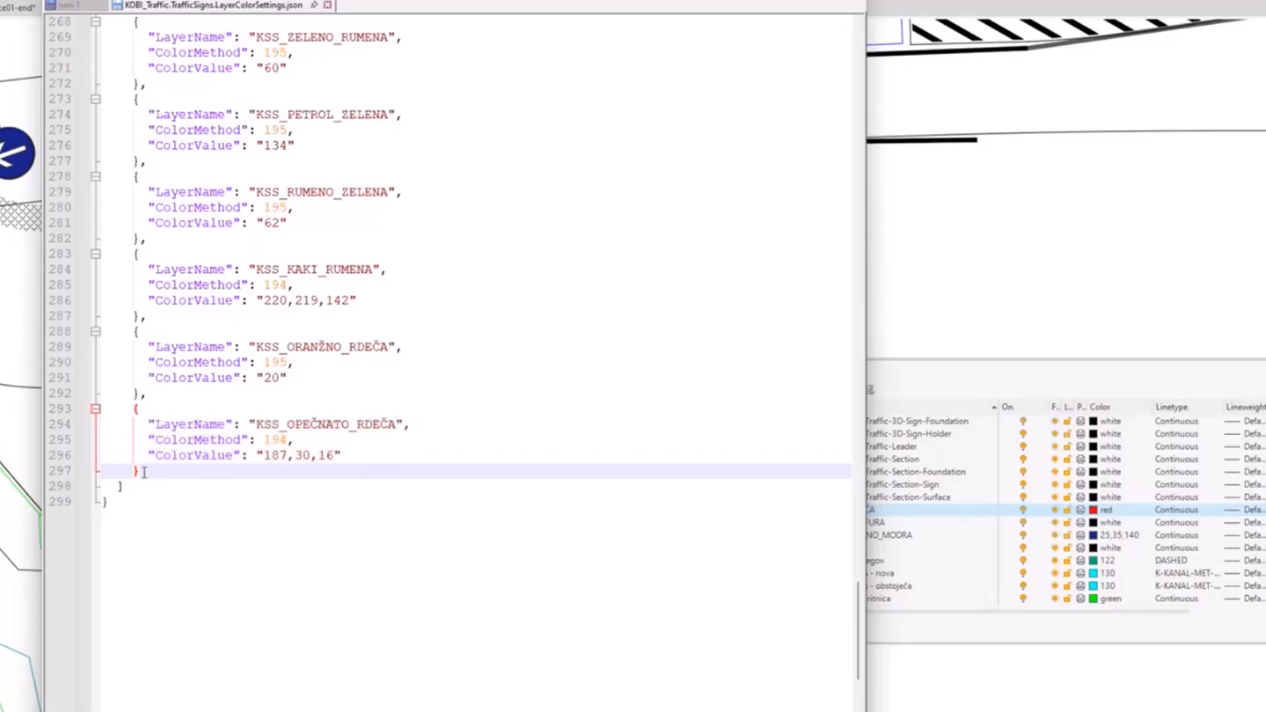
left_click_drag(295, 424, 364, 424)
left_click(275, 456)
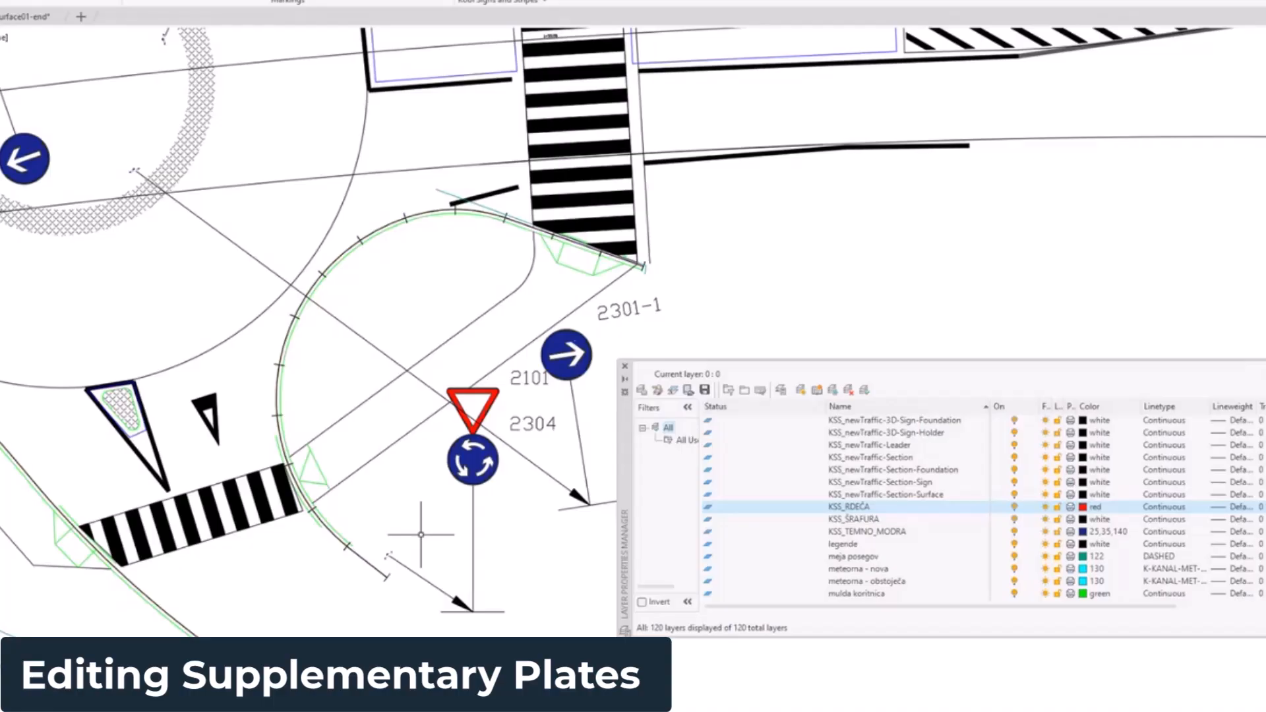
Step: Return to the roundabout drawing in Civil 3D and close the Layer Properties Manager
scroll(421, 535, "down", 7)
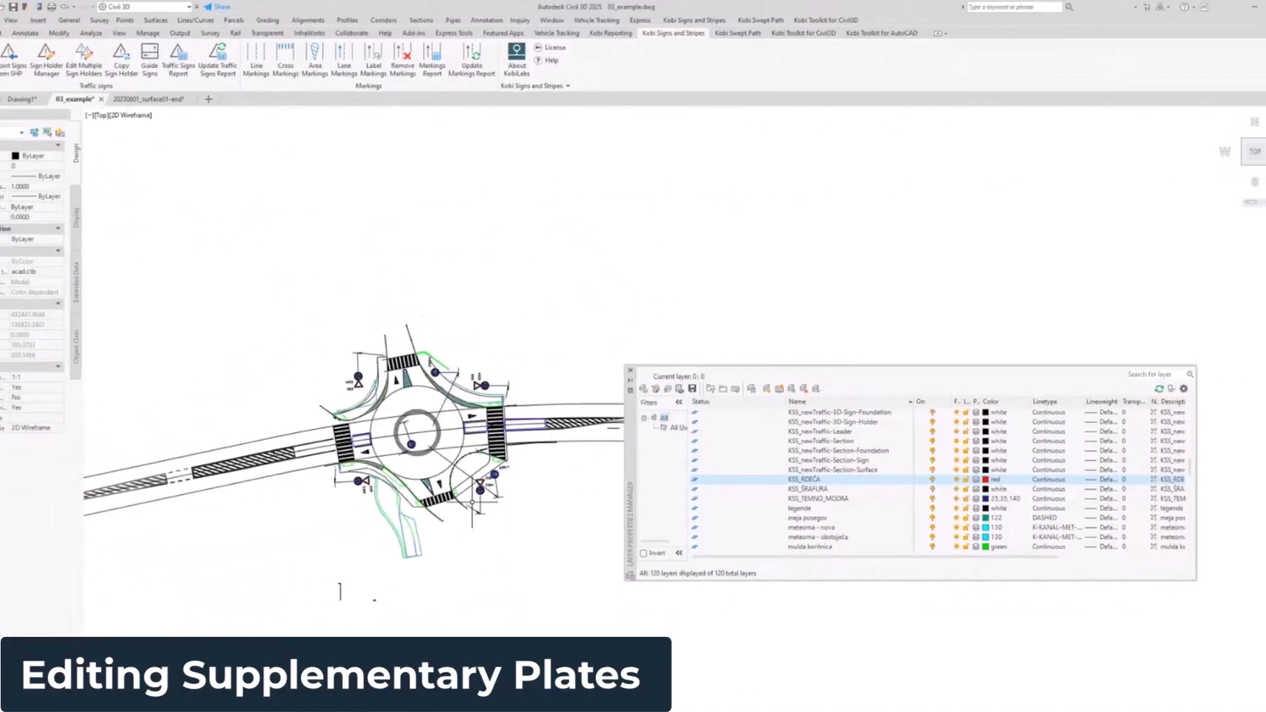
scroll(412, 547, "up", 9)
middle_click_drag(484, 513, 422, 579)
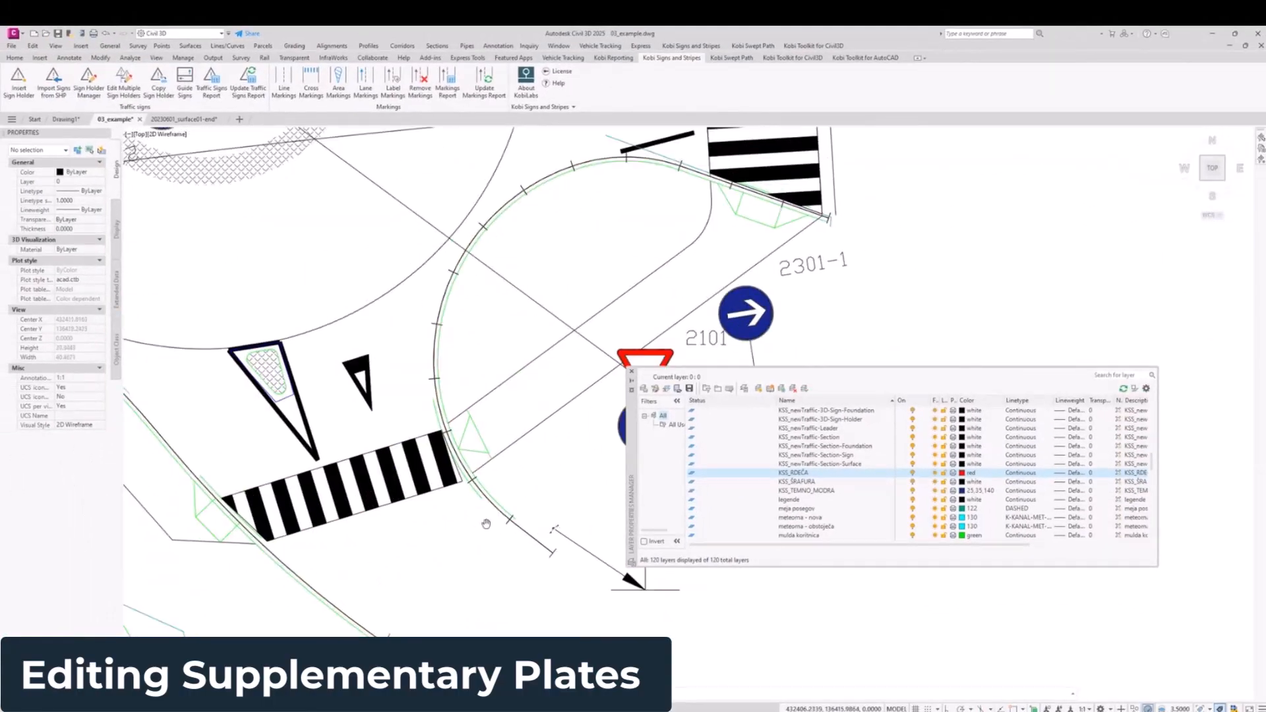
scroll(486, 524, "down", 4)
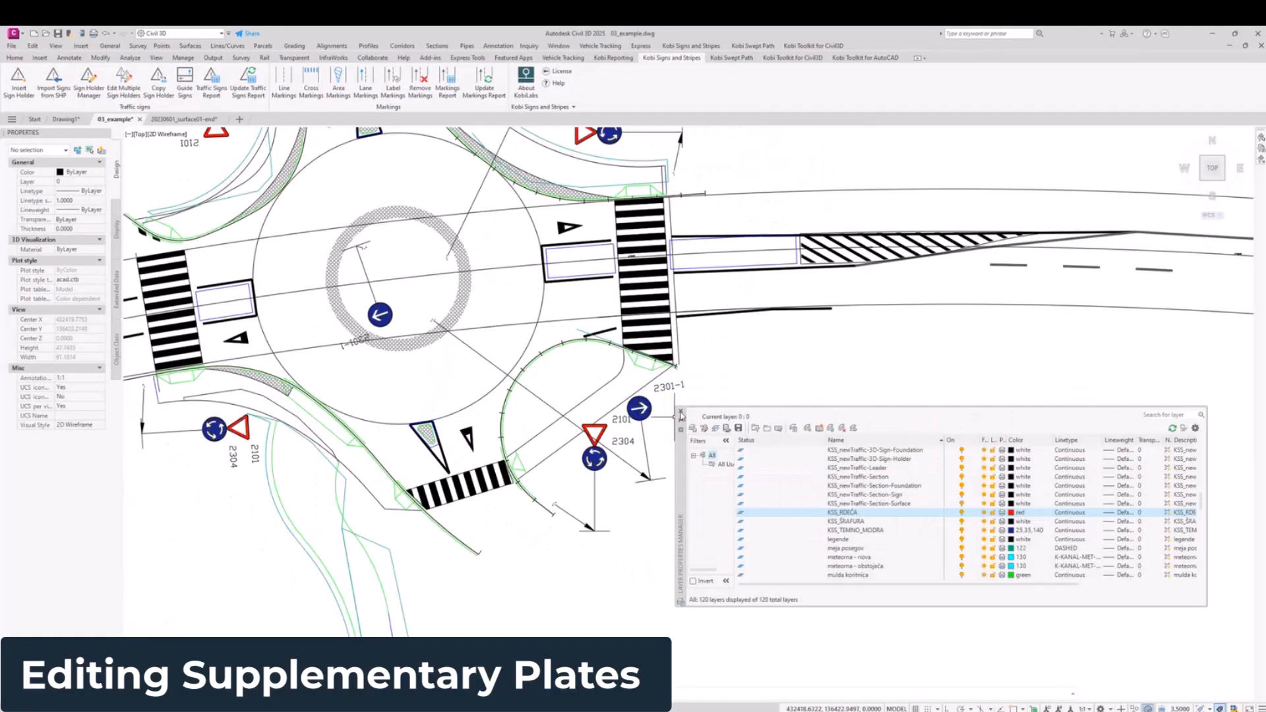
scroll(584, 509, "up", 5)
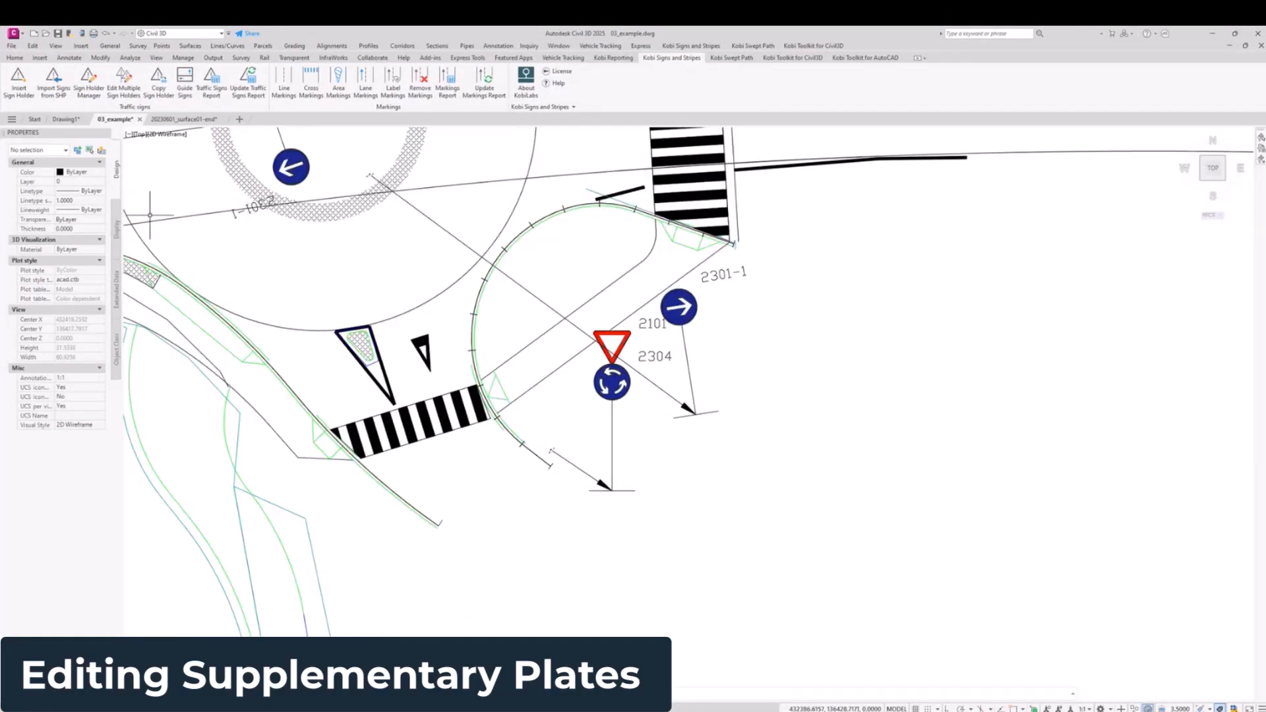
Step: Start inserting a sign holder and choose the supplementary plate 4602 from the group 4000 - dopolnilne table
left_click(27, 89)
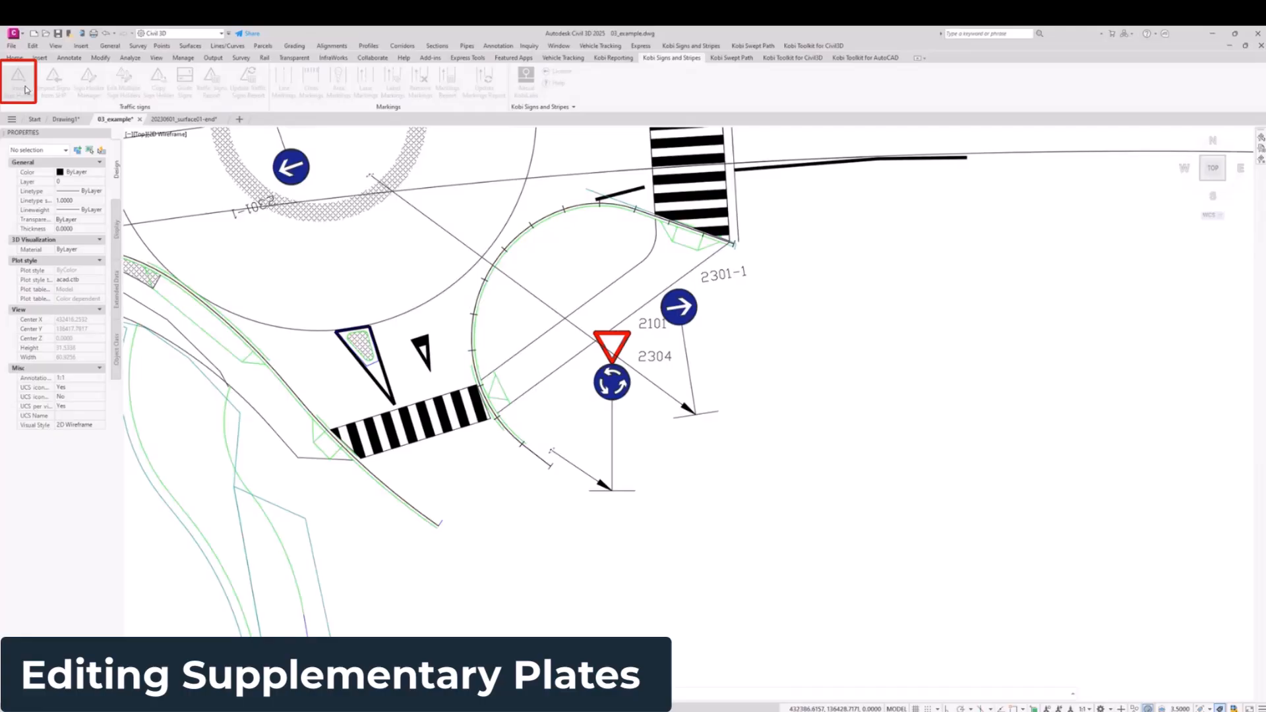
left_click(540, 271)
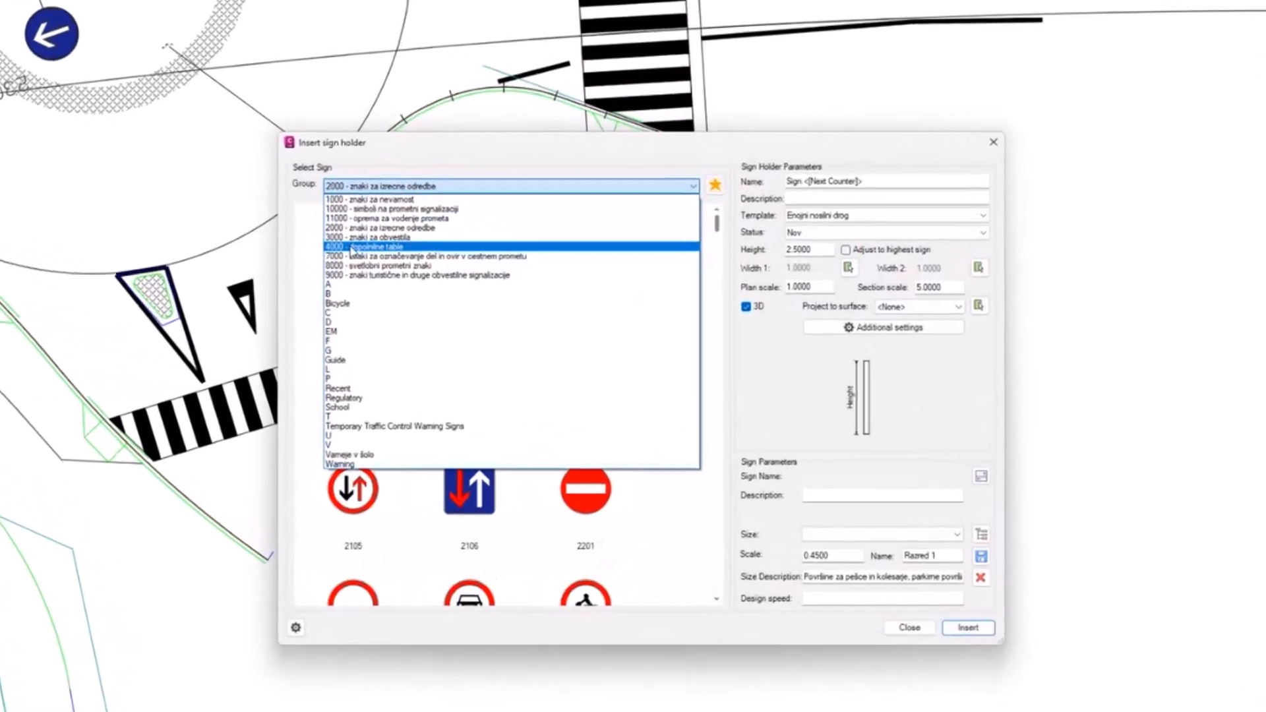
left_click(488, 306)
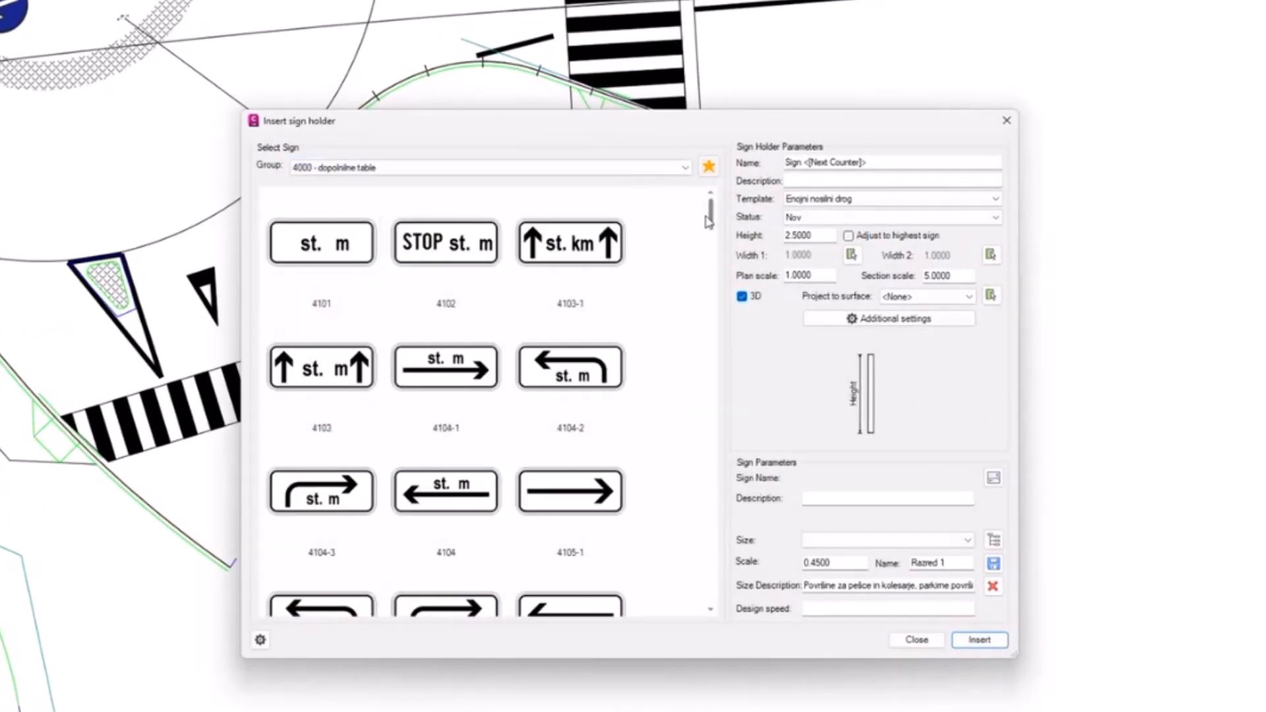
left_click_drag(711, 223, 724, 505)
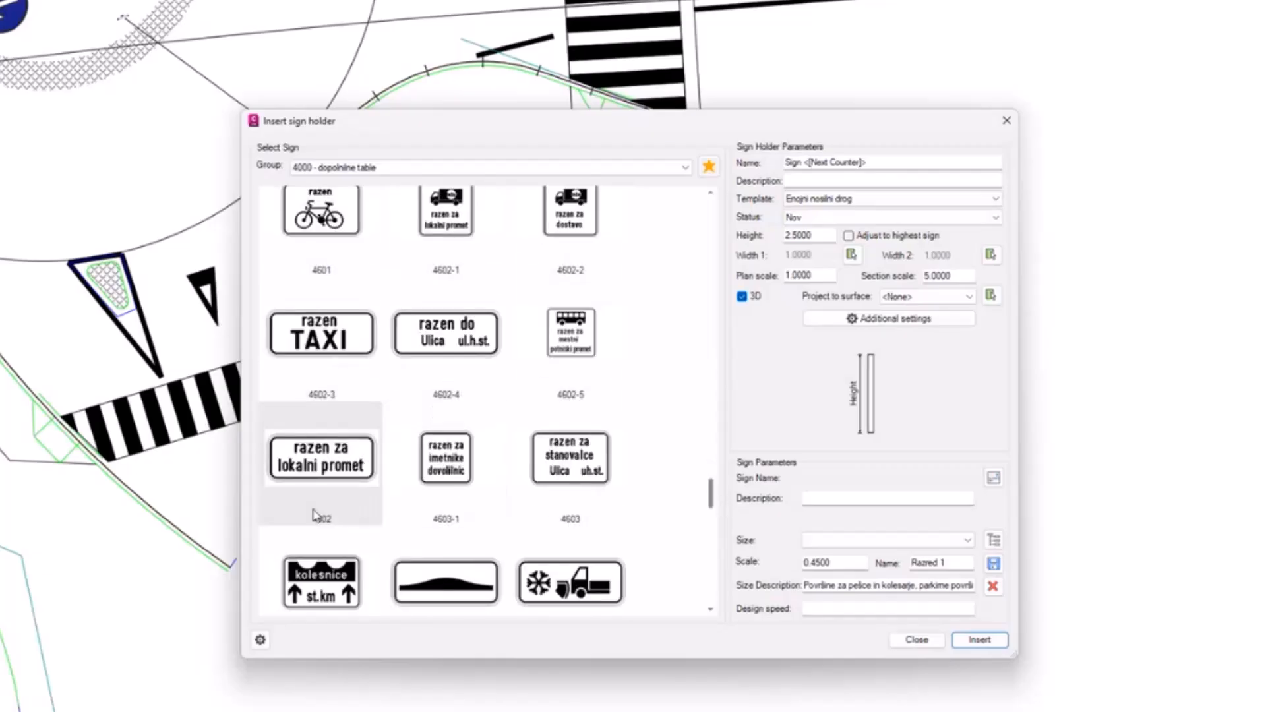
left_click(313, 472)
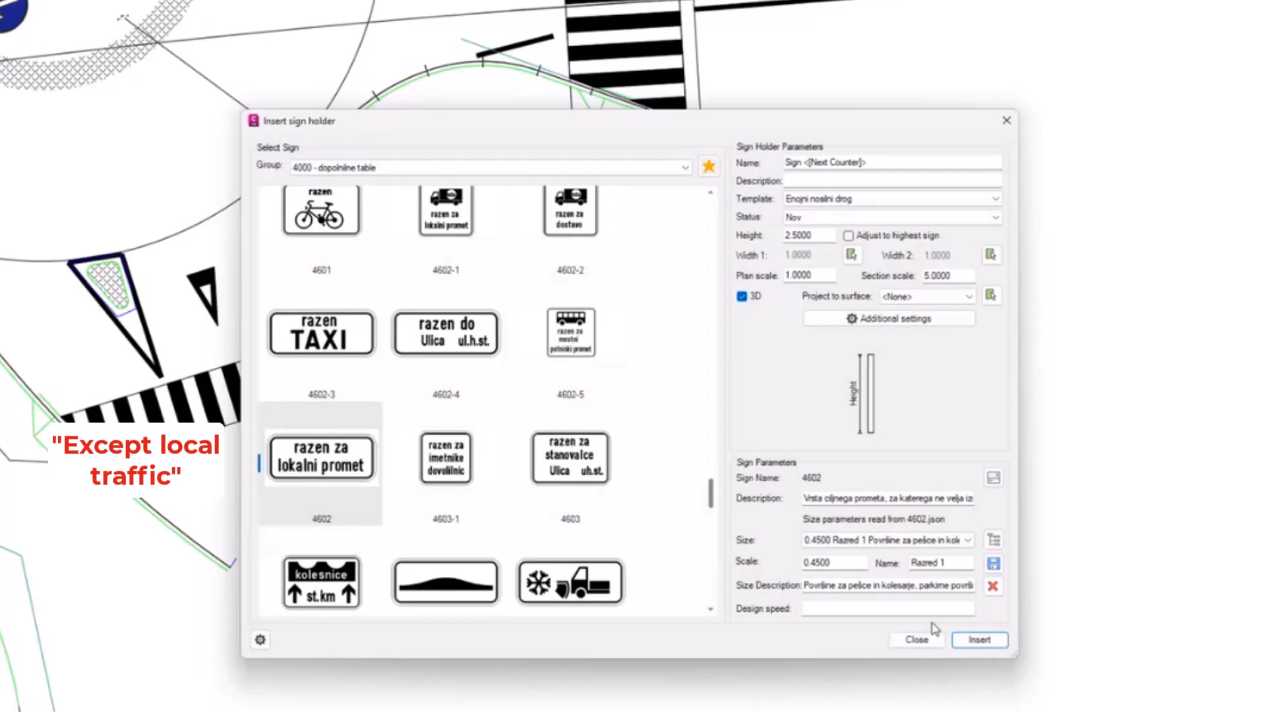
Step: Place the 4602 sign holder in the empty area beside the 2304 and 2301-1 signs south-east of the roundabout
left_click(980, 640)
scroll(391, 480, "down", 2)
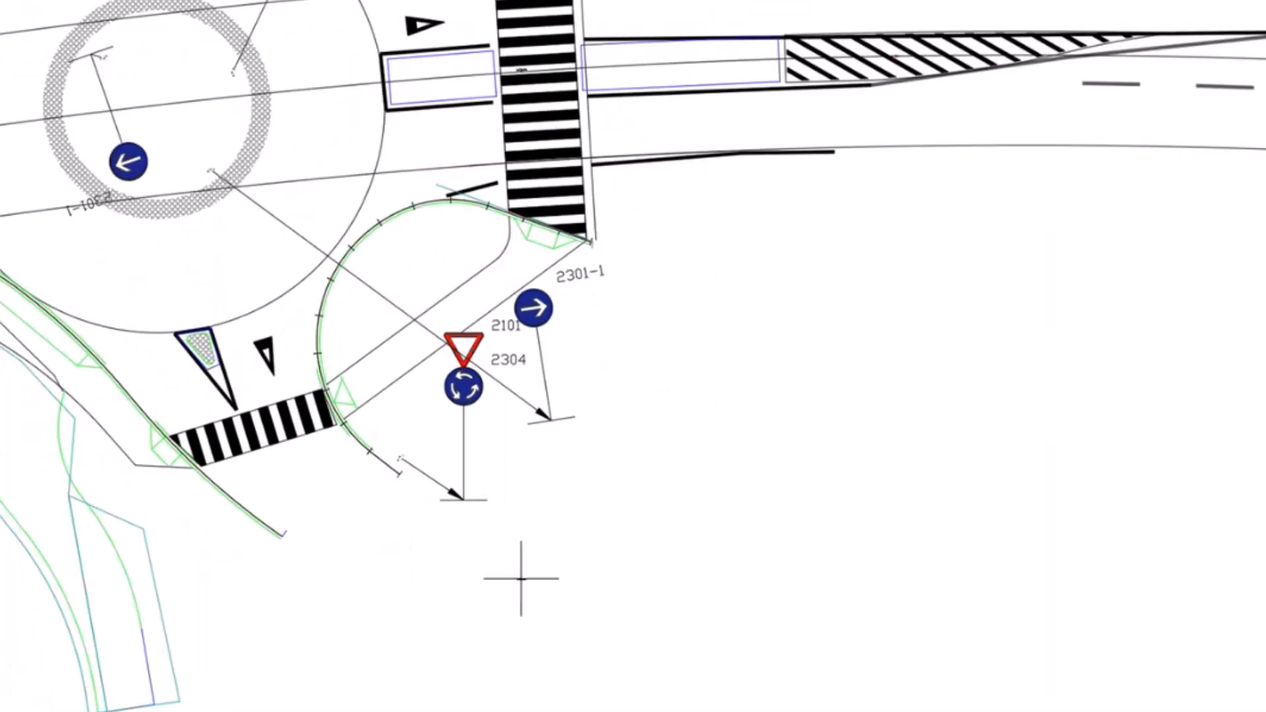
scroll(522, 576, "up", 4)
left_click(560, 487)
left_click(667, 525)
Step: Select the placed 4602 plate and examine its Napis_1_S text attribute in the object properties
scroll(692, 271, "up", 8)
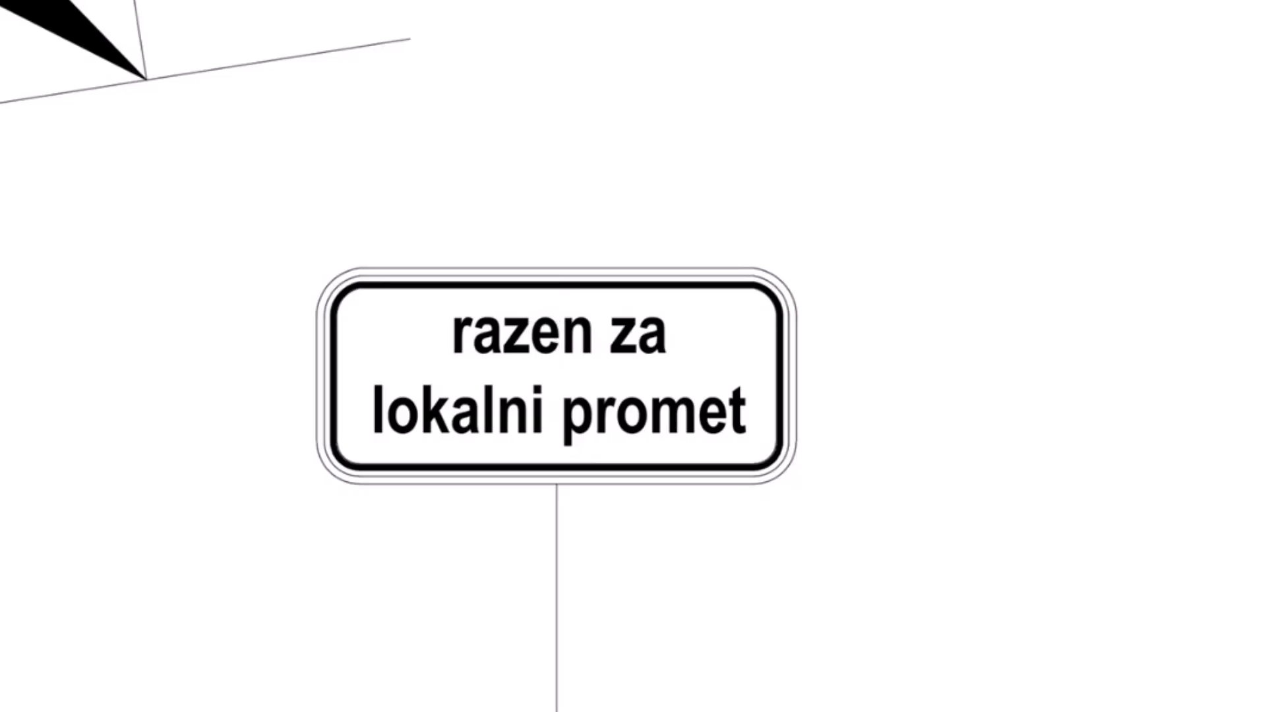
left_click(593, 306)
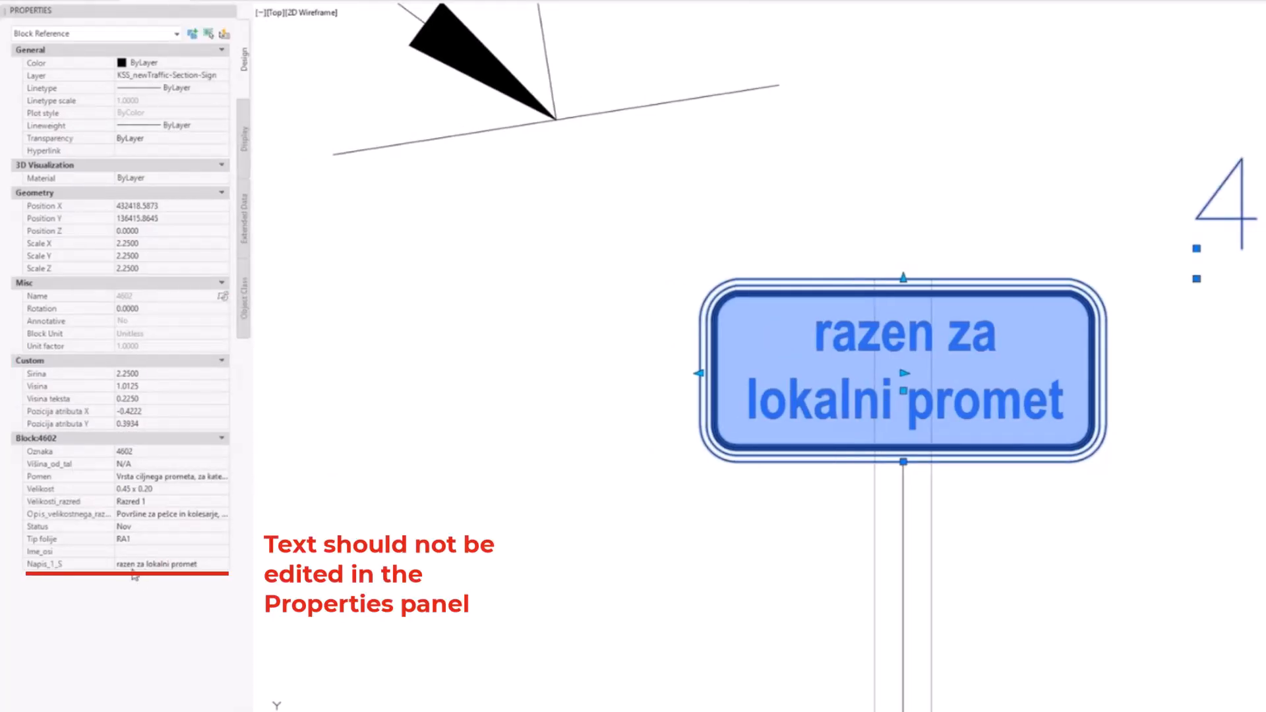
left_click(197, 564)
left_click(196, 564)
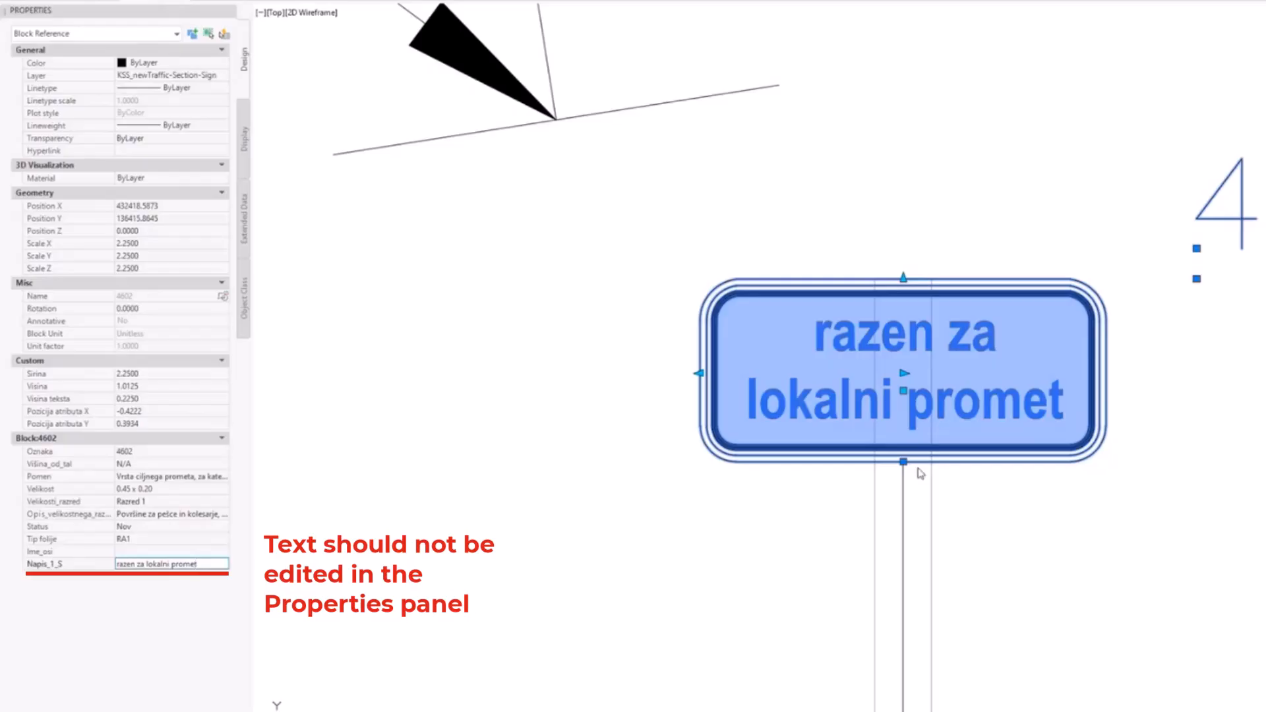
double_click(953, 396)
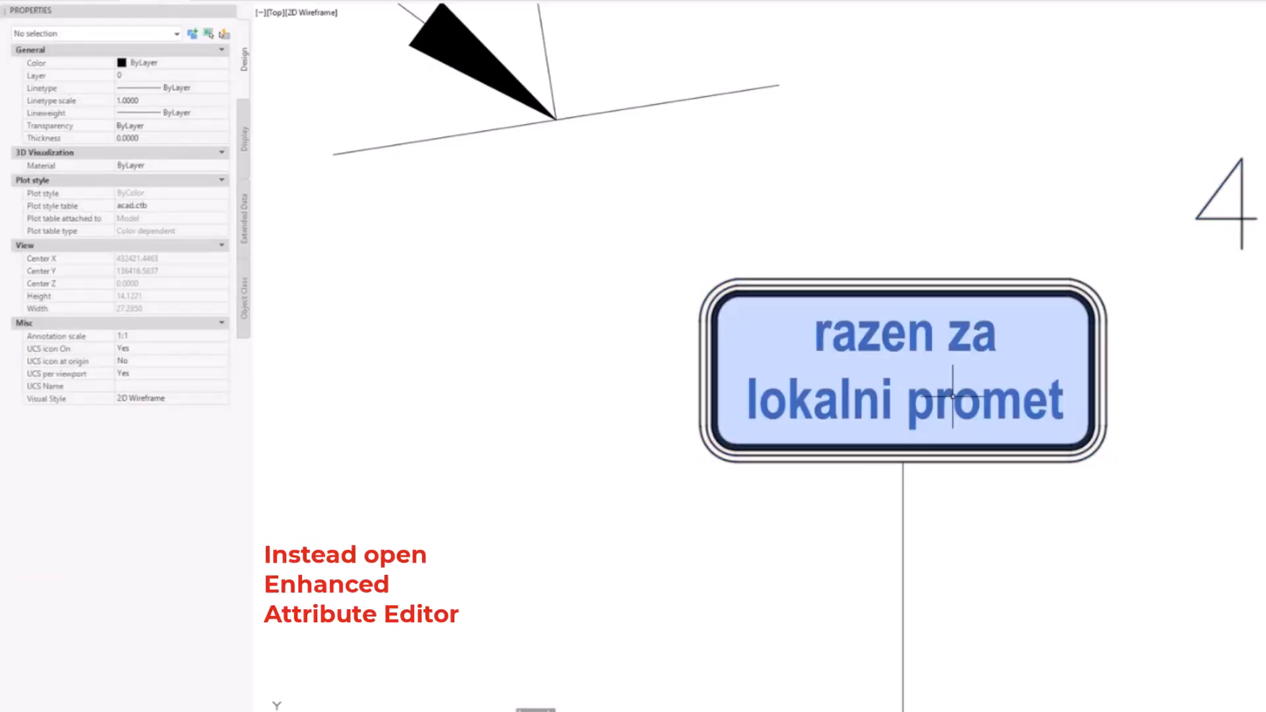
scroll(953, 396, "down", 4)
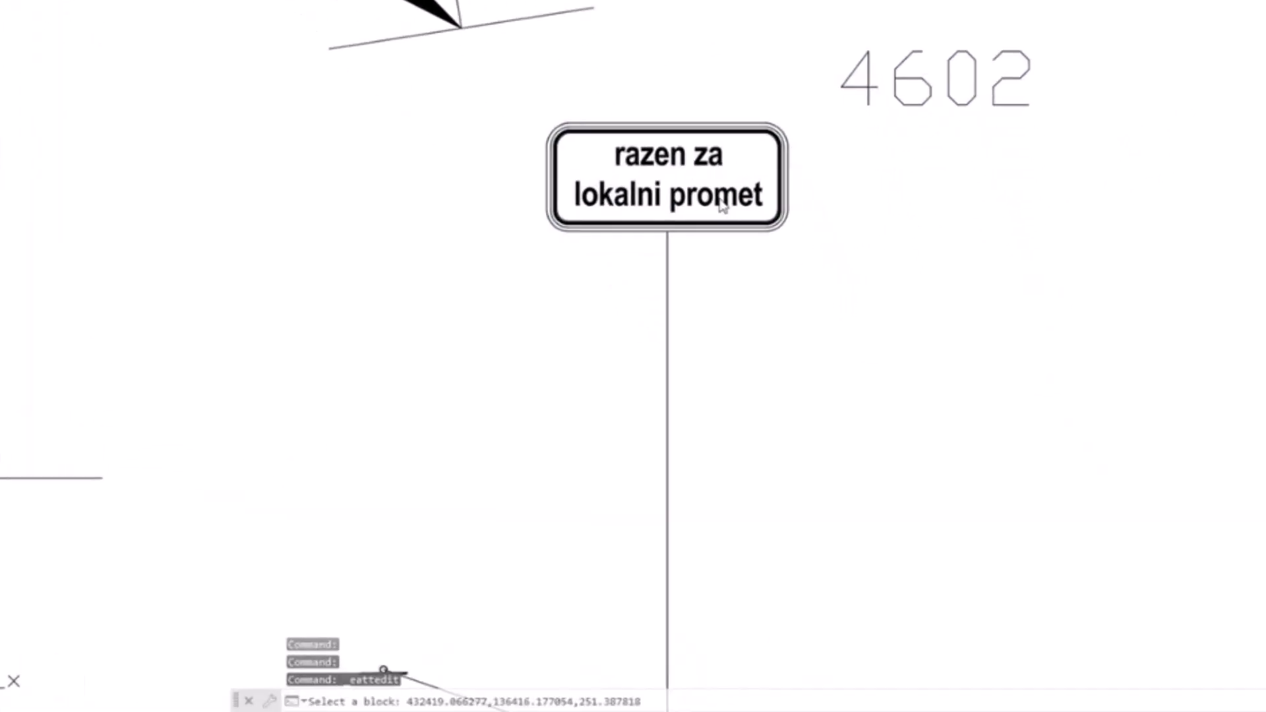
key("Escape")
key("Escape")
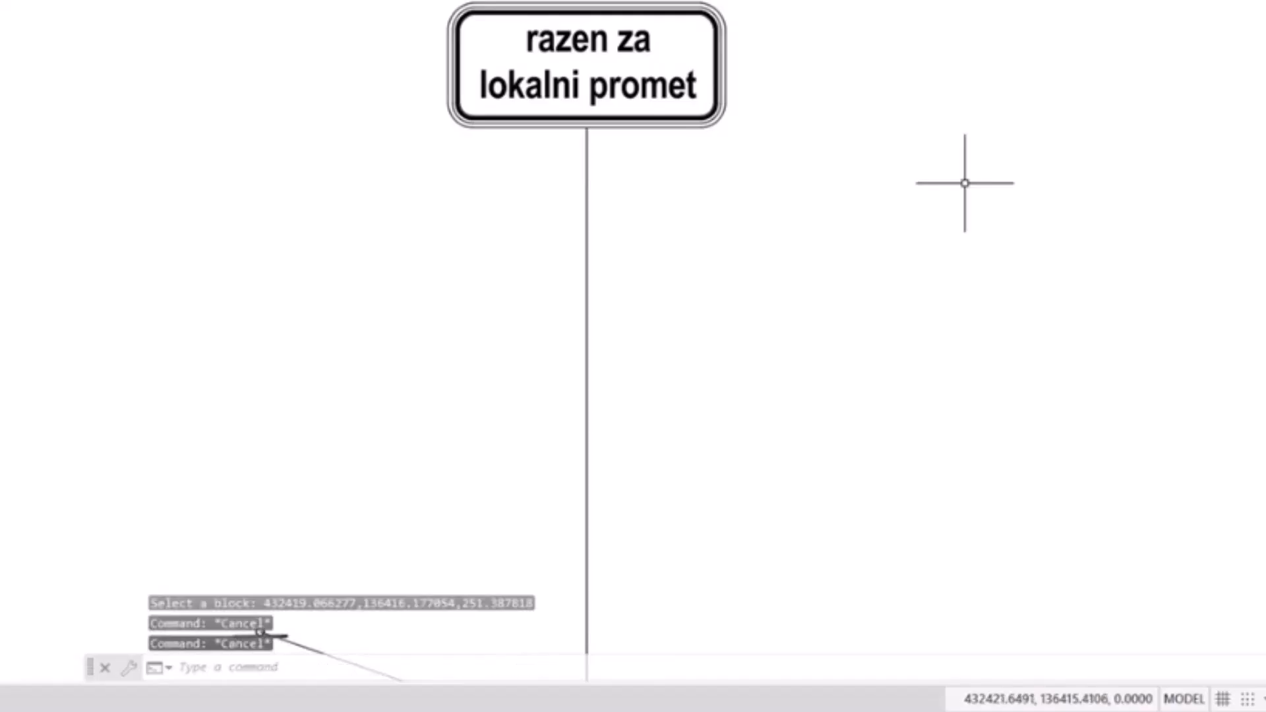
Step: Run EATTEDIT on the 4602 plate and select its Napis_1_S attribute
type("eattedit")
key("Return")
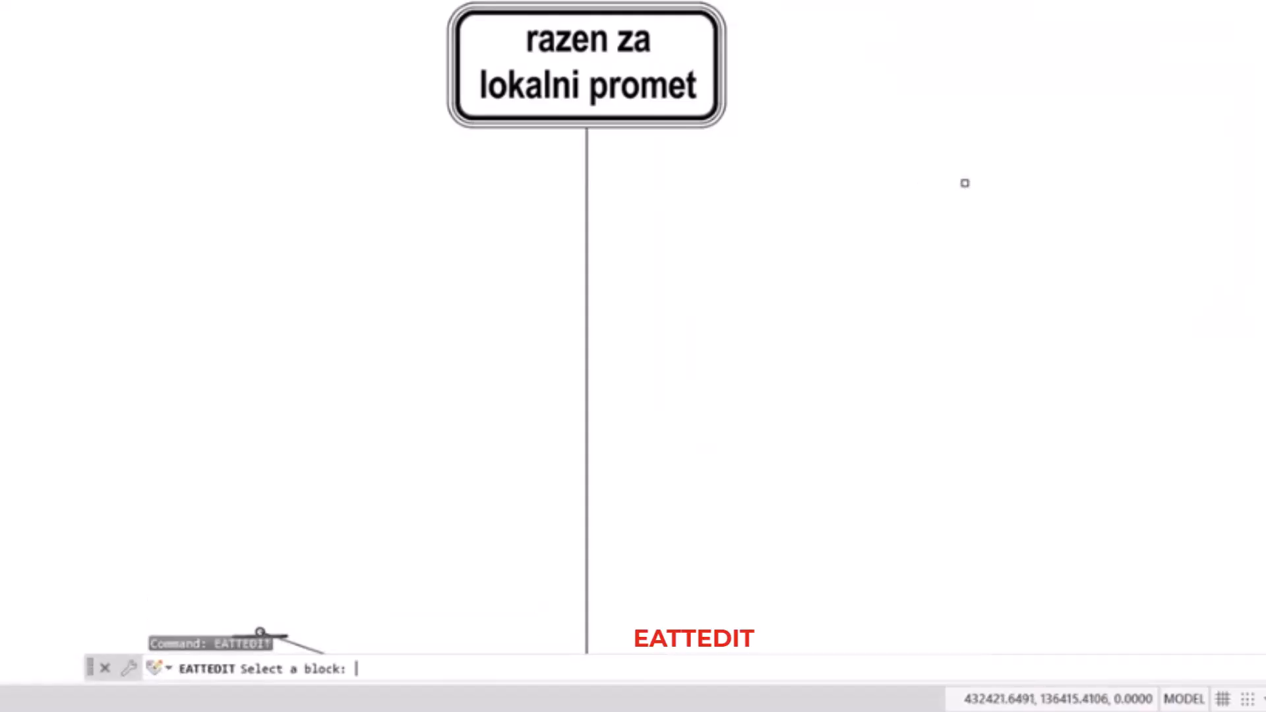
left_click(523, 13)
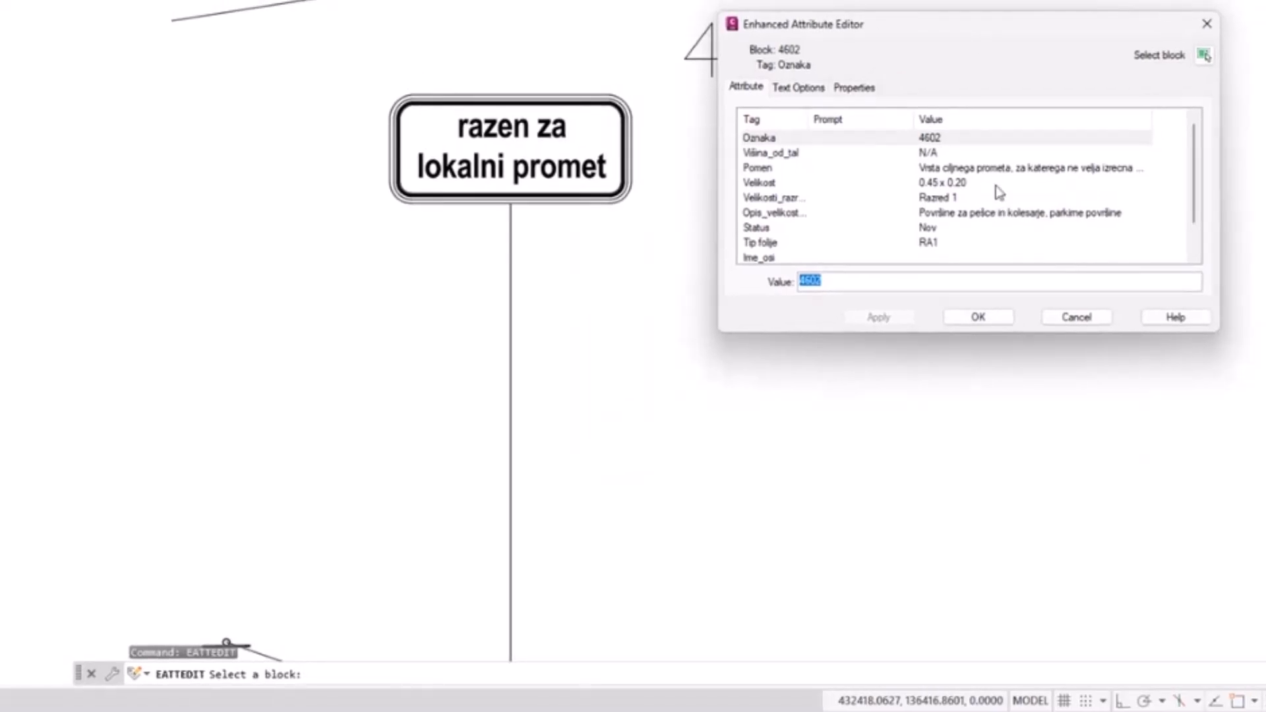
scroll(1190, 211, "down", 2)
left_click(935, 244)
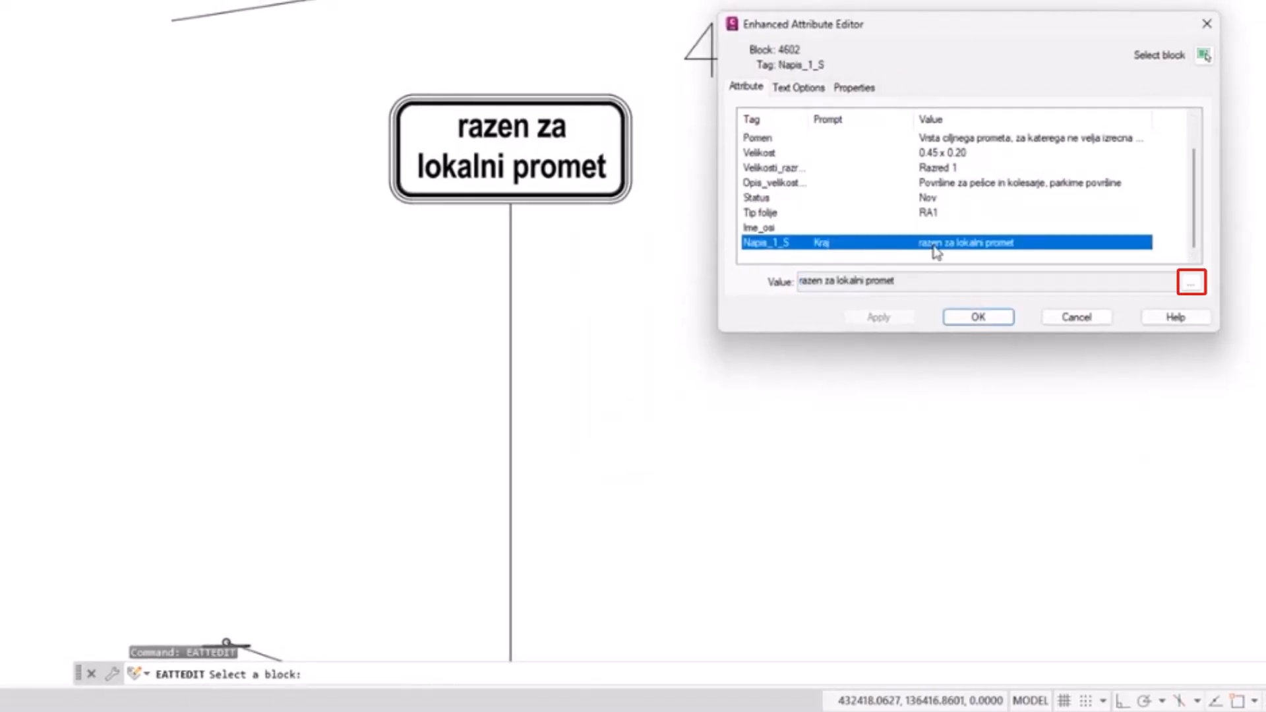
Step: Change the plate's multiline text to "razen za lastnike zemljišč" on three lines and accept the attribute edit
left_click(1191, 284)
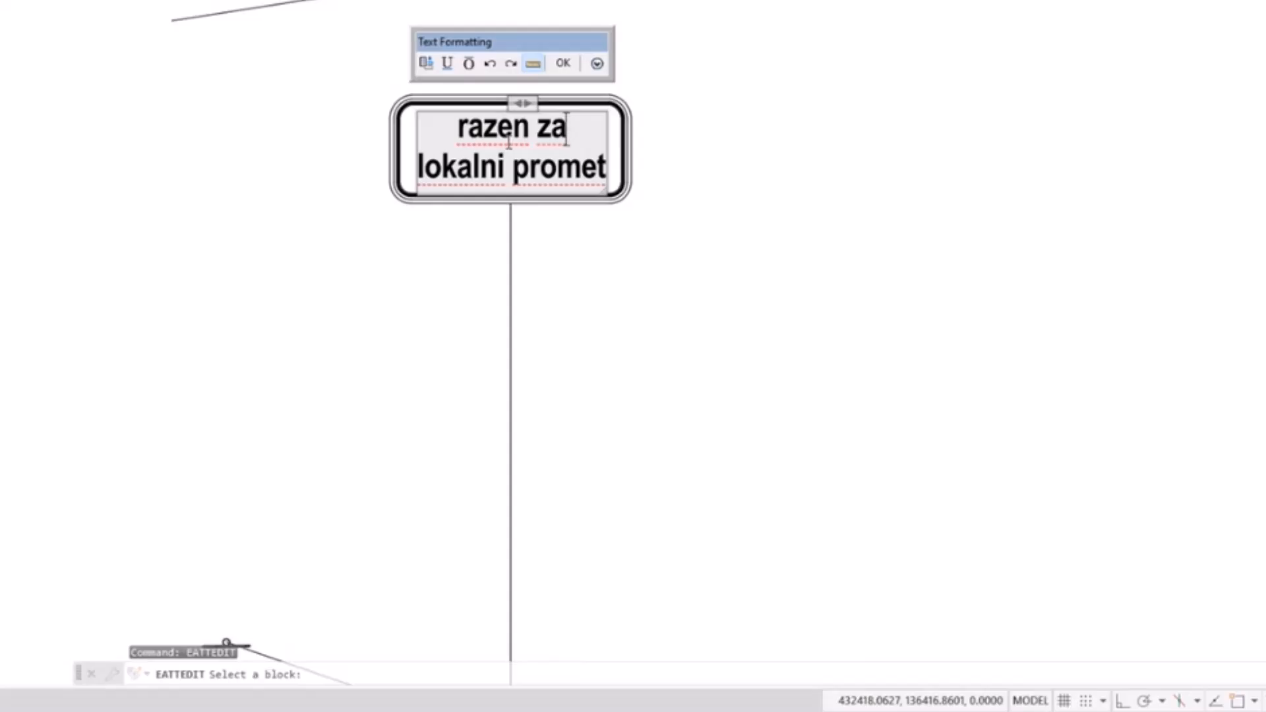
left_click(608, 168)
key("BackSpace")
key("BackSpace")
key("BackSpace")
key("BackSpace")
key("BackSpace")
key("BackSpace")
key("BackSpace")
key("BackSpace")
key("BackSpace")
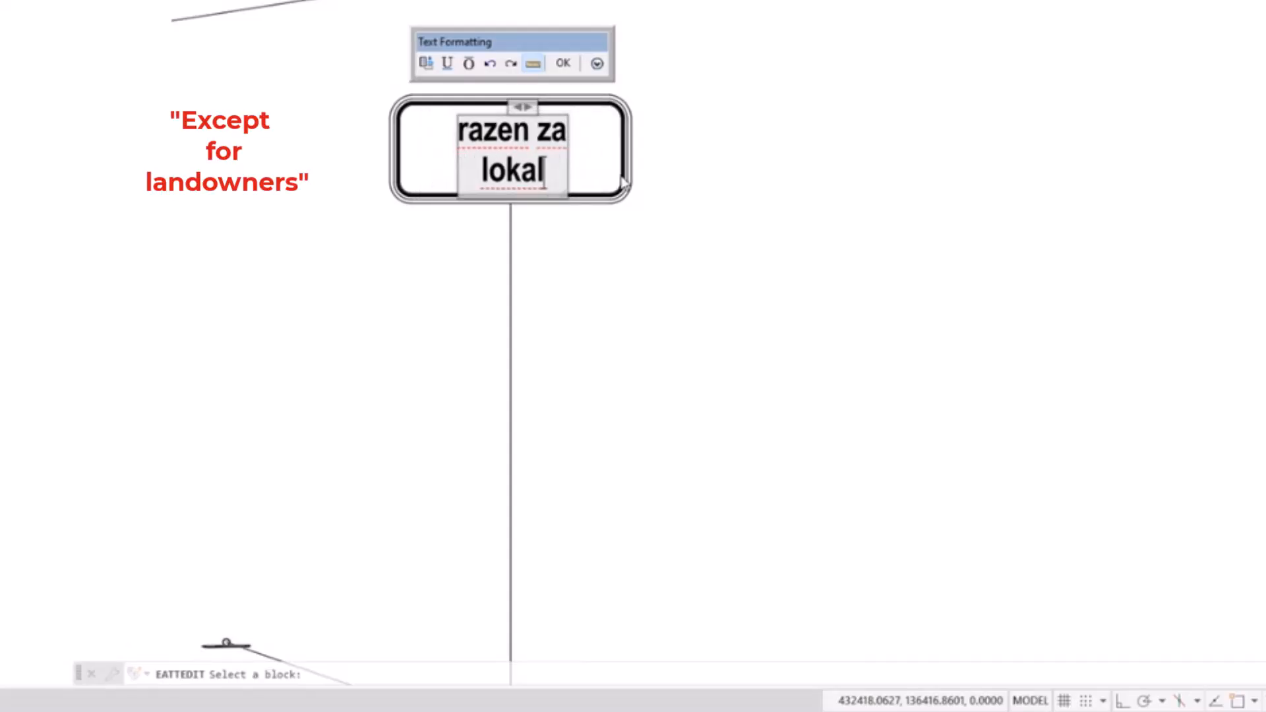
key("BackSpace")
key("BackSpace")
key("BackSpace")
key("BackSpace")
type("astnike")
key("Return")
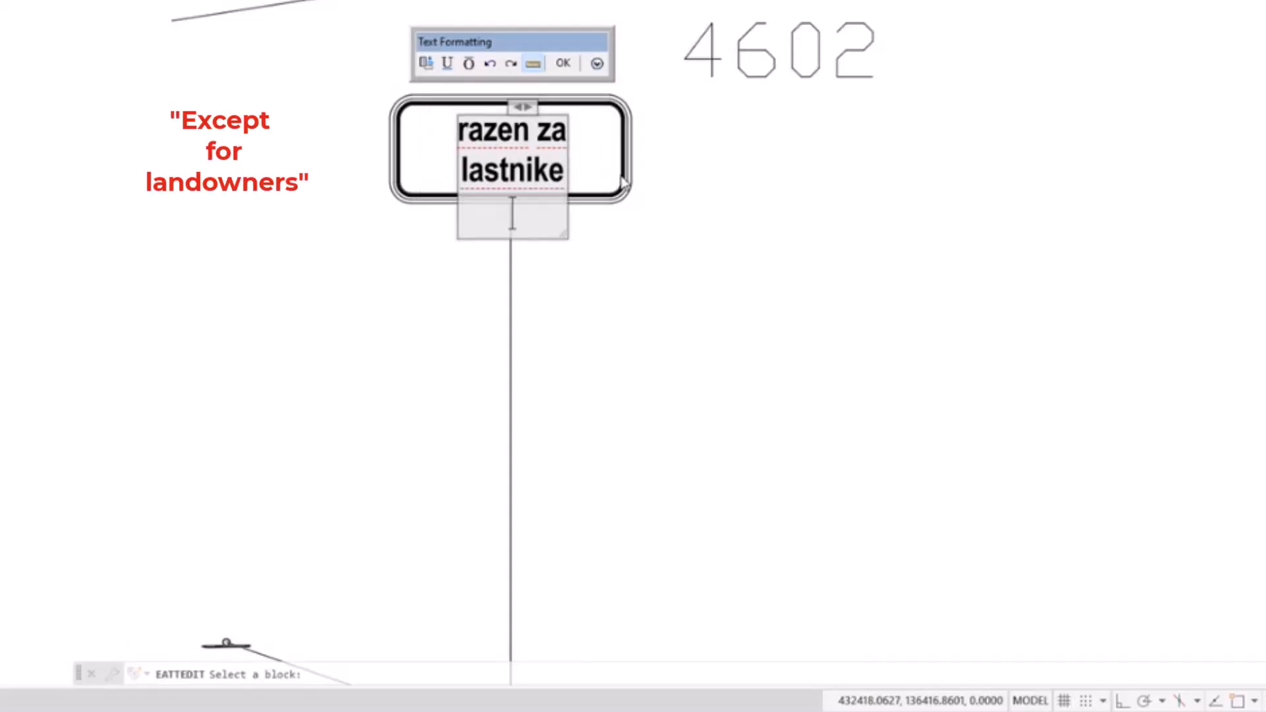
type("zemljišč")
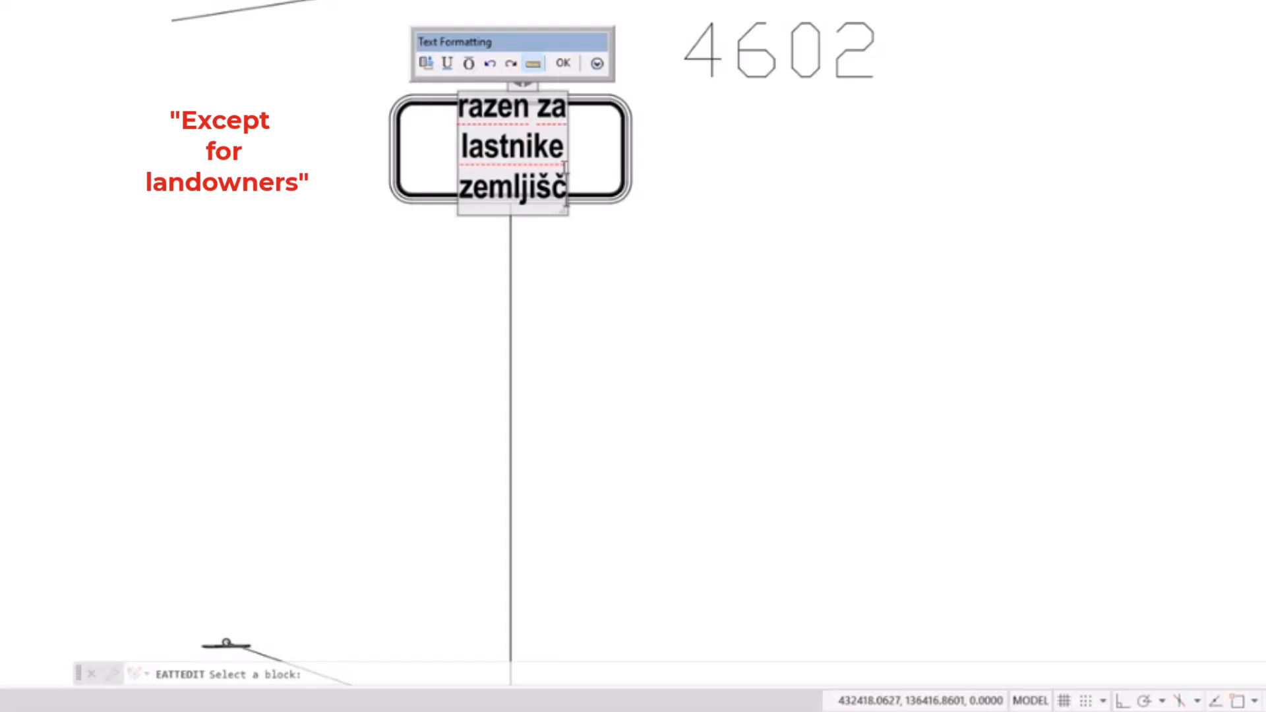
left_click(564, 64)
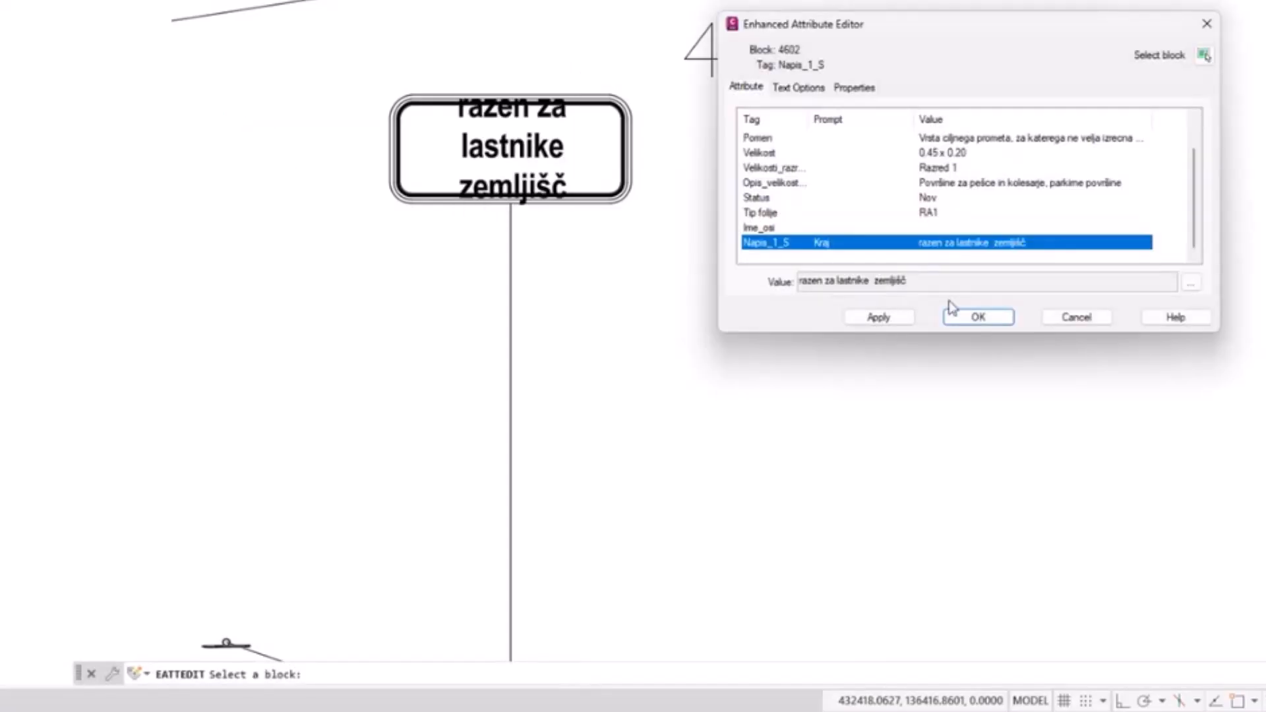
left_click(978, 317)
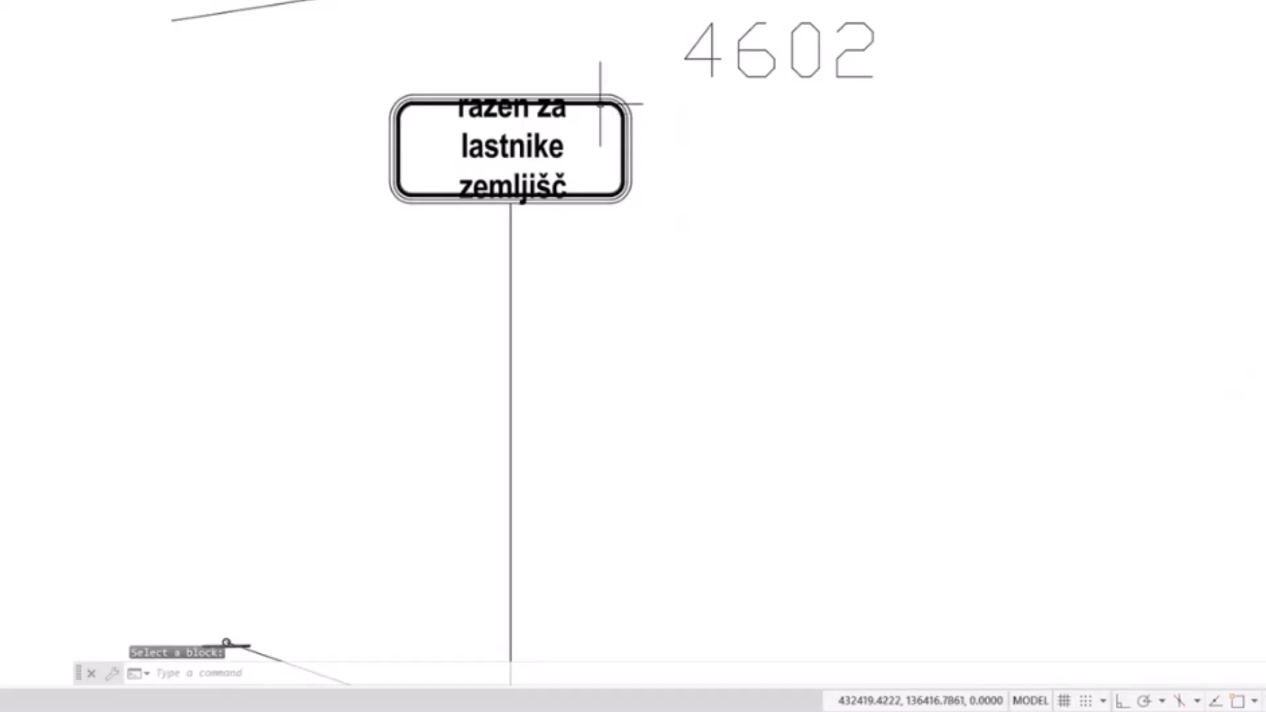
Step: Set the Visina (height) parameter of the 4602 plate to 1.5
left_click(524, 100)
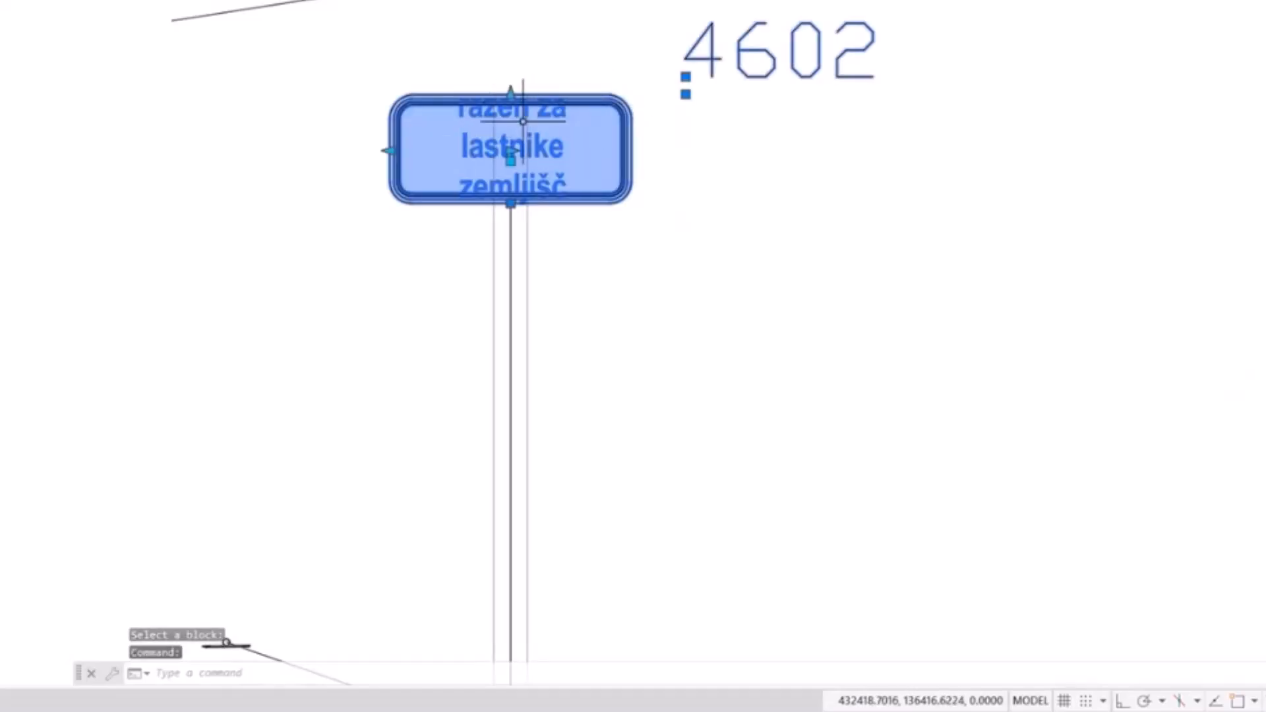
scroll(515, 99, "up", 2)
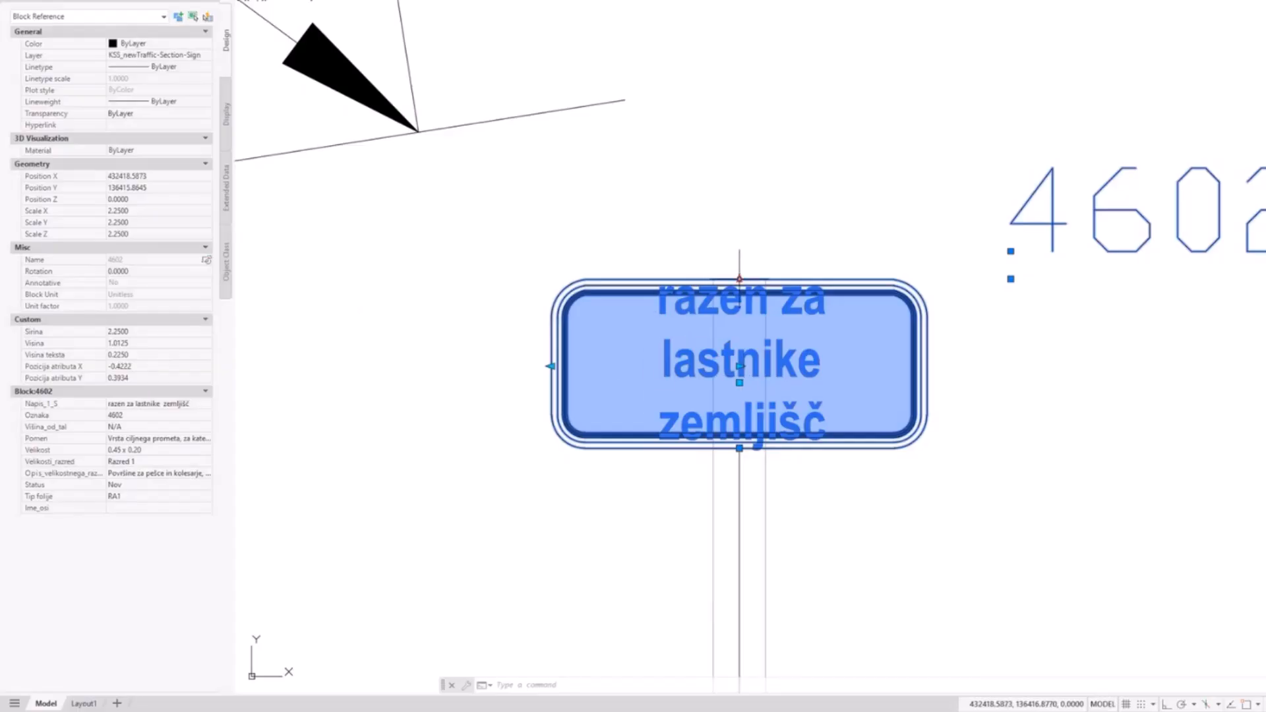
left_click(143, 342)
type("1")
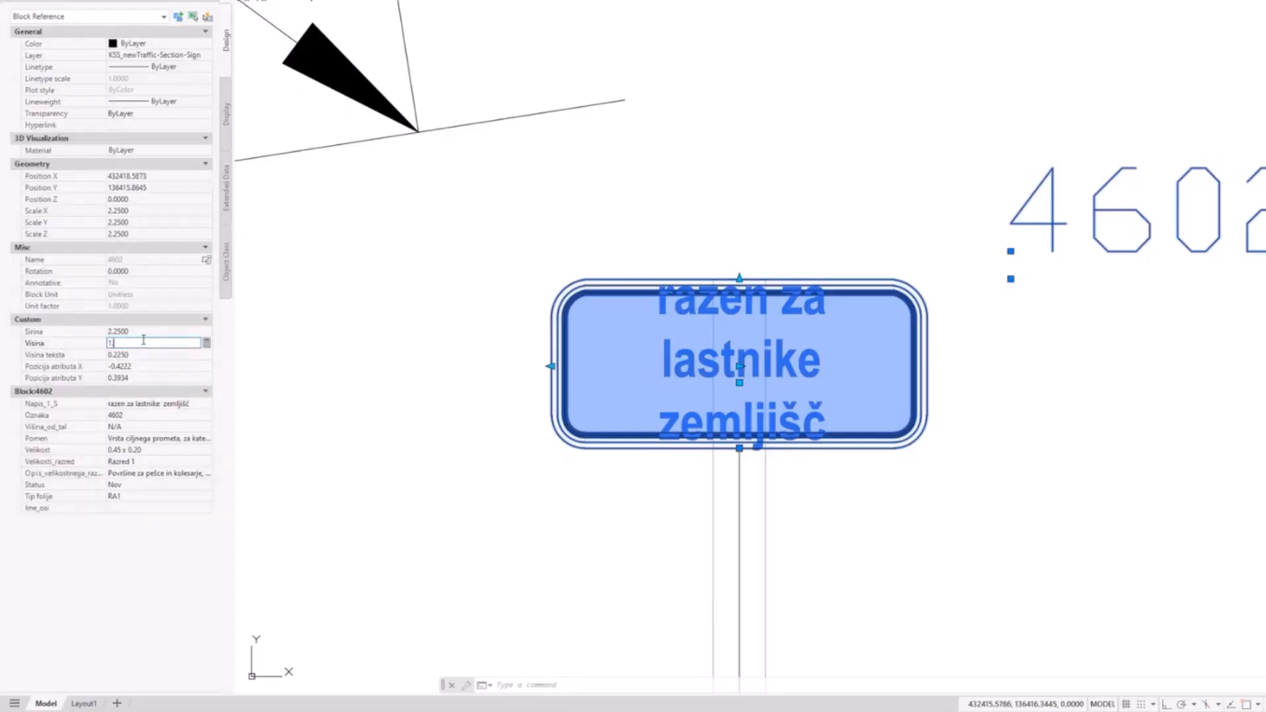
key("Tab")
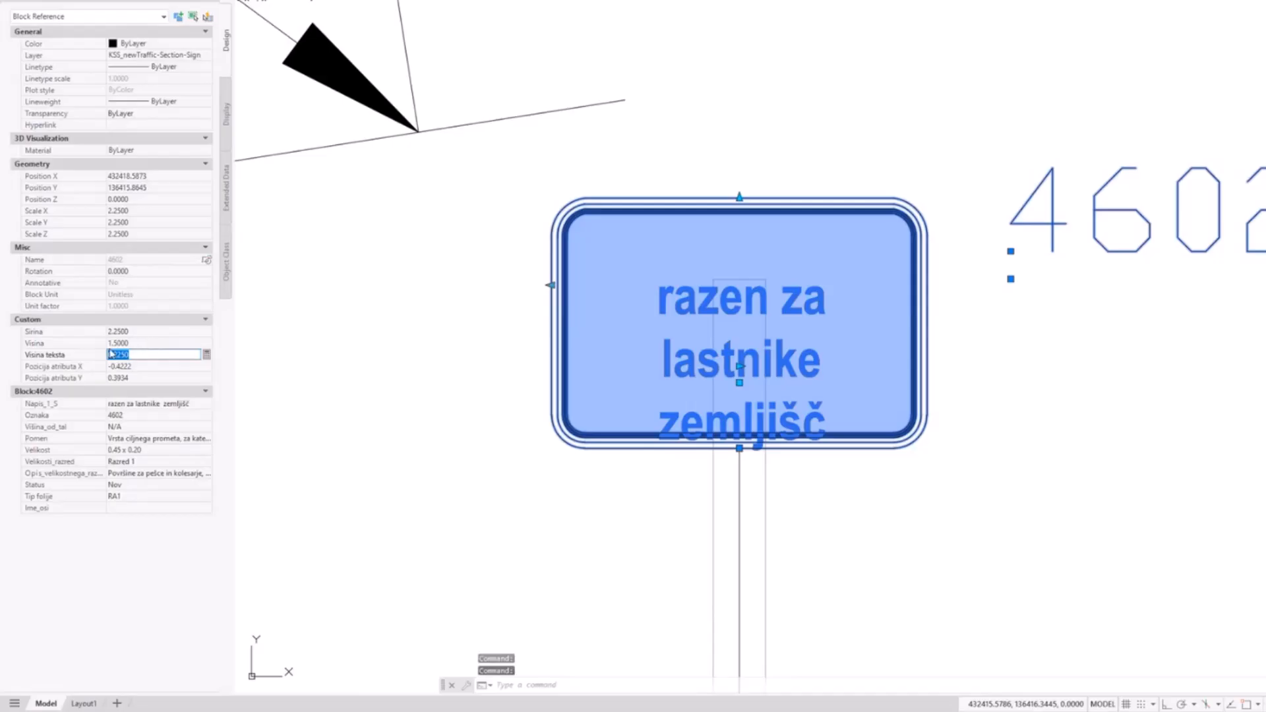
left_click(131, 344)
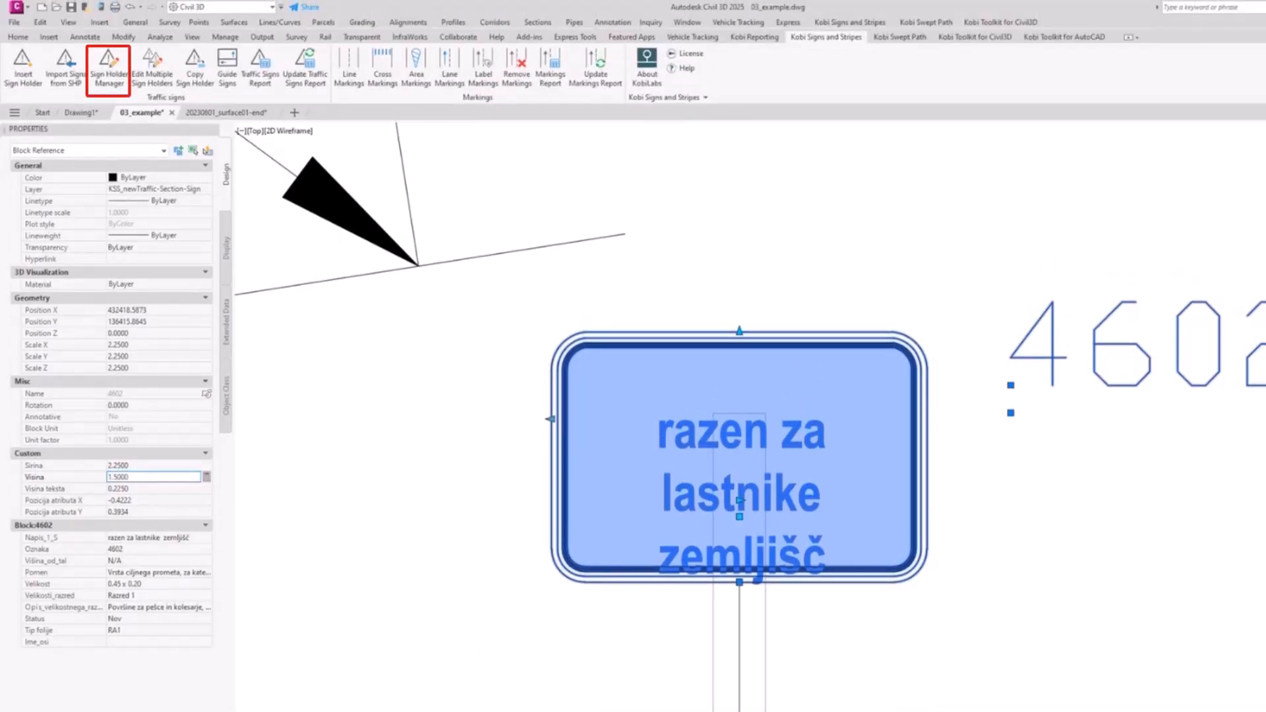
Step: Check the section scale of the plate's sign holder in the Sign Holder Manager, then close it
left_click(109, 75)
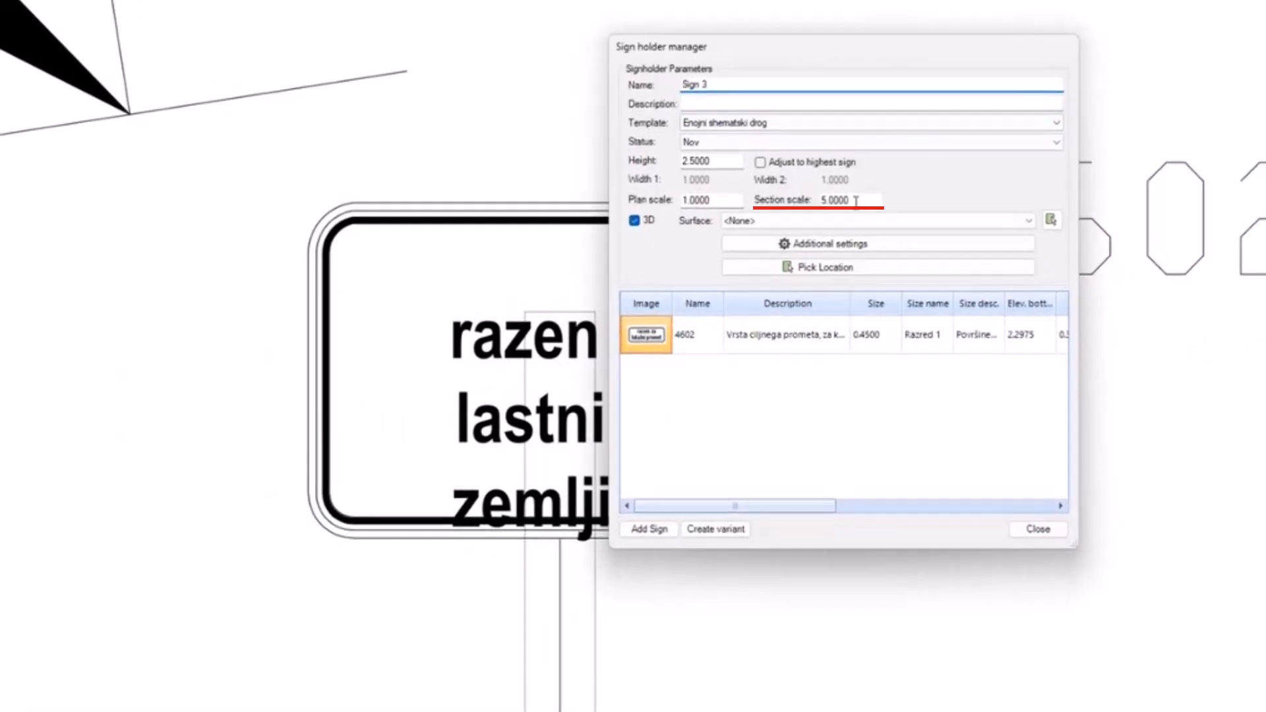
left_click_drag(855, 199, 812, 192)
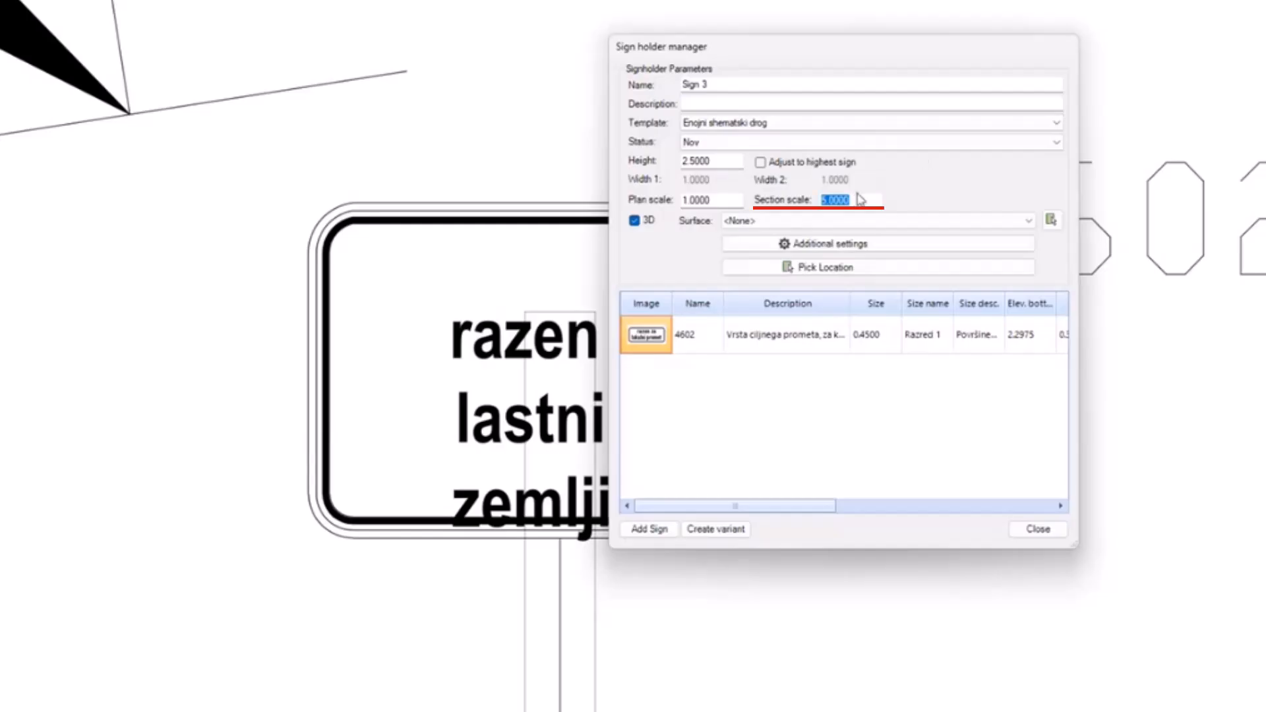
left_click(1036, 529)
Step: Move the plate's text upward with its grip so all three lines sit centred inside the border
left_click(535, 208)
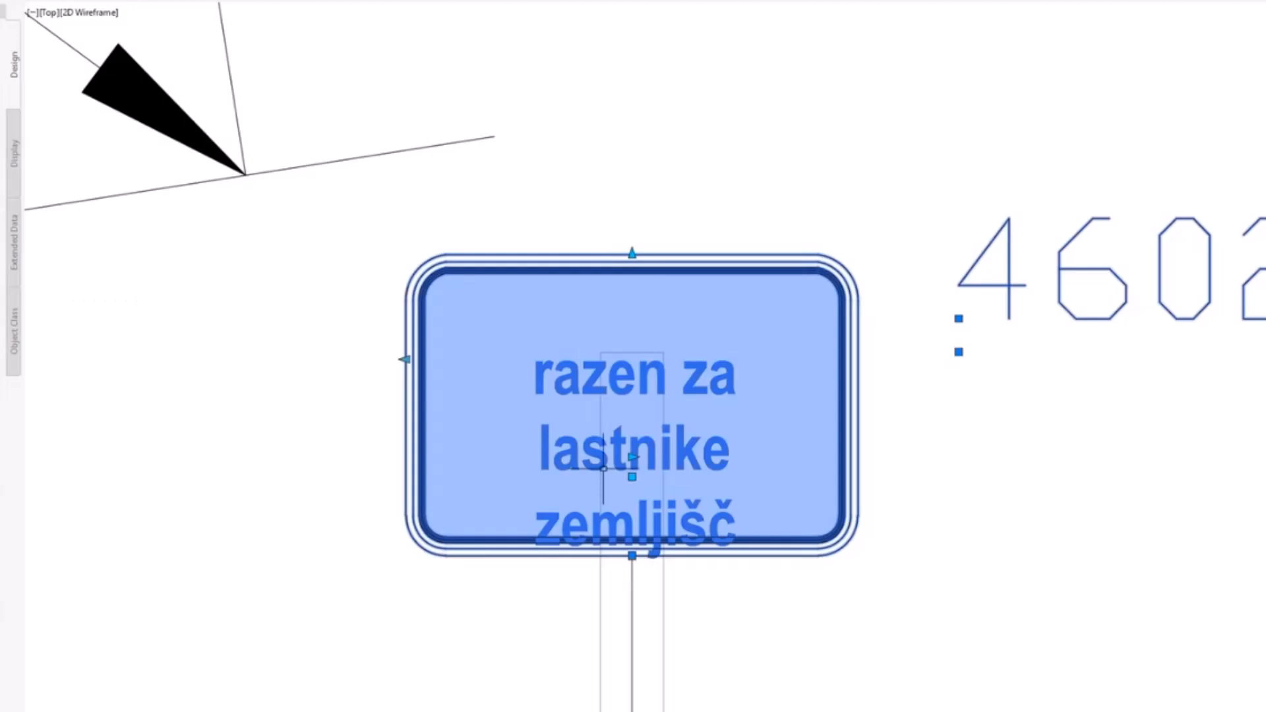
scroll(615, 474, "up", 2)
left_click(639, 477)
scroll(625, 439, "up", 2)
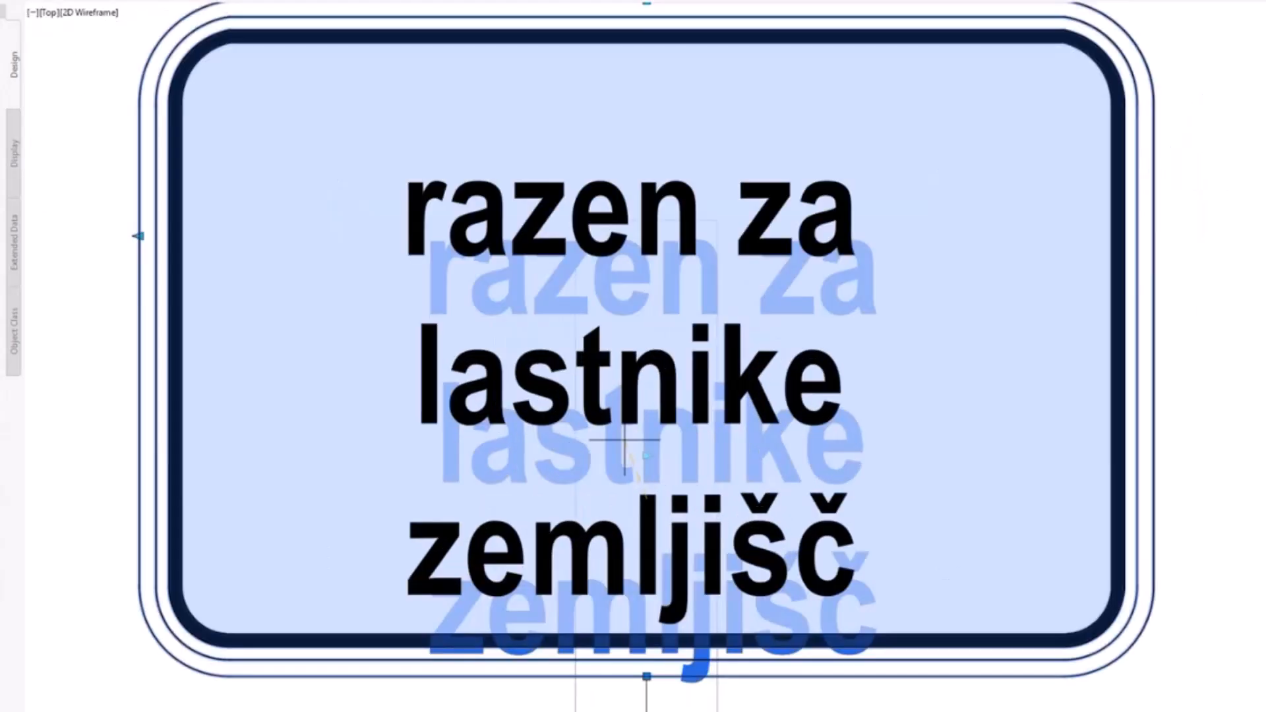
left_click(626, 382)
middle_click_drag(626, 382, 544, 409)
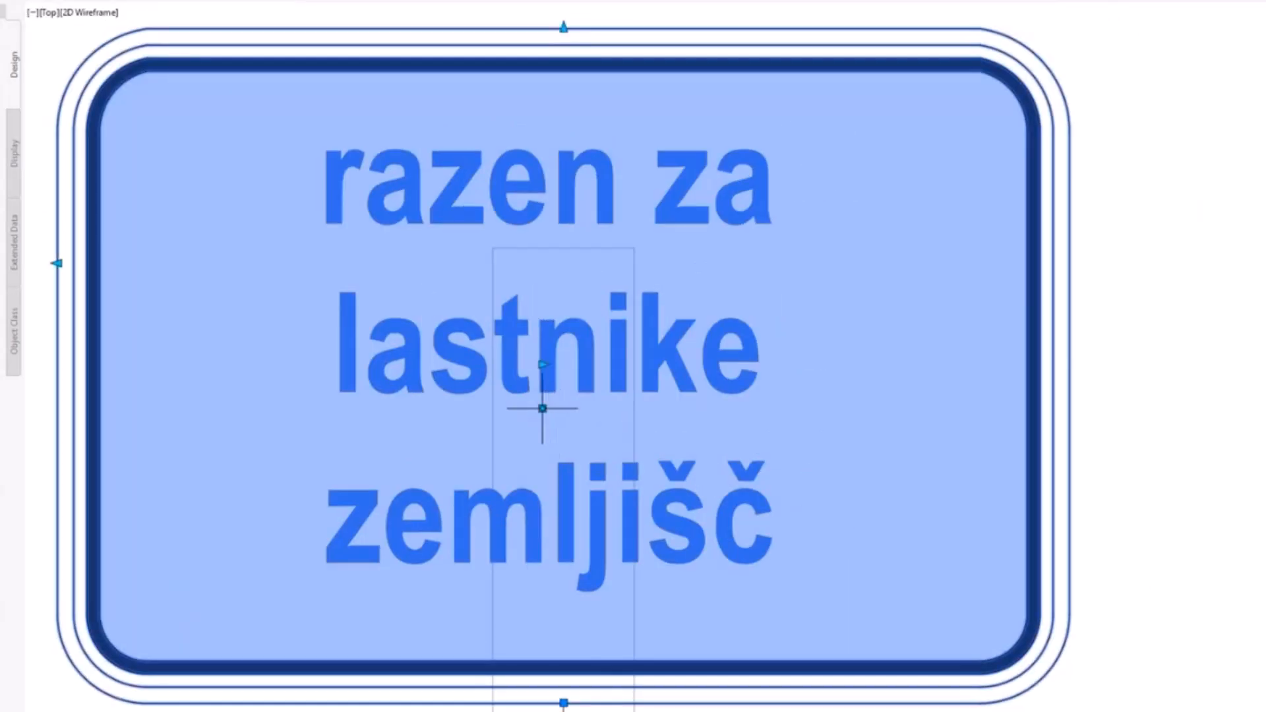
scroll(531, 474, "down", 4)
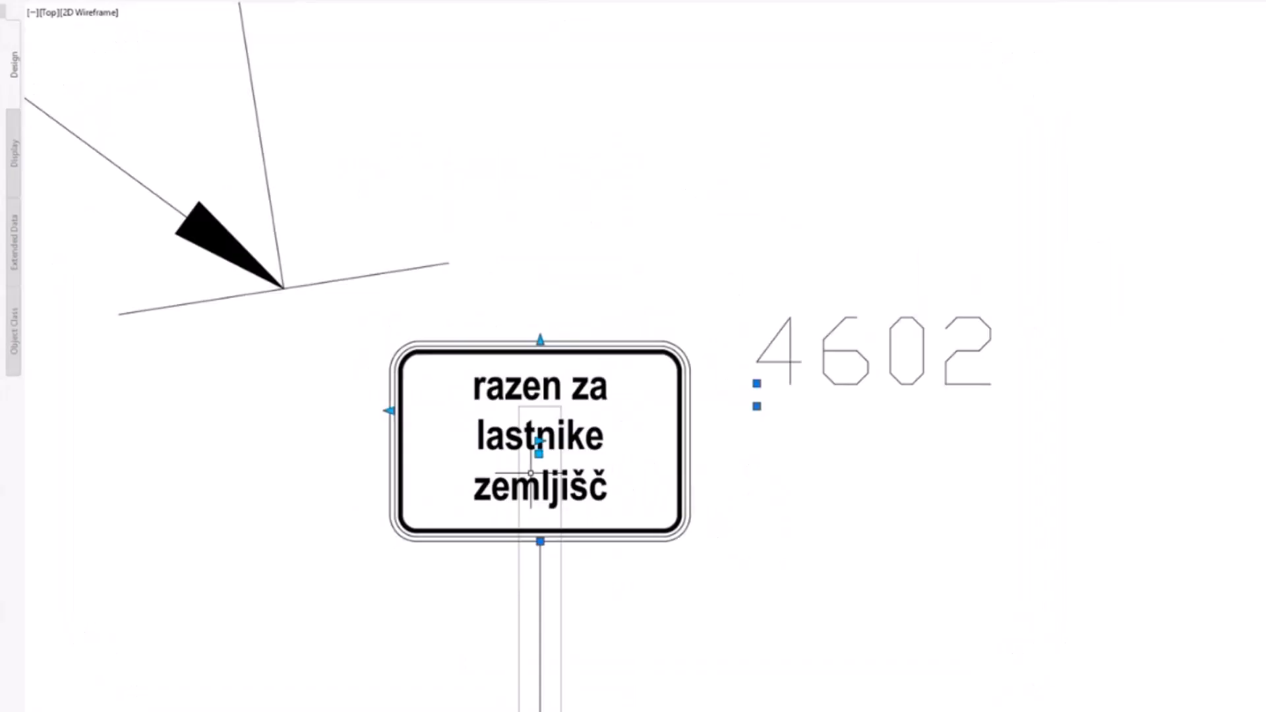
Step: Create a traffic signs report for all signs and insert its table in the empty area southeast of the roundabout
scroll(531, 474, "down", 9)
scroll(638, 481, "up", 3)
scroll(650, 480, "down", 3)
mouse_move(650, 481)
middle_mouse_down()
mouse_move(587, 483)
mouse_move(553, 453)
middle_mouse_up()
scroll(535, 467, "up", 2)
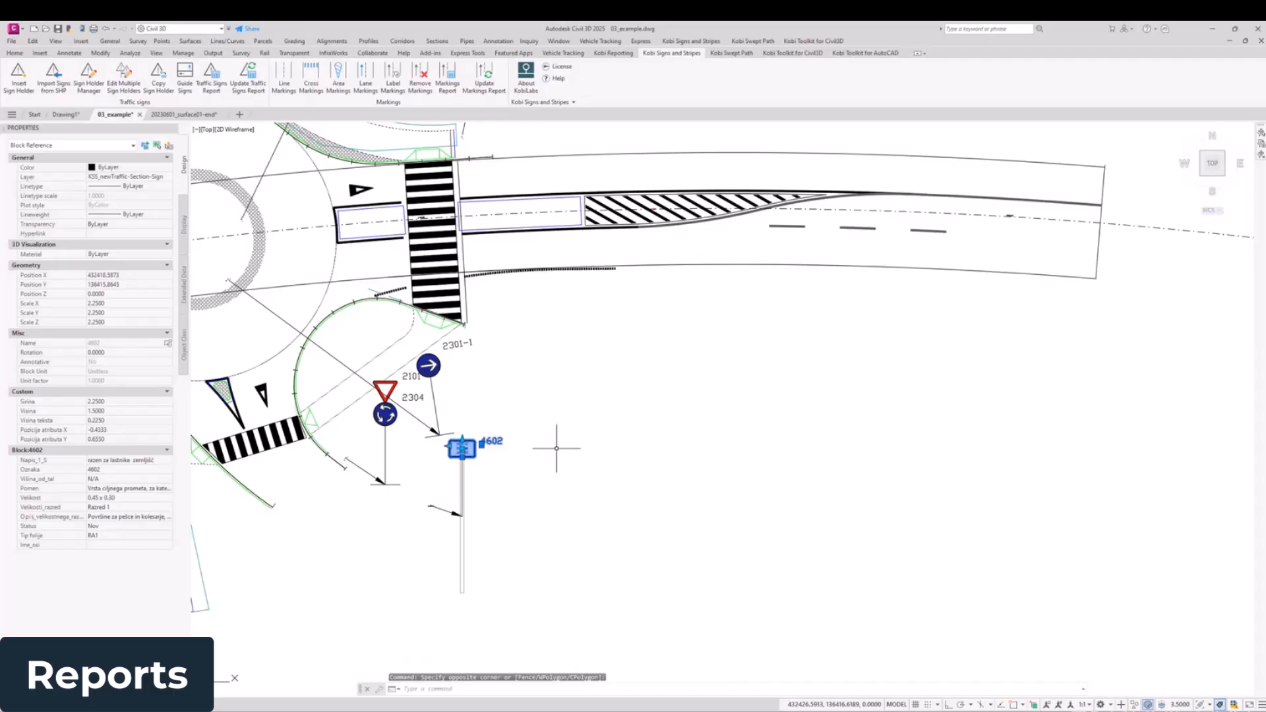
middle_click_drag(520, 460, 470, 445)
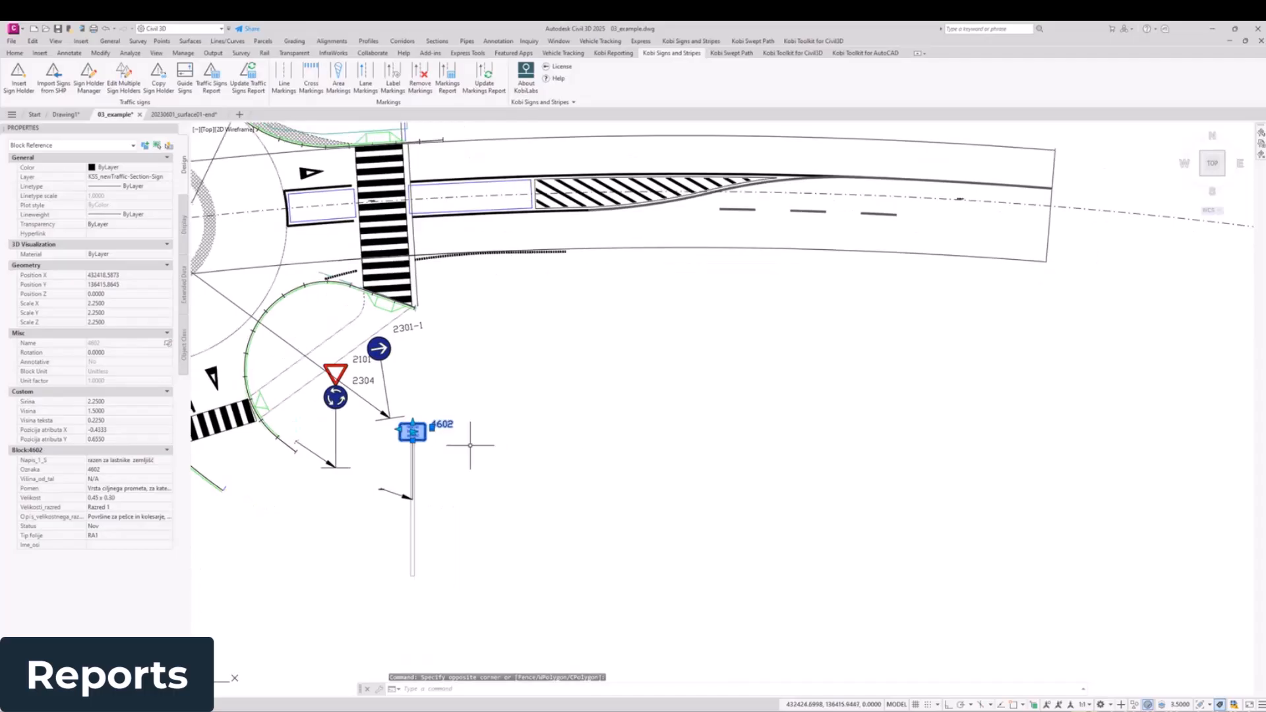
left_click(212, 78)
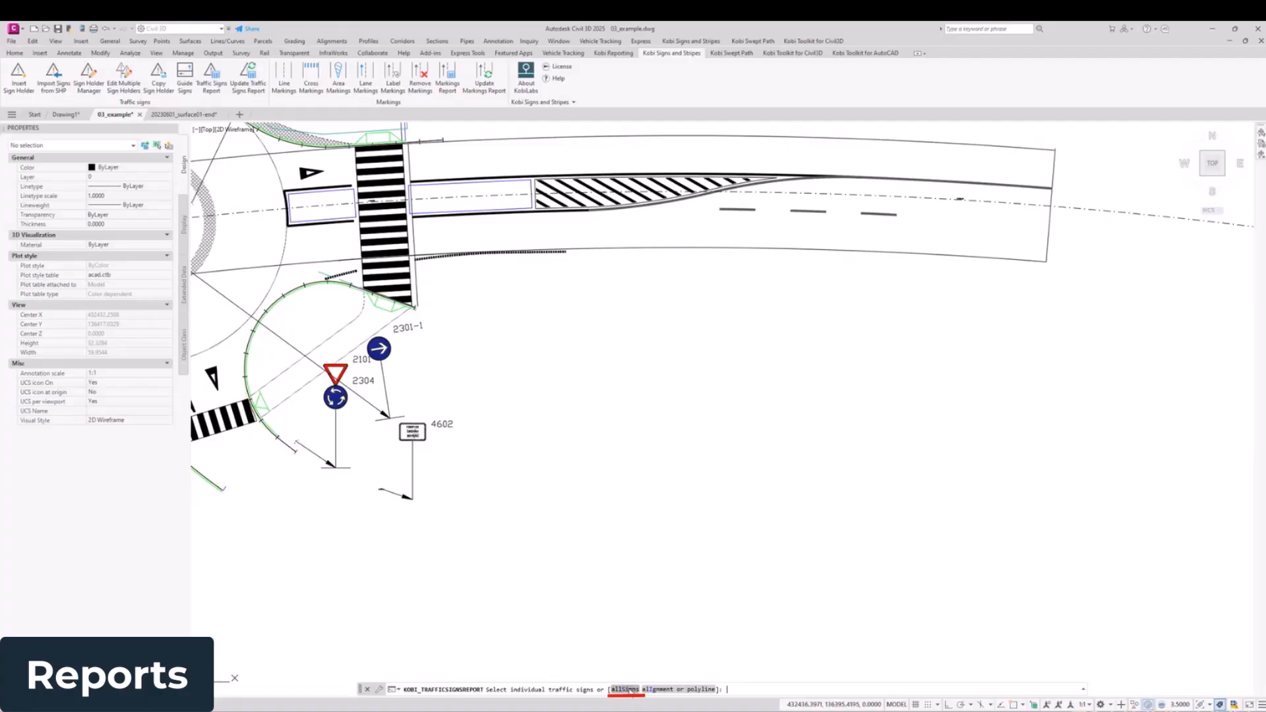
left_click(625, 689)
left_click(673, 473)
scroll(356, 363, "down", 6)
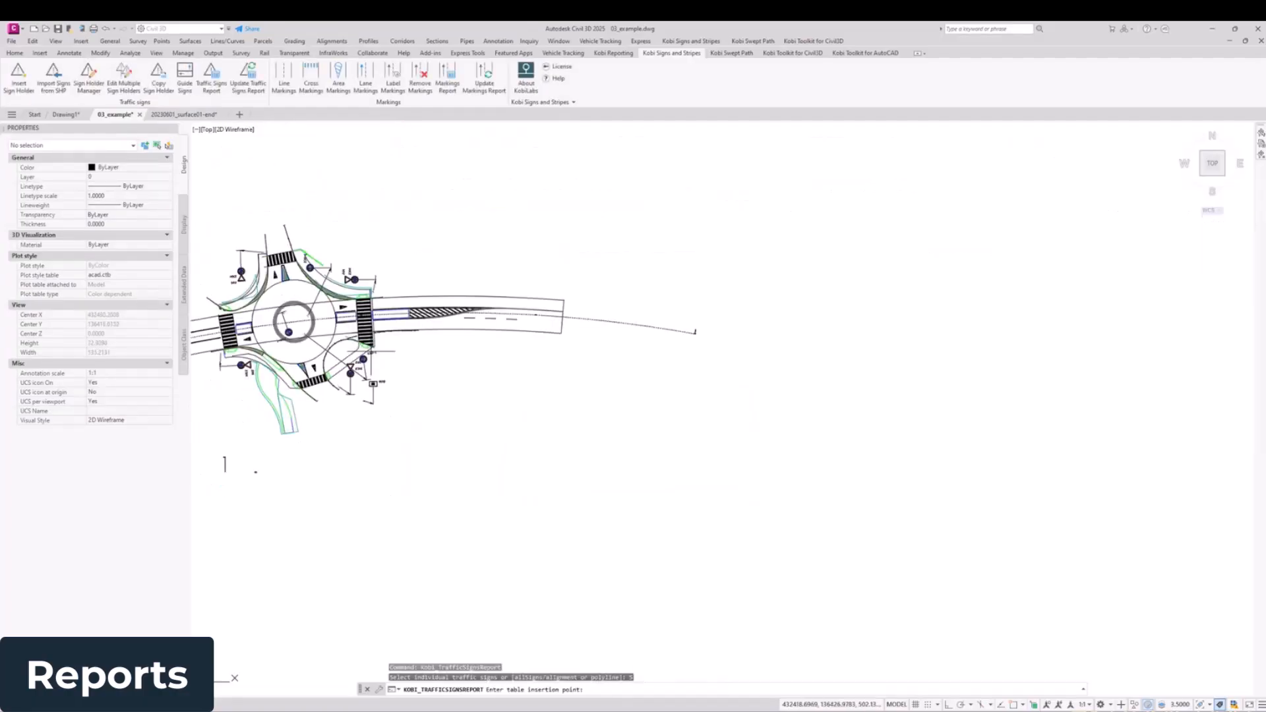
middle_click_drag(579, 435, 422, 395)
scroll(422, 396, "up", 2)
left_click(474, 355)
Step: Examine the dimensions and sketch of the 4602 plate in the first row of the report table
scroll(631, 345, "up", 10)
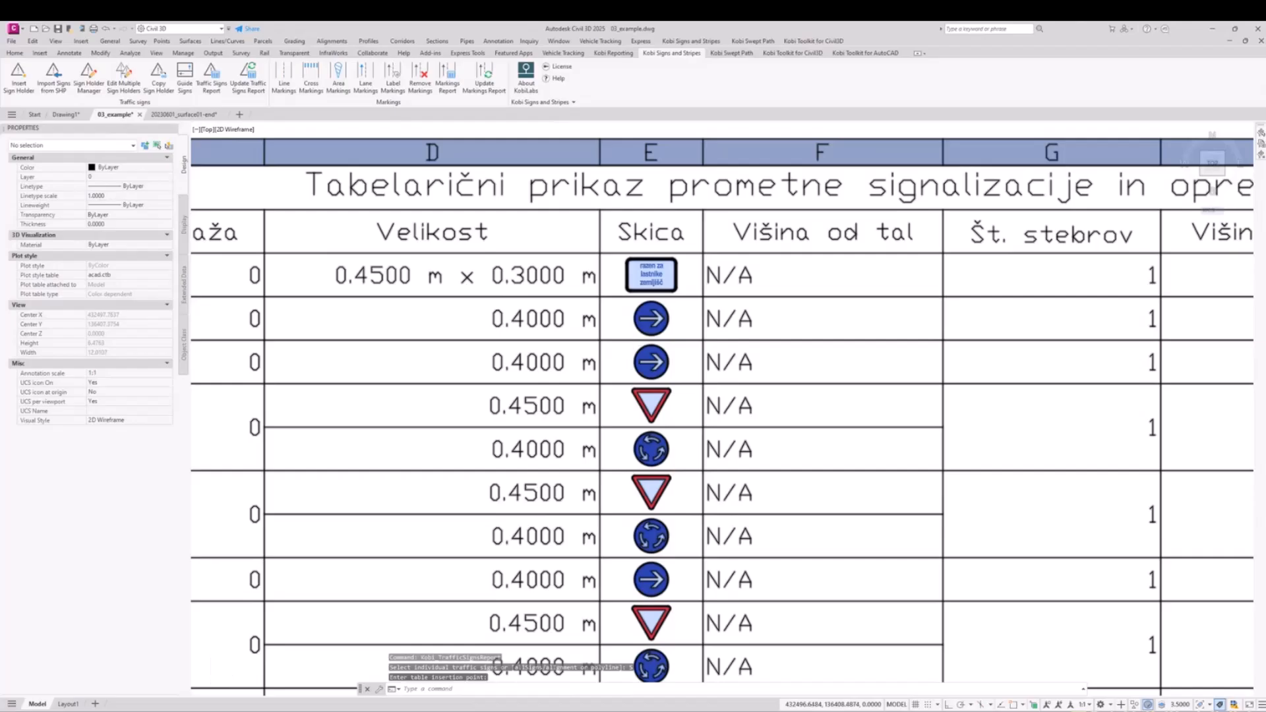
scroll(631, 345, "down", 2)
scroll(533, 278, "up", 4)
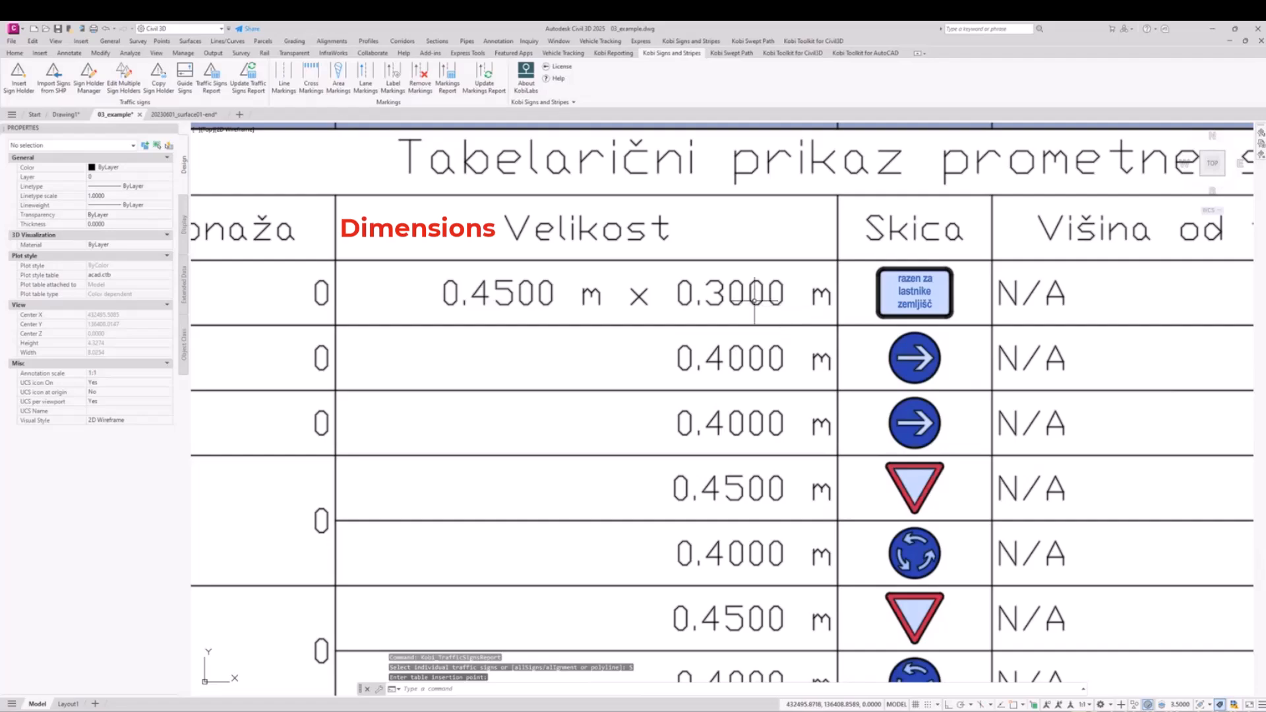
scroll(856, 295, "down", 3)
scroll(832, 313, "down", 3)
middle_click_drag(757, 310, 761, 310)
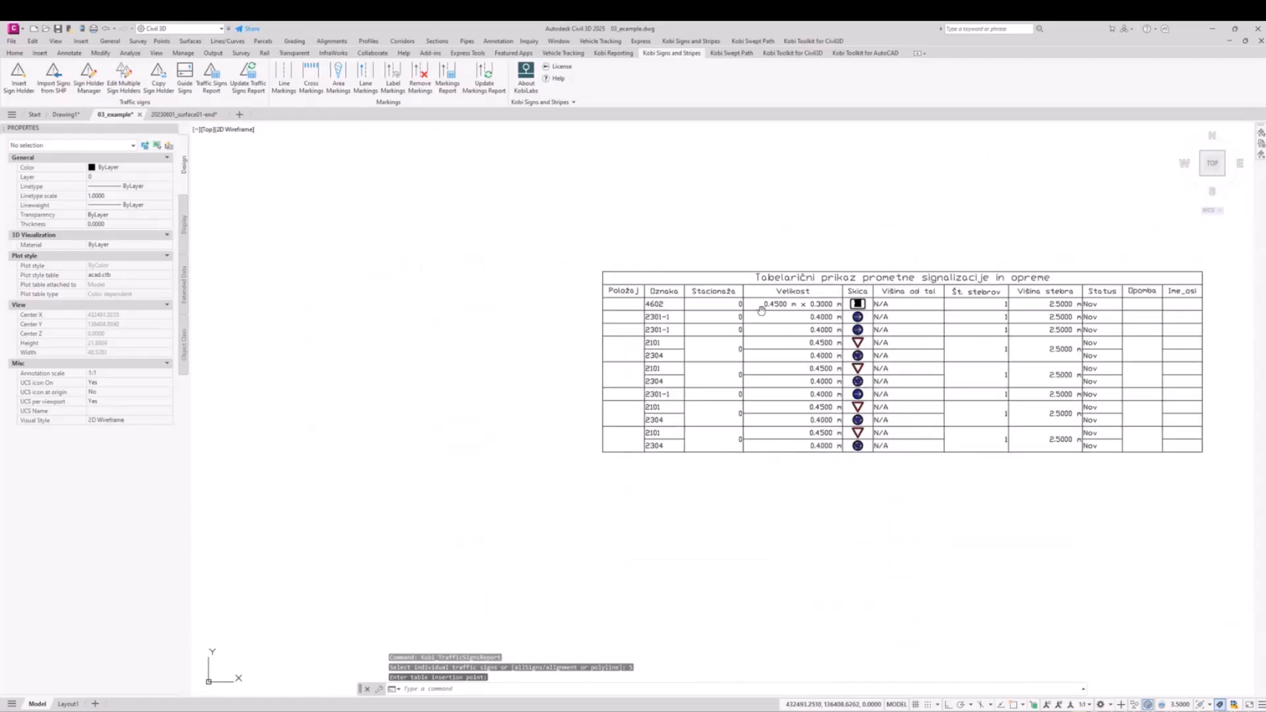
Step: Shorten the 4602 plate's multiline text to "razen za lastnike" on two lines and accept the attribute edit
scroll(761, 310, "down", 8)
scroll(501, 280, "up", 10)
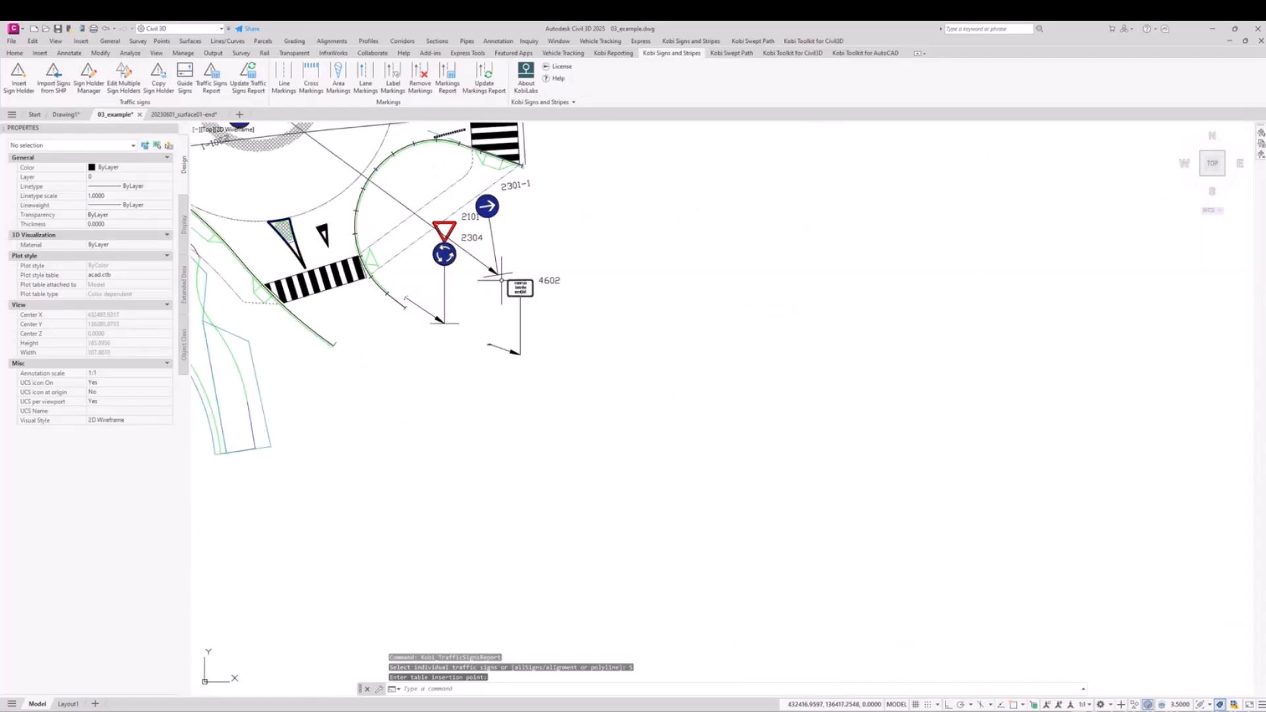
scroll(508, 280, "up", 9)
left_click(552, 265)
left_click(540, 277)
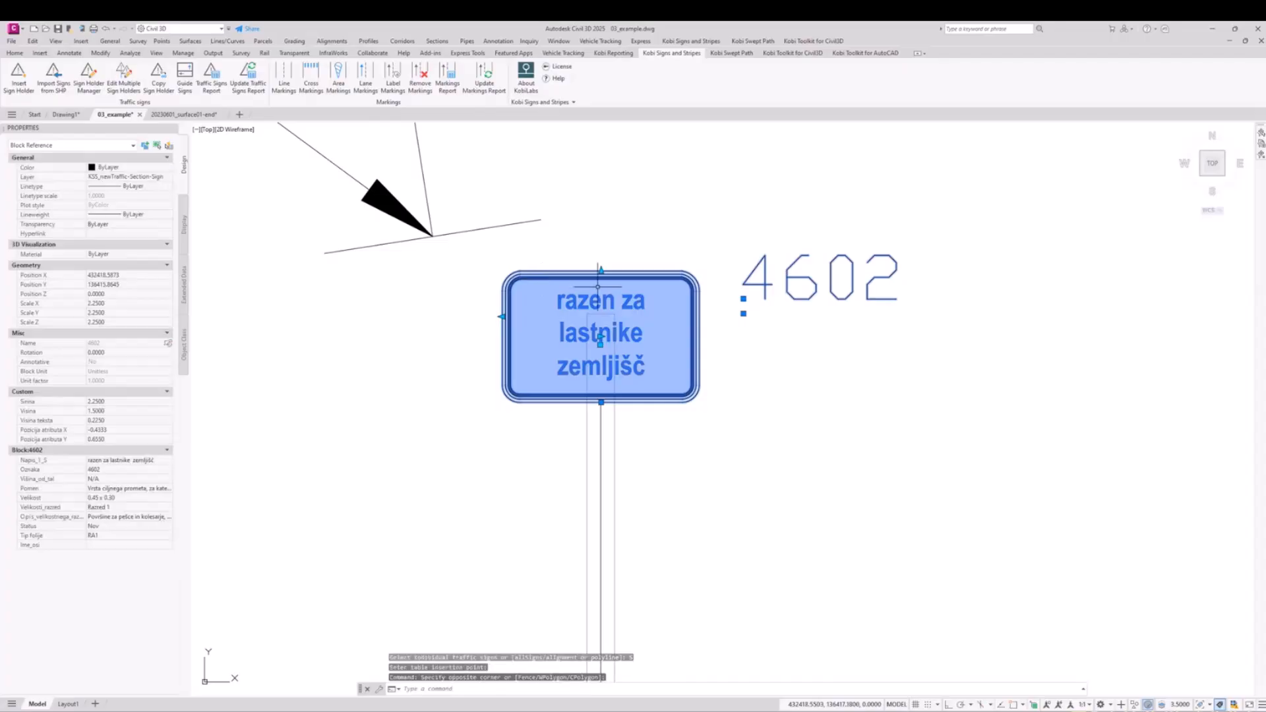
double_click(600, 338)
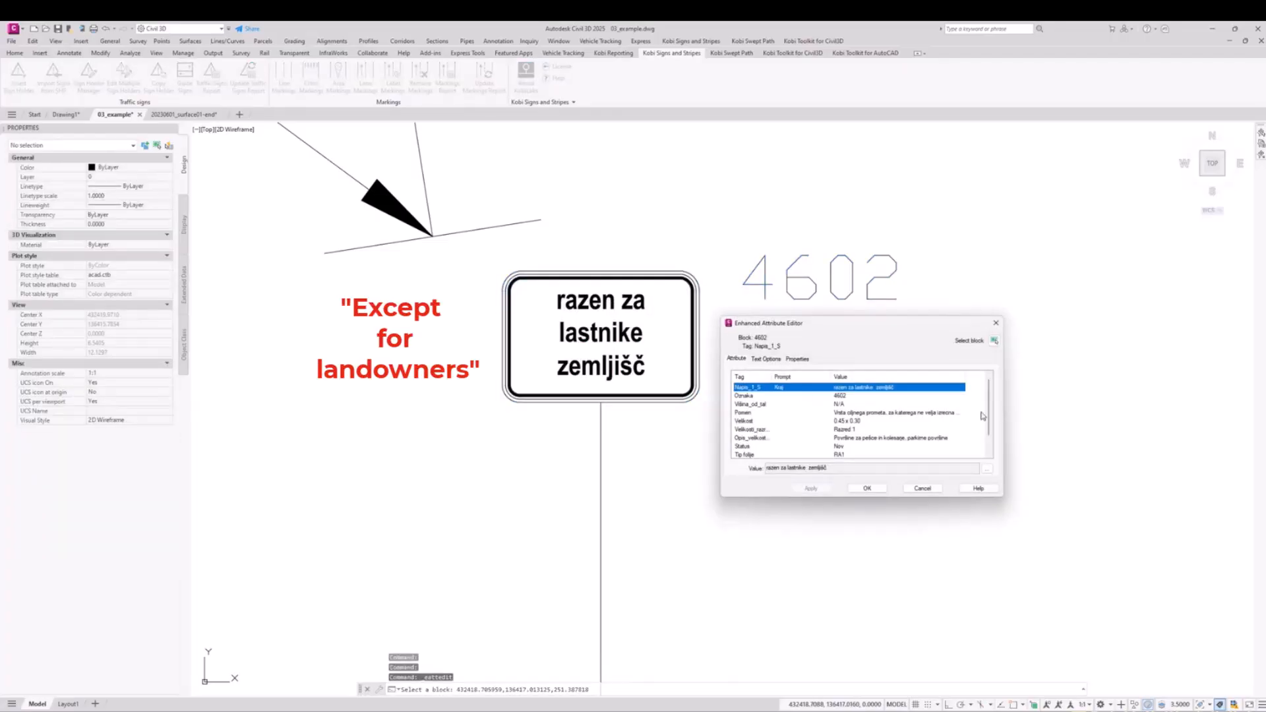
scroll(992, 435, "down", 1)
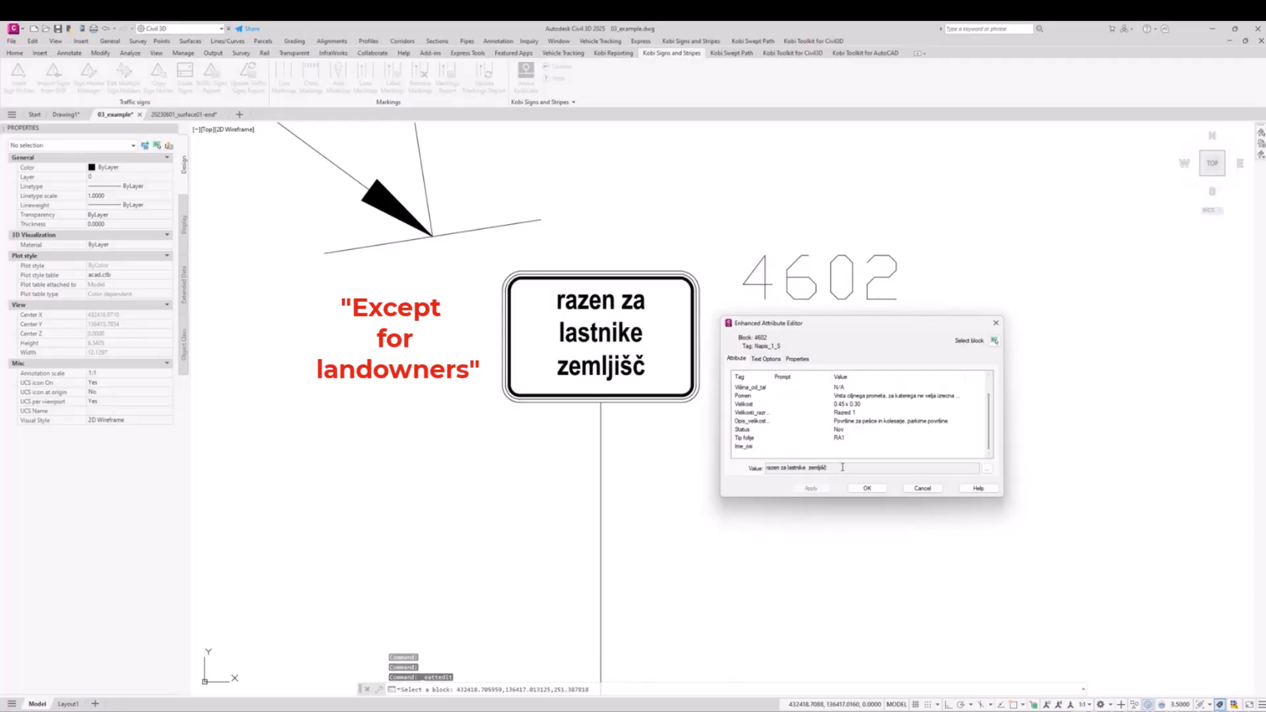
left_click(987, 469)
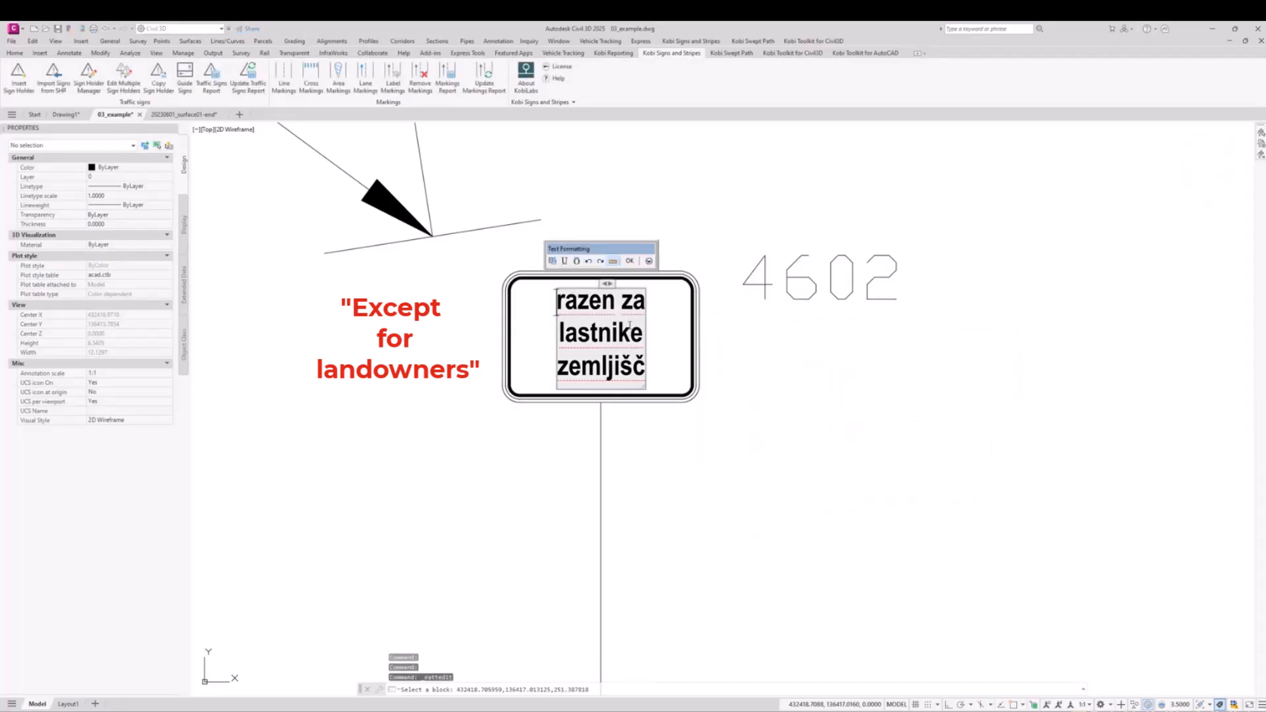
key("BackSpace")
key("BackSpace")
key("BackSpace")
key("BackSpace")
key("BackSpace")
key("BackSpace")
key("BackSpace")
key("BackSpace")
key("BackSpace")
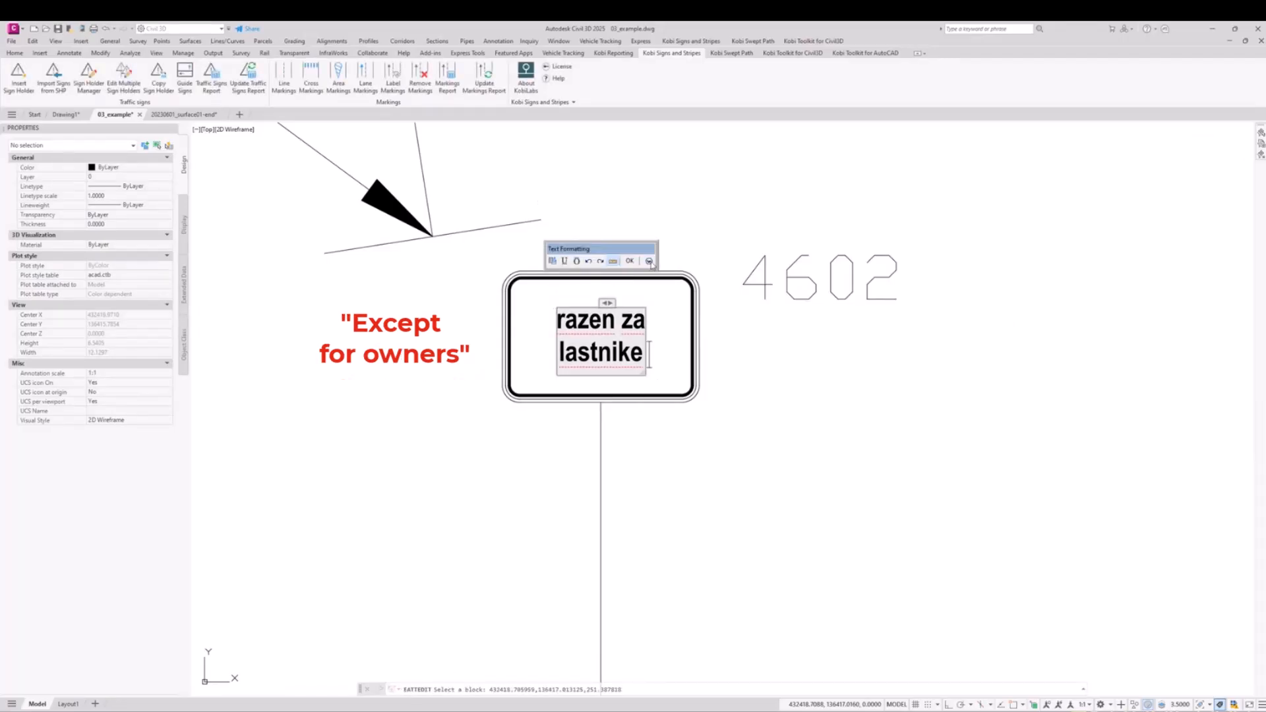
left_click(705, 381)
left_click(867, 488)
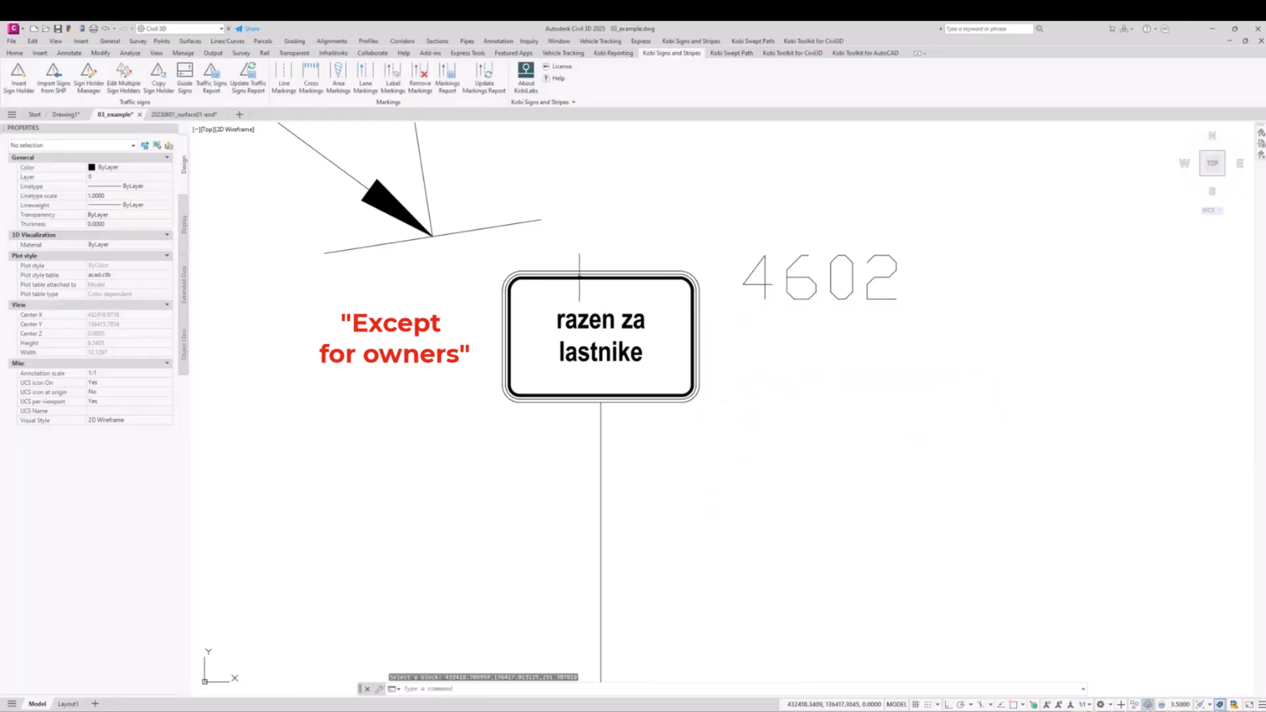
Step: Set the plate's Visina (height) parameter to 1.0 and move its text down so both lines fit inside the border
scroll(599, 350, "up", 5)
left_click(599, 350)
key("Escape")
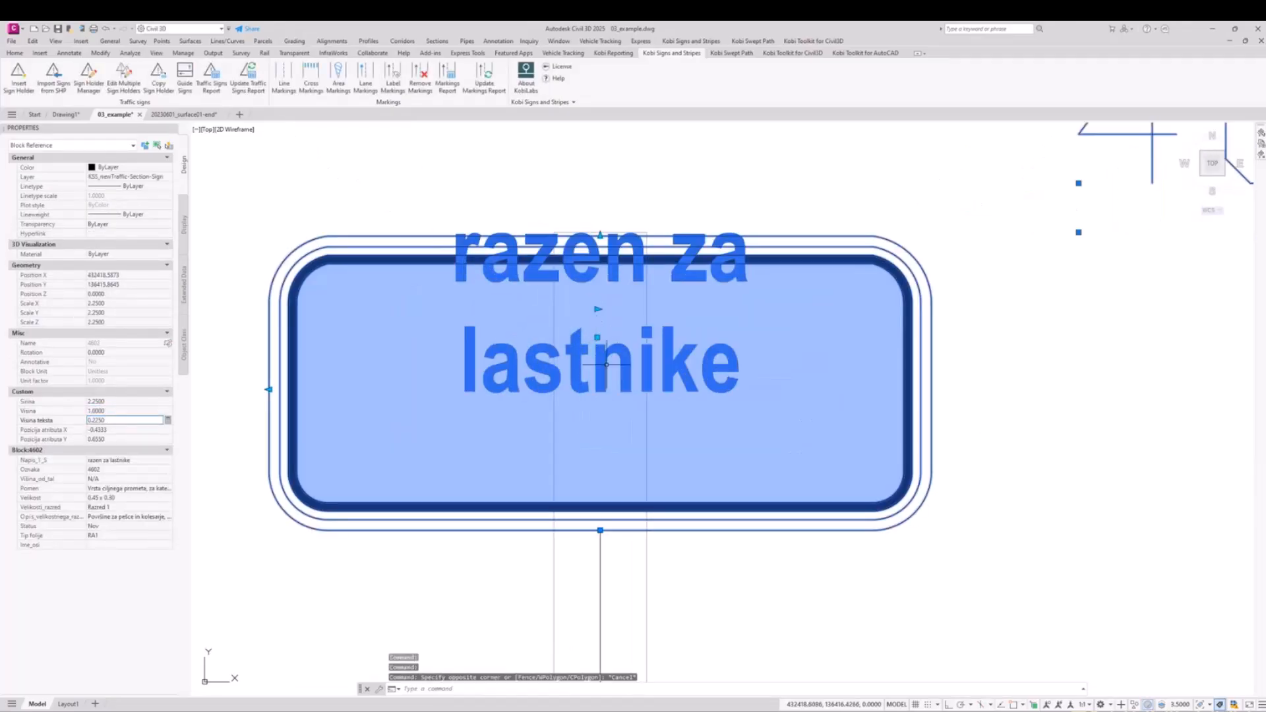
key("Escape")
left_click(596, 338)
left_click(599, 340)
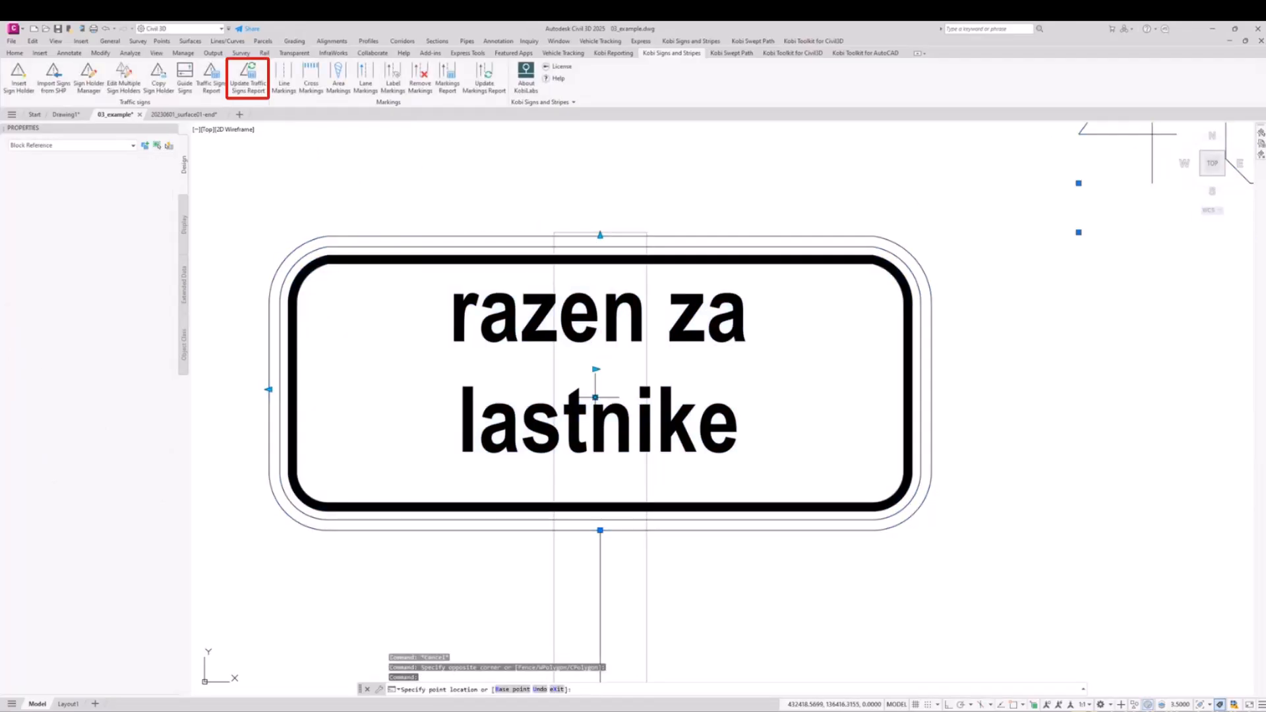
left_click(596, 397)
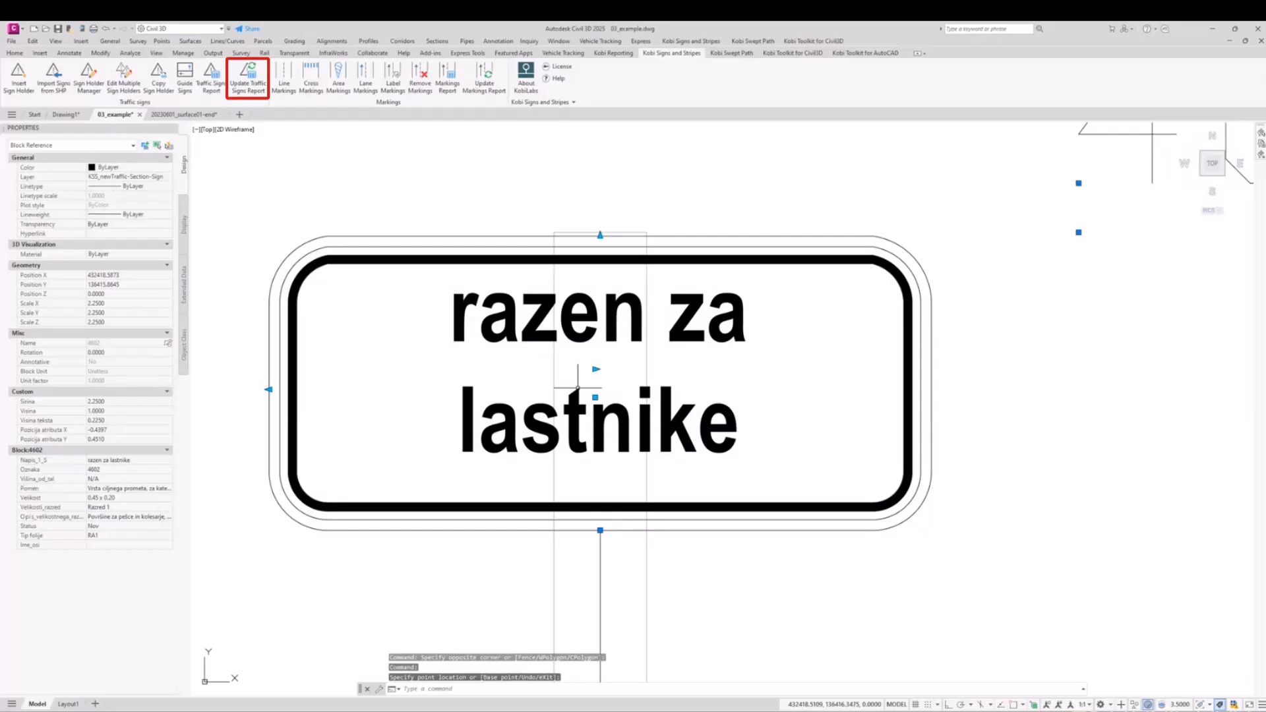
scroll(541, 379, "down", 12)
key("Escape")
Step: Update the traffic signs report table with the 4602 plate's changed text and size
scroll(520, 376, "down", 2)
middle_click_drag(542, 380, 334, 360)
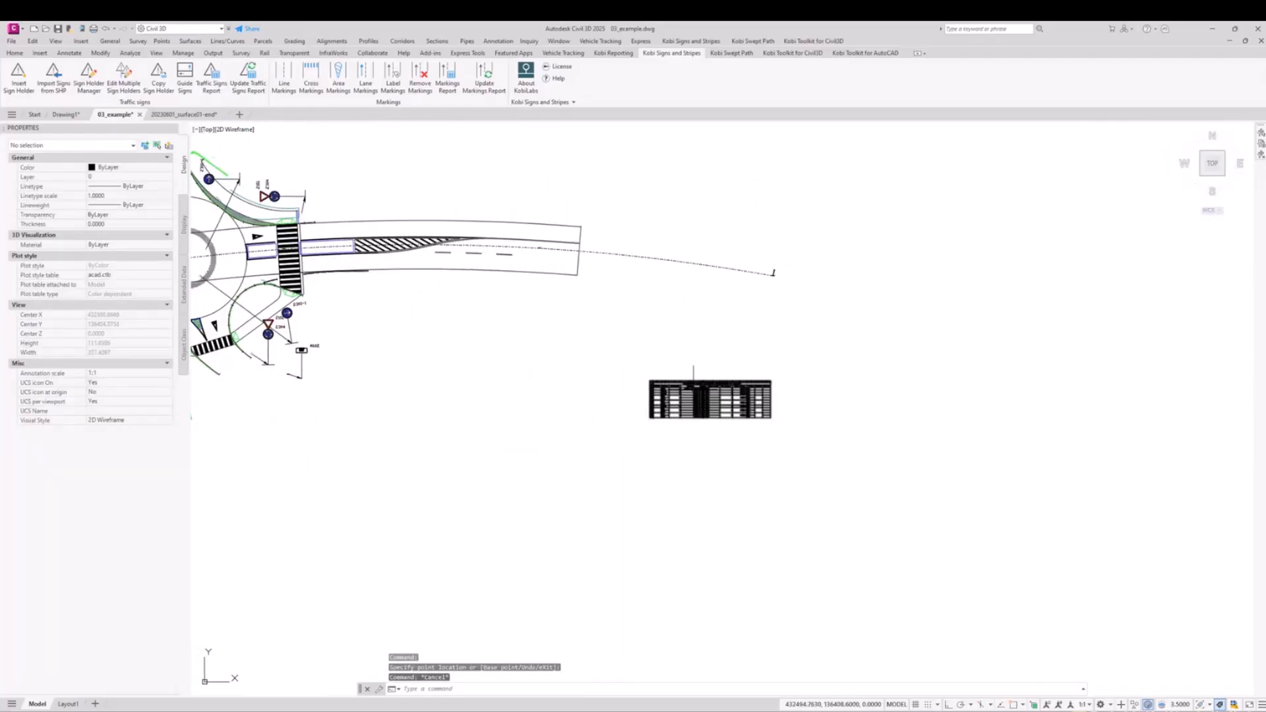
scroll(717, 389, "up", 10)
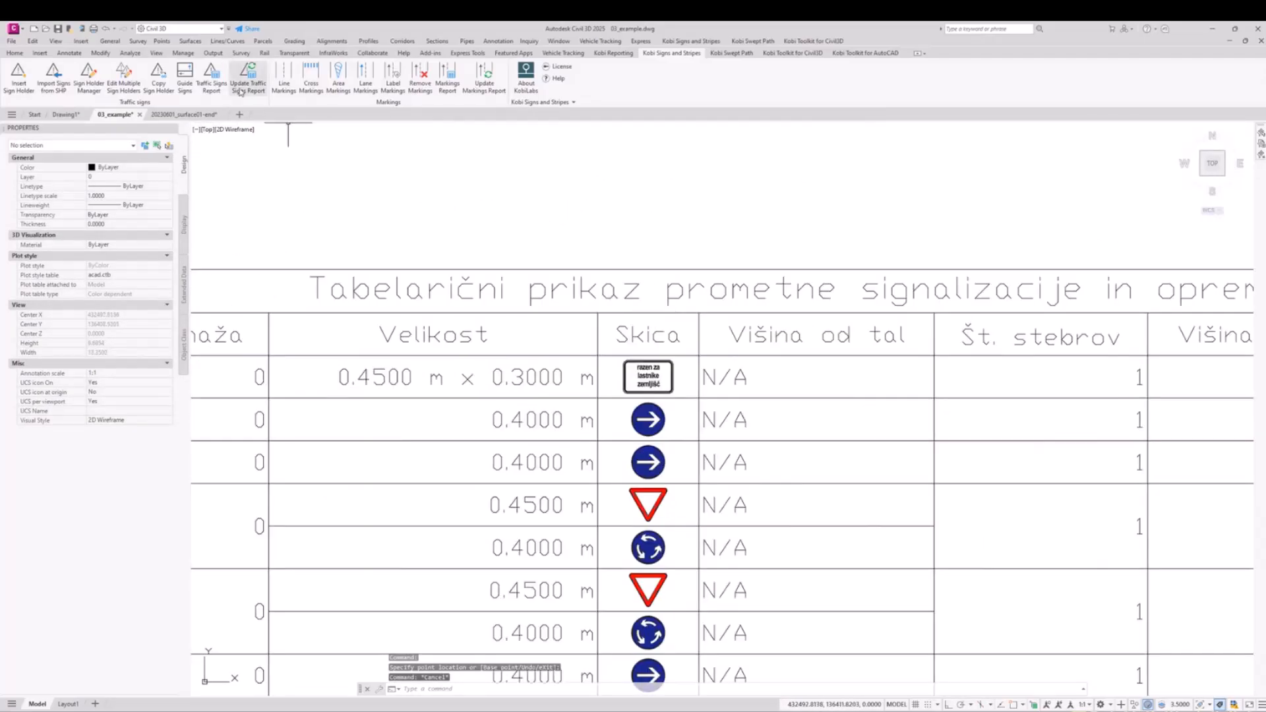
left_click(242, 87)
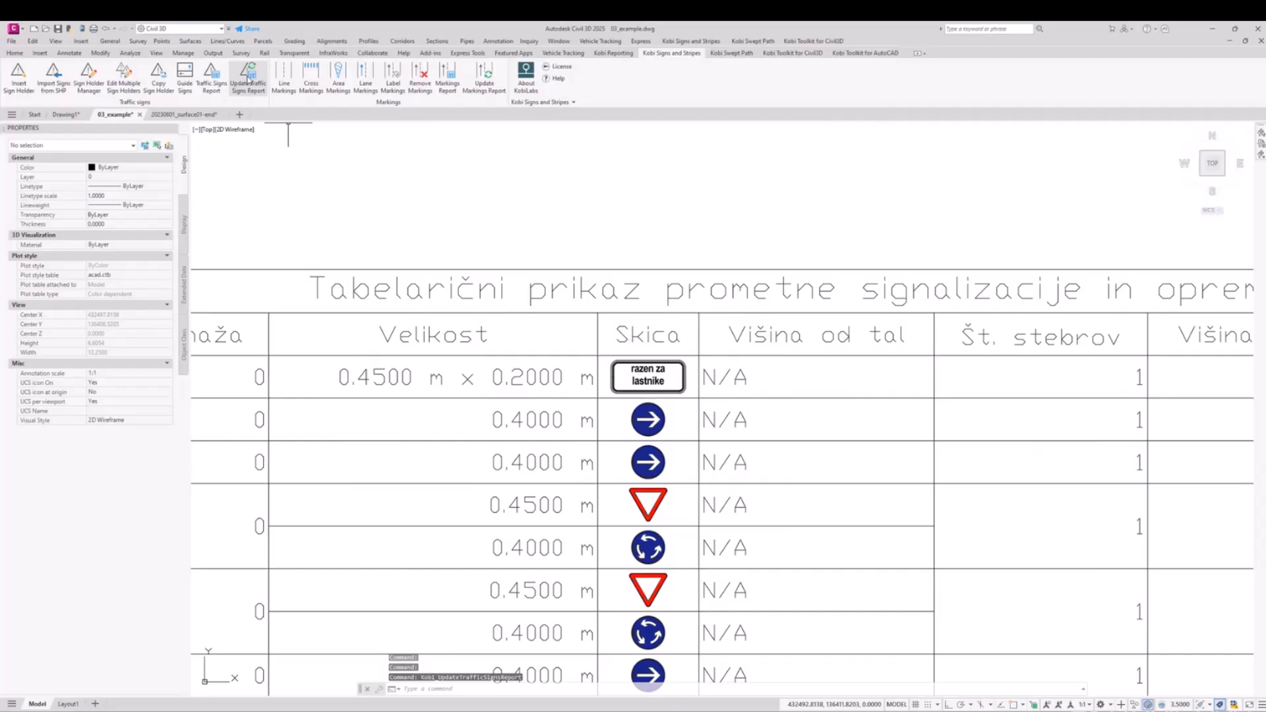
Step: Examine the traffic signs and sign holders placed around the roundabout
scroll(694, 415, "down", 5)
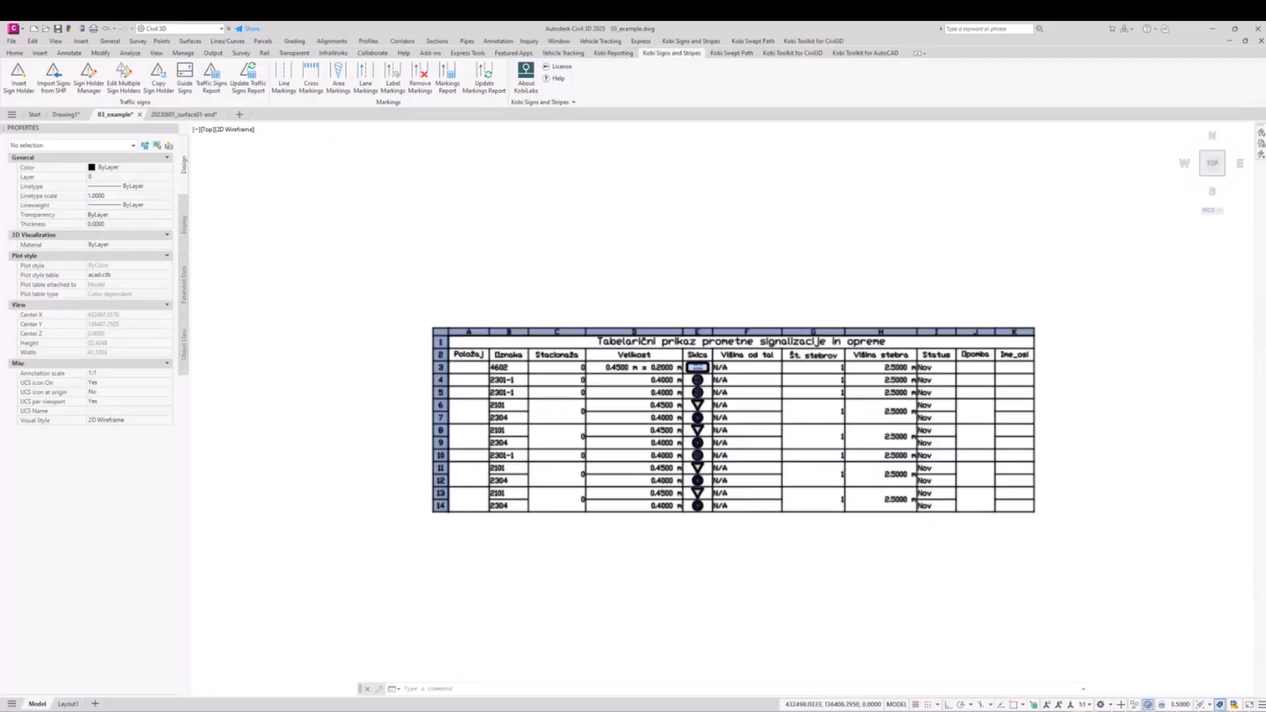
scroll(741, 432, "down", 10)
scroll(575, 435, "up", 6)
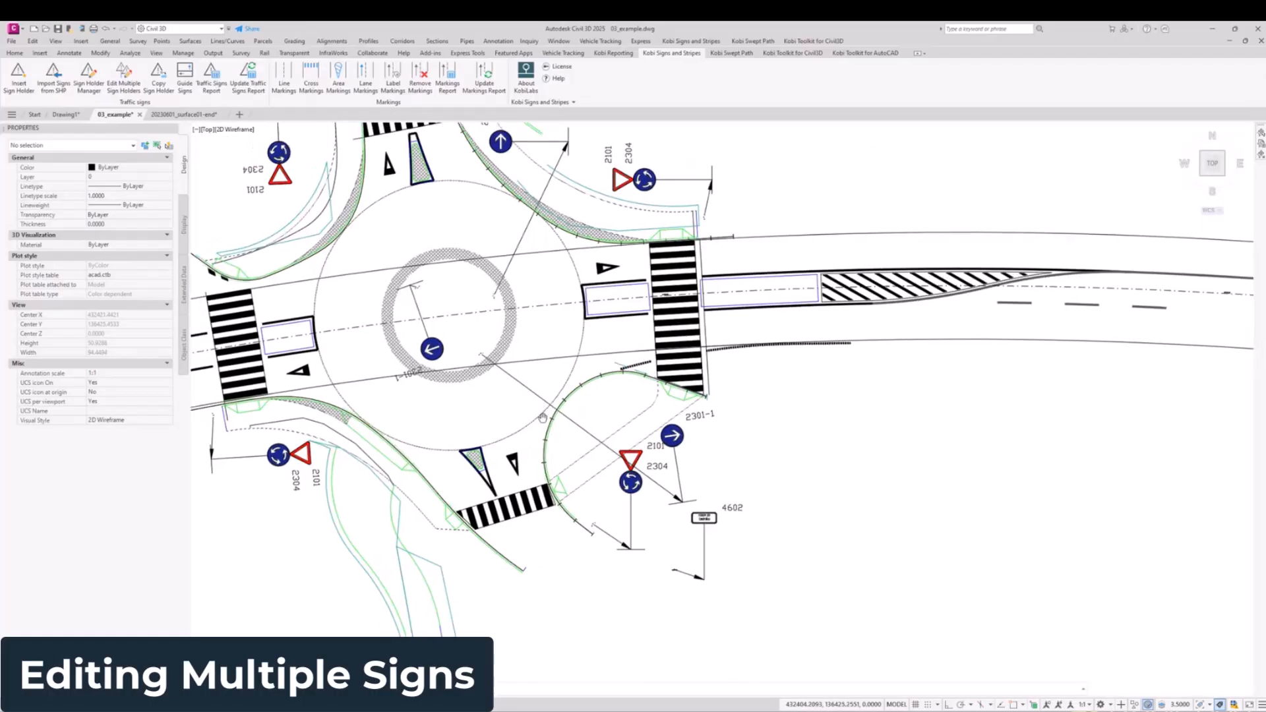
scroll(506, 360, "up", 2)
scroll(506, 359, "down", 1)
middle_click_drag(440, 349, 522, 376)
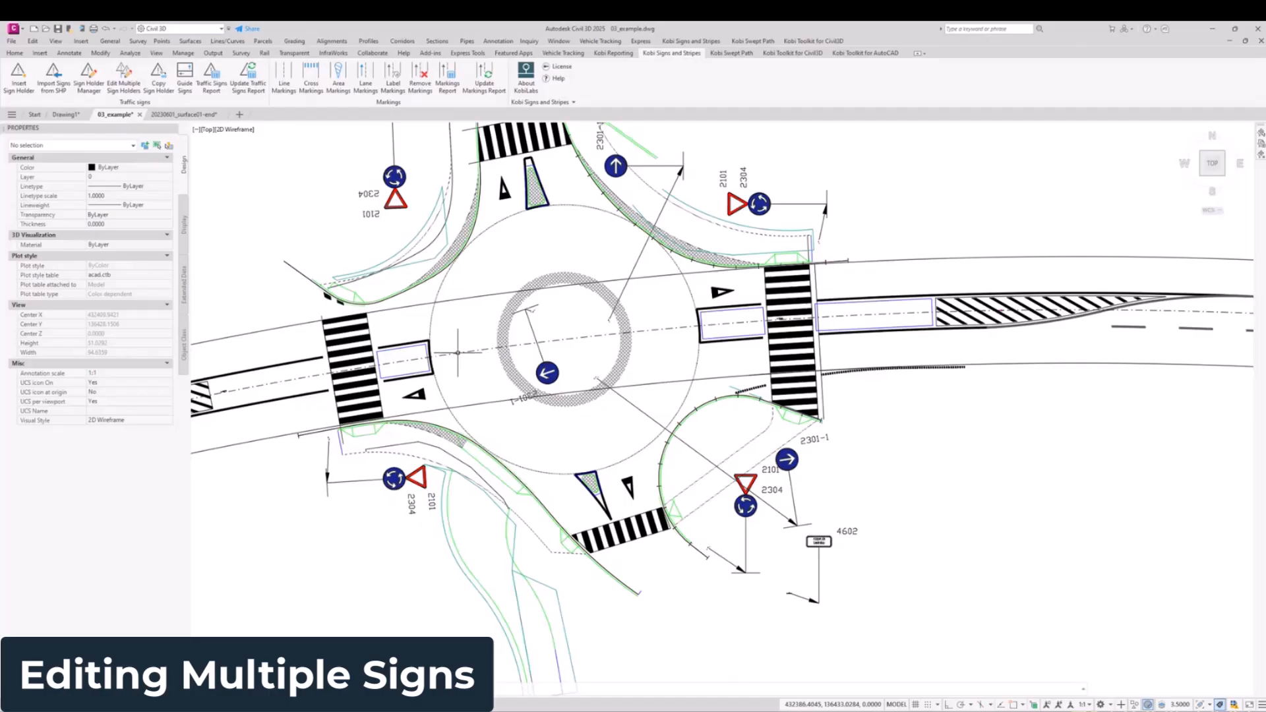
left_click(458, 354)
key("Escape")
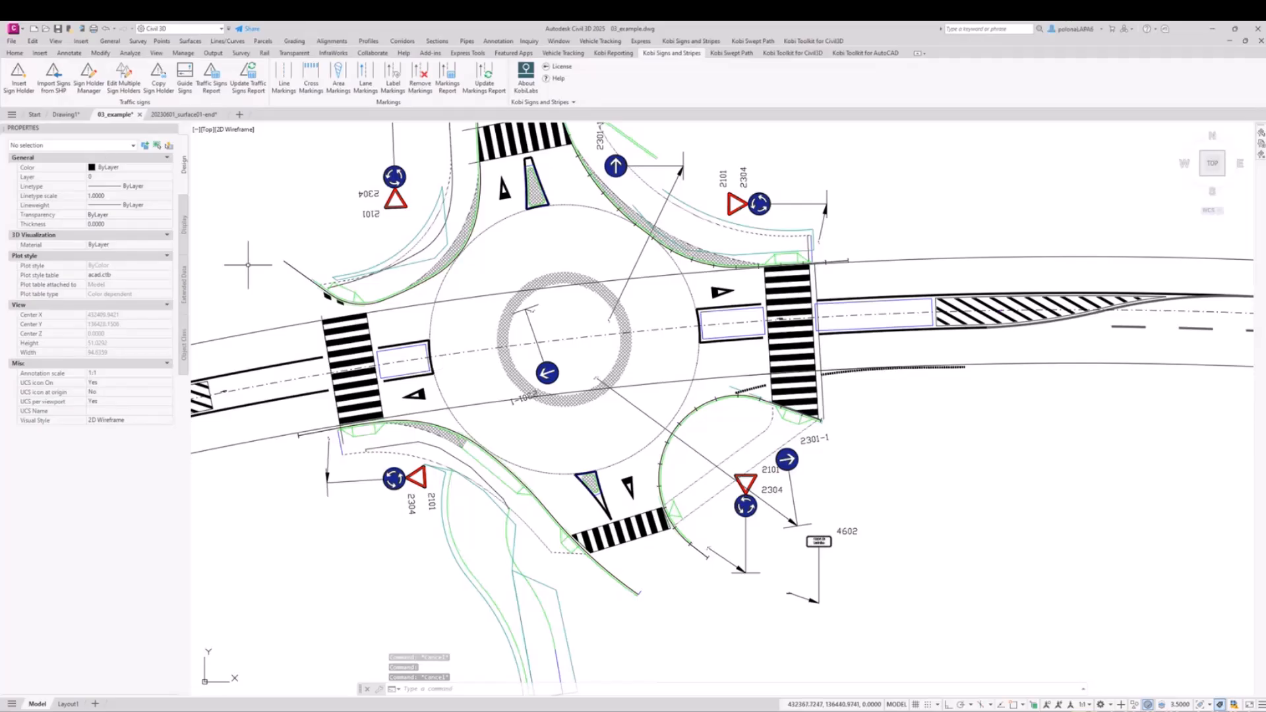
scroll(290, 369, "down", 1)
scroll(607, 527, "up", 1)
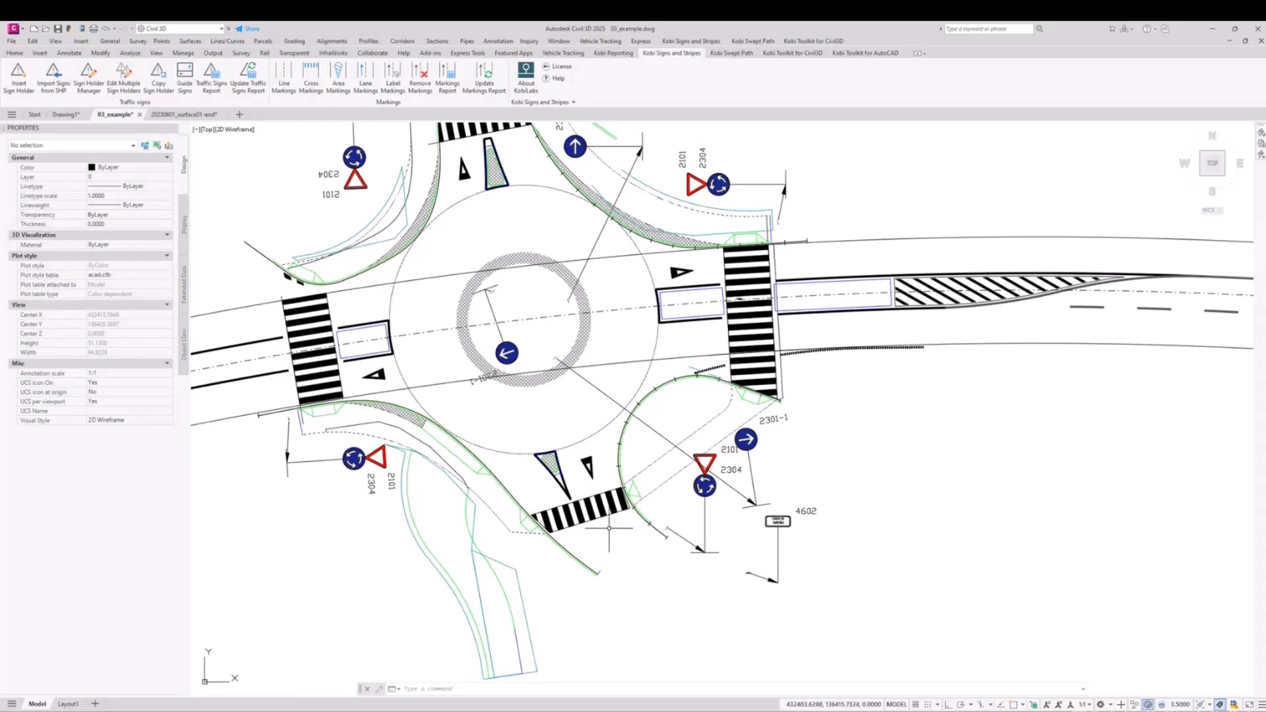
middle_click_drag(585, 433, 577, 457)
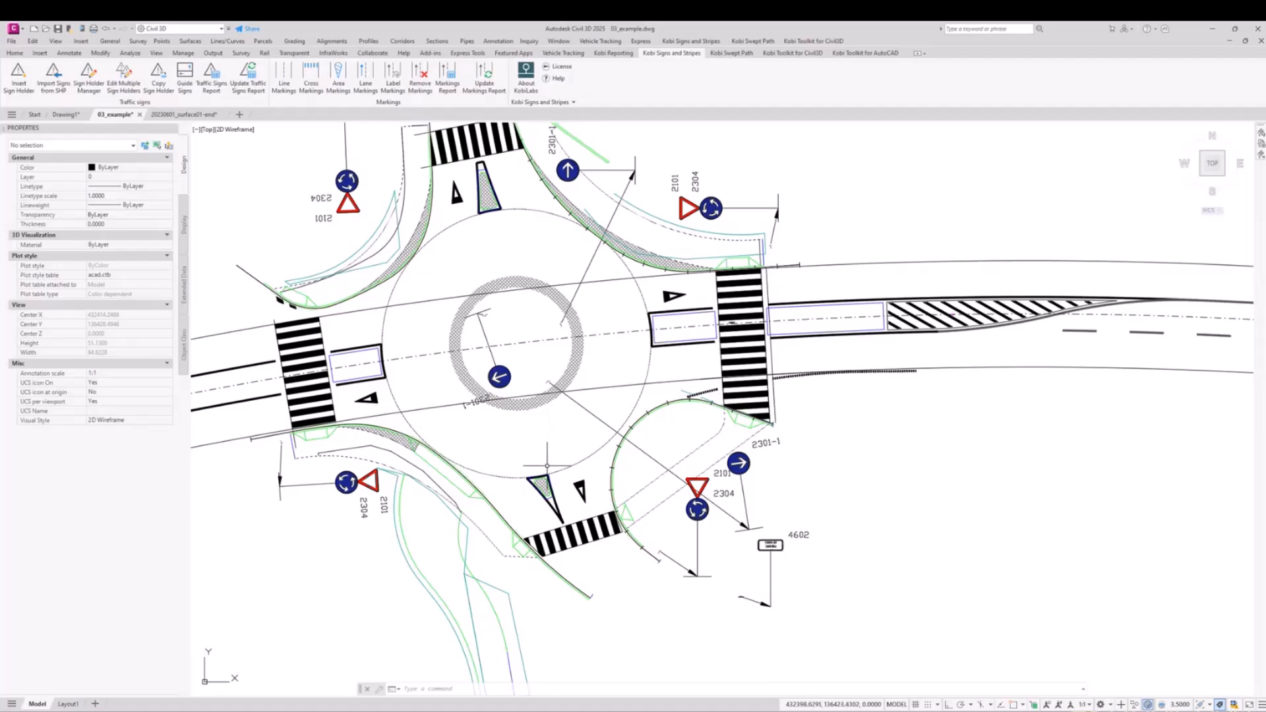
Step: Select the main road alignment running through the roundabout to identify it, and clear the selection
left_click(419, 353)
key("Escape")
left_click(422, 358)
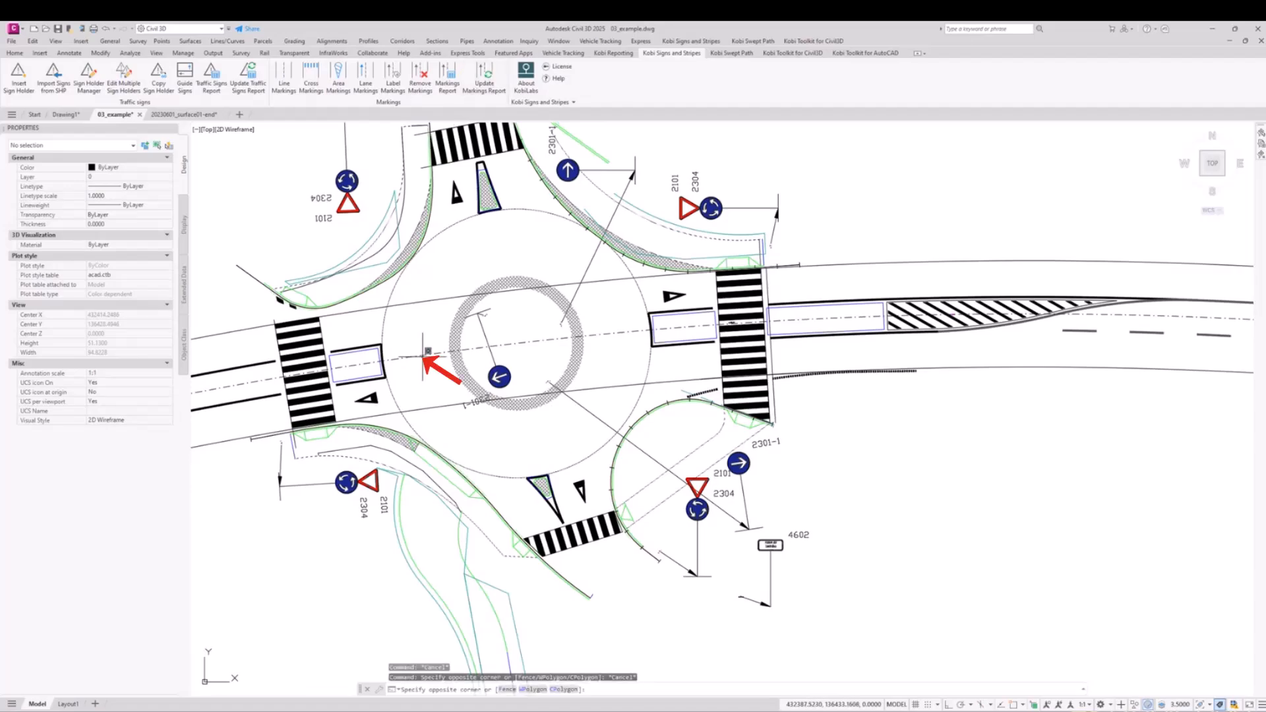
key("Escape")
left_click(426, 354)
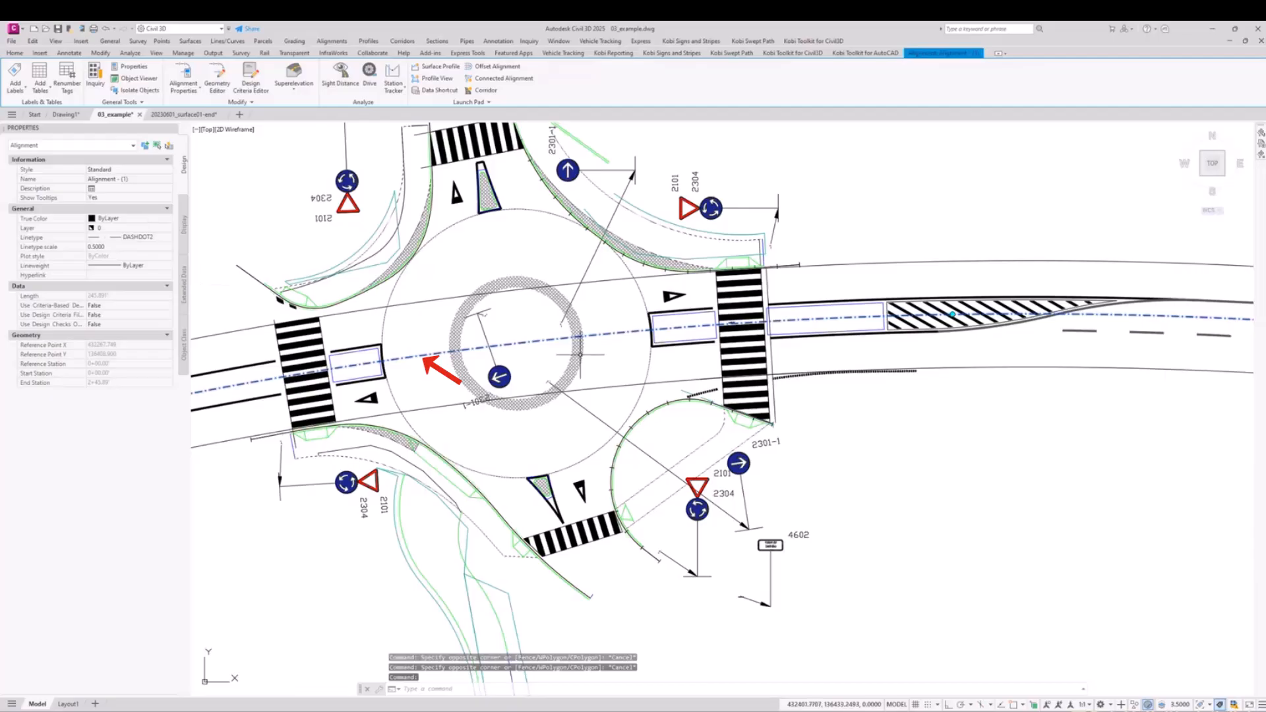
key("Escape")
Step: Assign Alignment - (1) to all sign holders in the drawing using the multiple sign holder edit
scroll(475, 405, "down", 4)
middle_click_drag(475, 404, 467, 380)
scroll(479, 366, "up", 2)
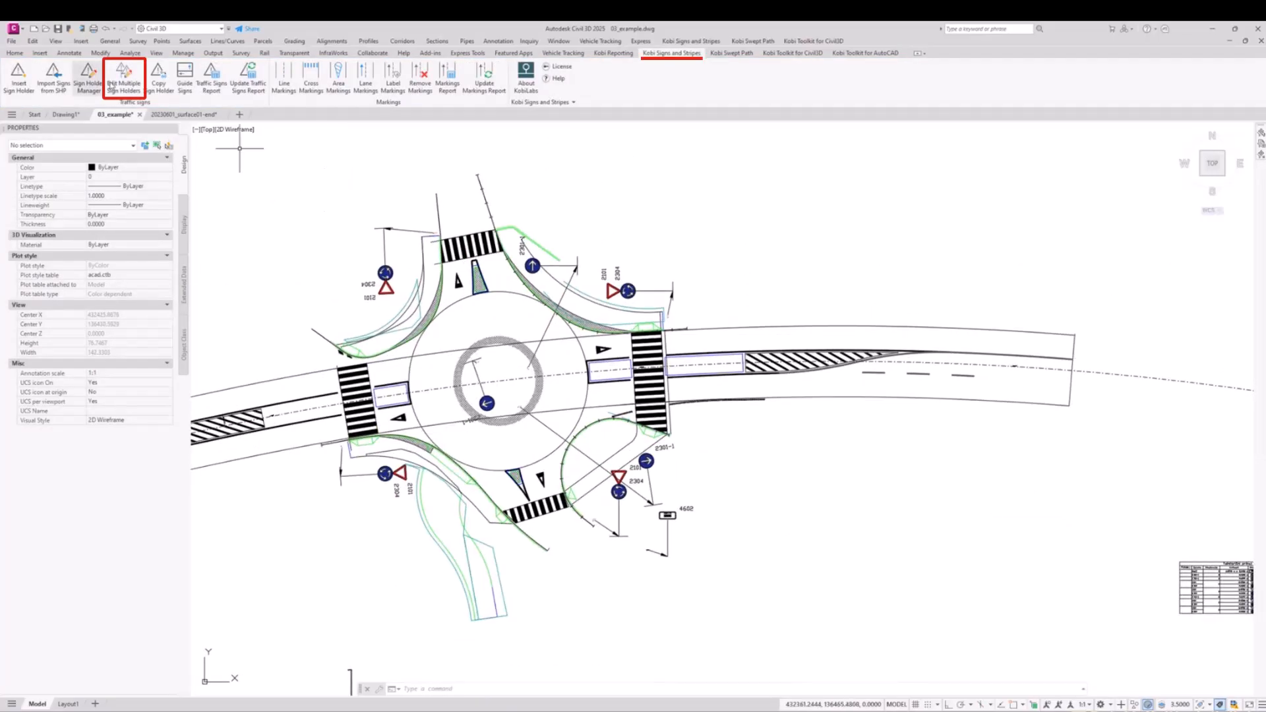
left_click(122, 82)
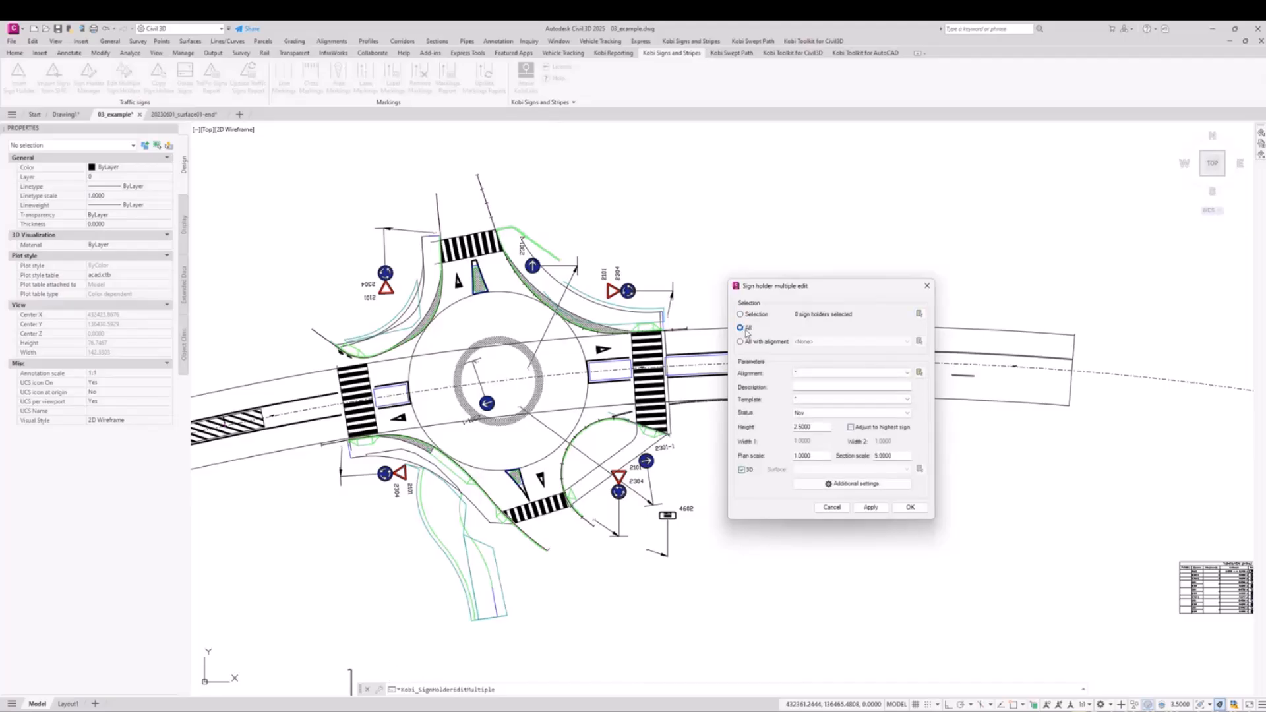
left_click(806, 374)
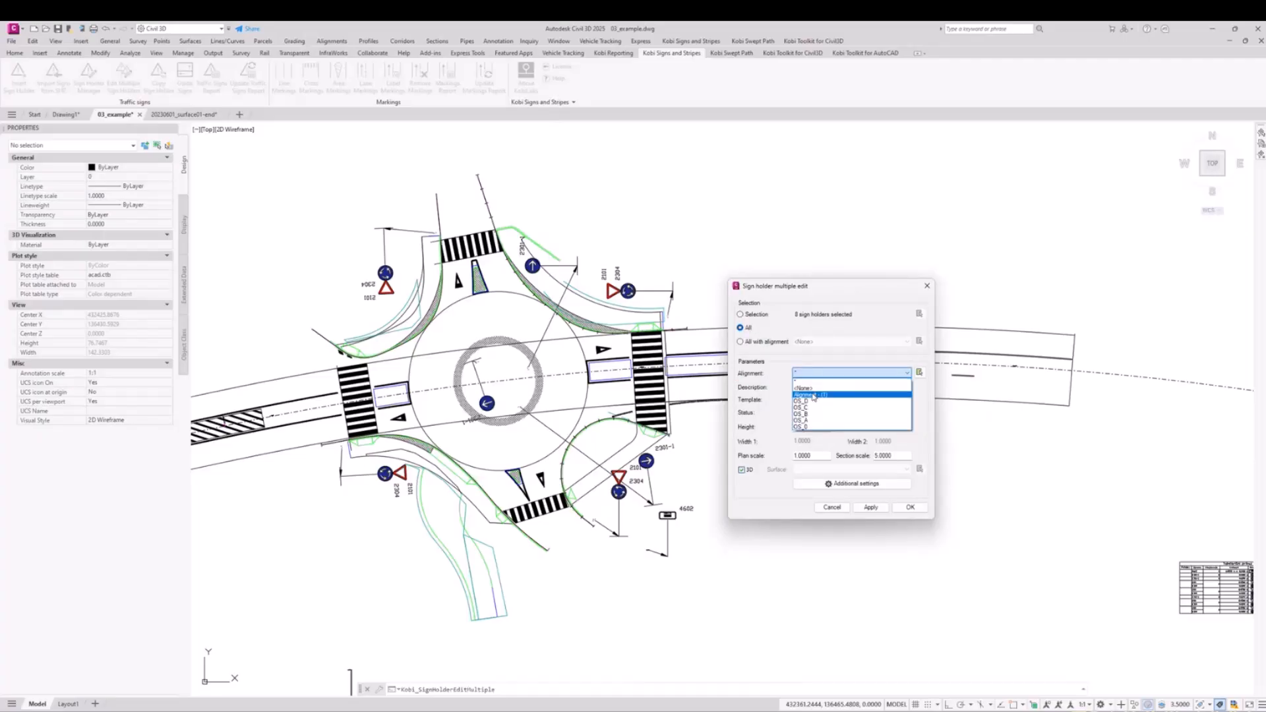
left_click(814, 395)
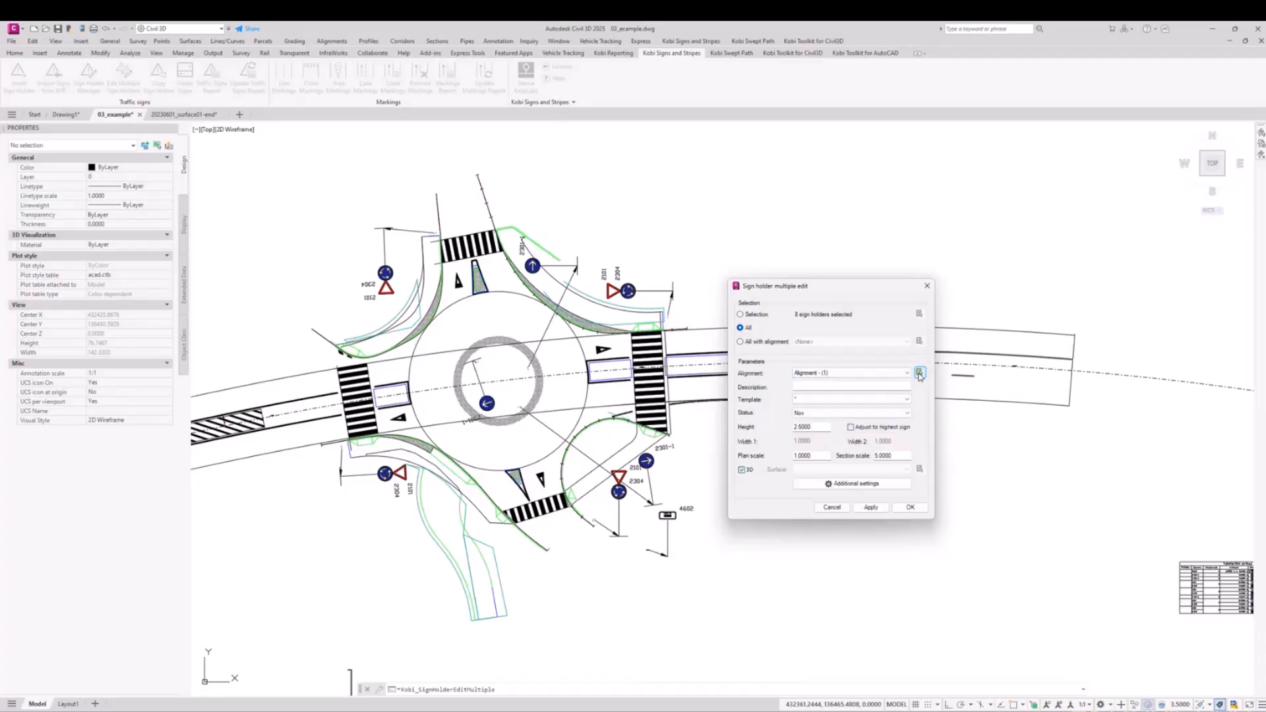
left_click(872, 507)
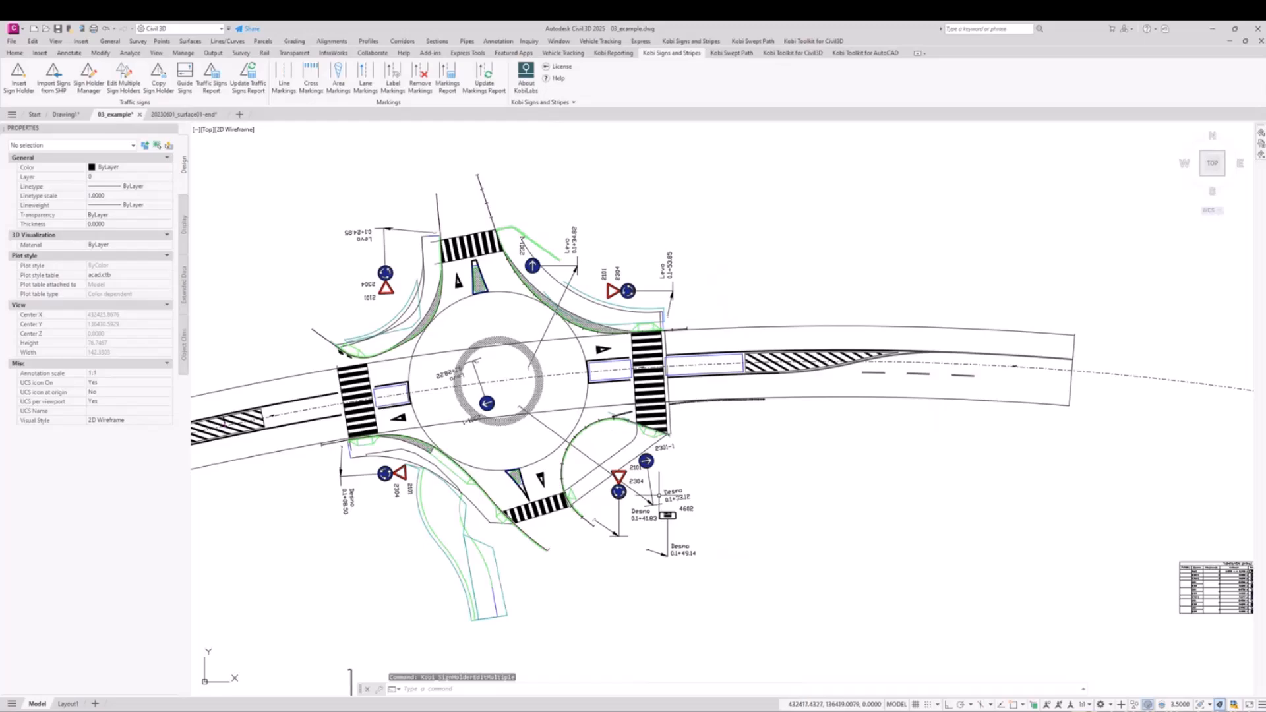
Step: Check the side and station labels beside the sign holders around the roundabout
scroll(636, 512, "up", 6)
scroll(547, 501, "down", 3)
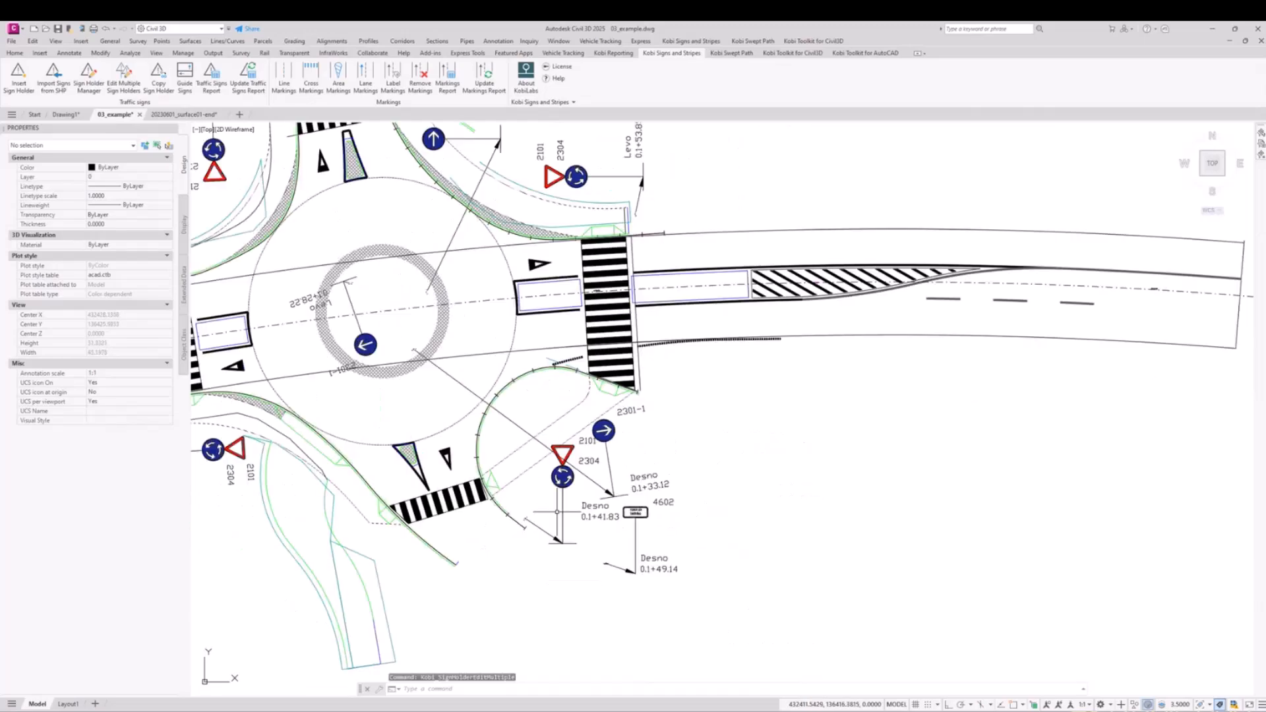
scroll(557, 511, "up", 3)
scroll(584, 475, "down", 8)
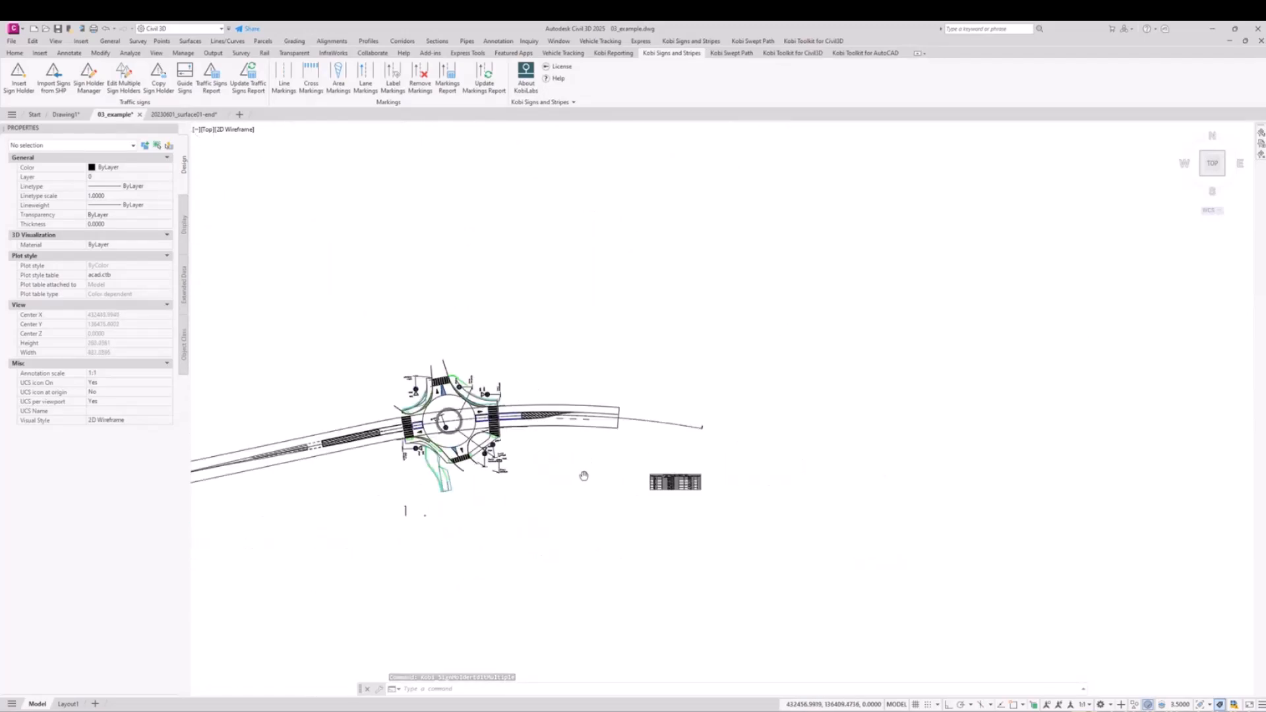
Step: Update the traffic signs report table in the drawing and examine its position, station and alignment columns
scroll(664, 477, "up", 8)
scroll(723, 493, "up", 2)
middle_click_drag(723, 492, 554, 345)
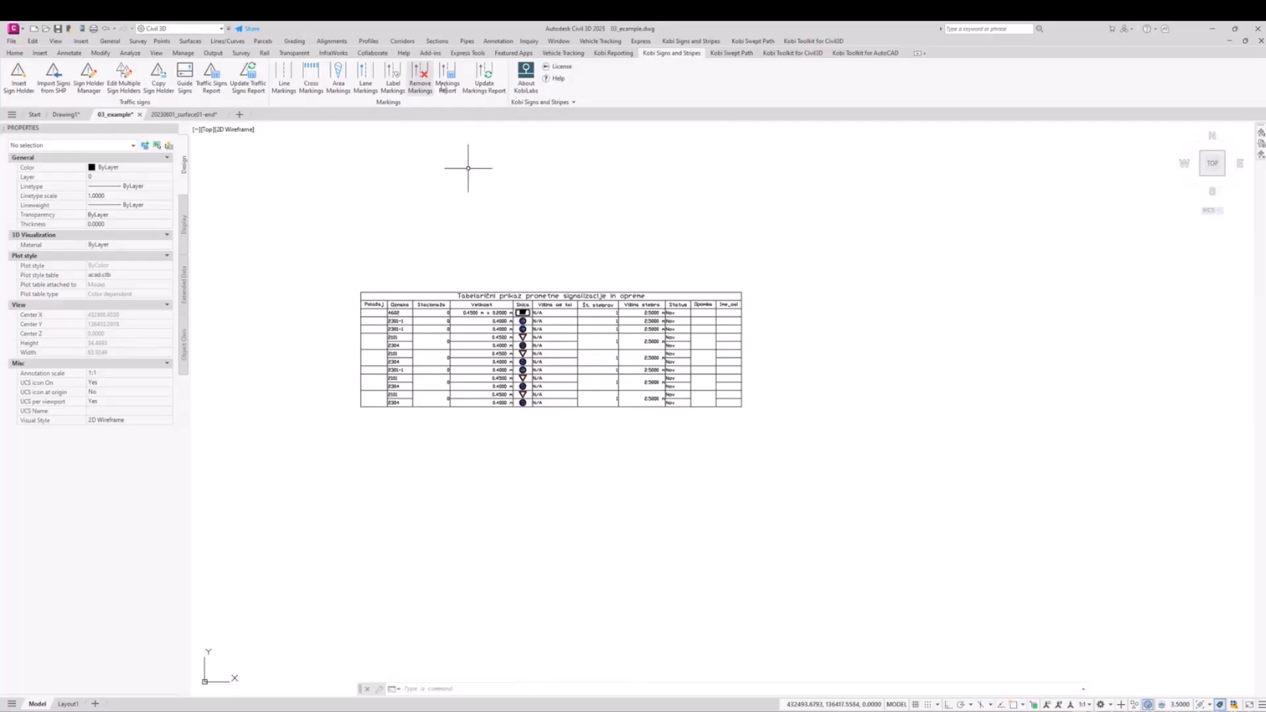
left_click(251, 81)
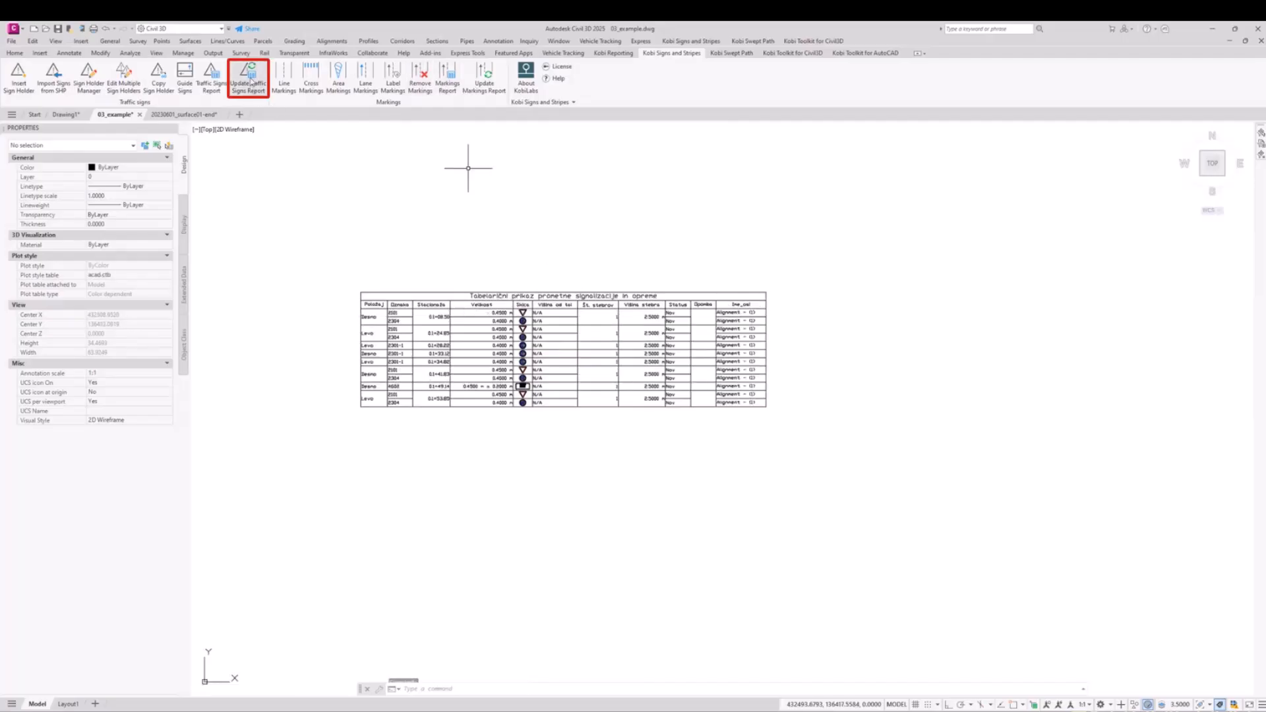
scroll(624, 337, "up", 2)
middle_click_drag(721, 354, 798, 386)
scroll(853, 351, "up", 3)
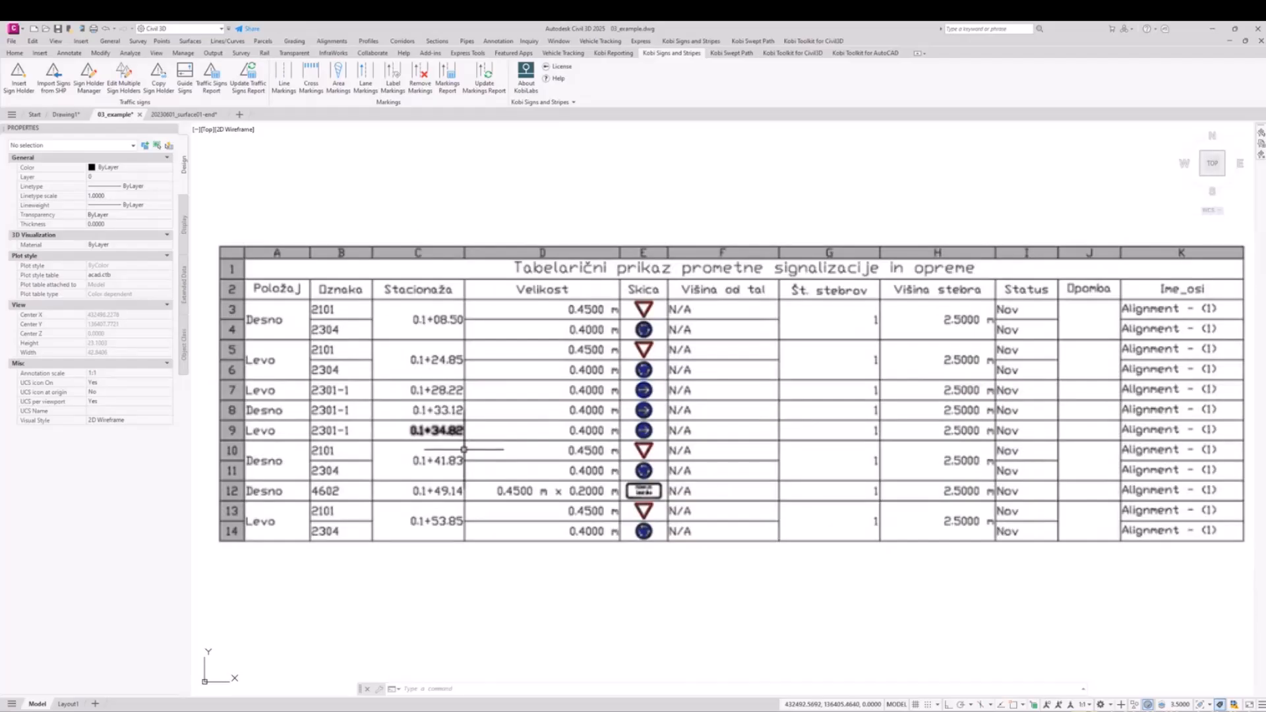
Step: Draw a polyline arc through three points, from the south road entry across the crosswalk to beside the splitter island
scroll(719, 449, "down", 5)
middle_click_drag(573, 455, 737, 462)
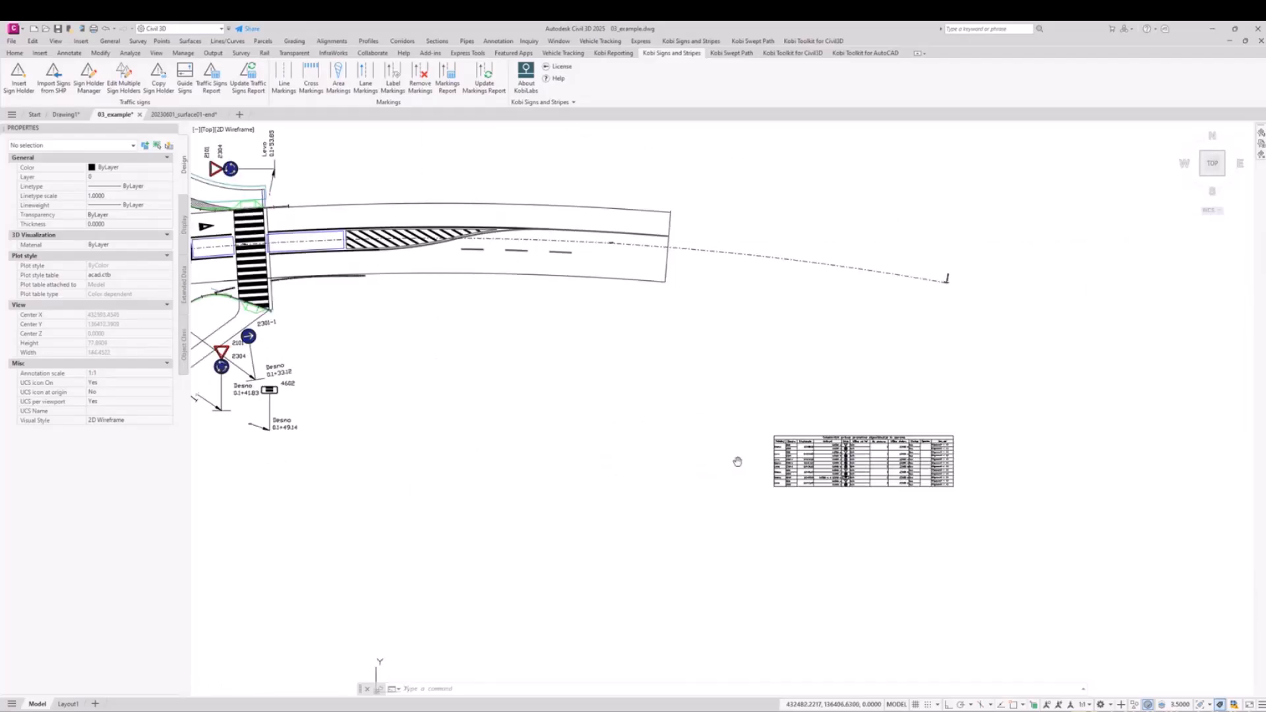
scroll(737, 462, "down", 4)
middle_click_drag(574, 455, 605, 445)
scroll(510, 390, "up", 6)
mouse_move(510, 387)
middle_mouse_down()
mouse_move(497, 382)
mouse_move(534, 445)
middle_mouse_up()
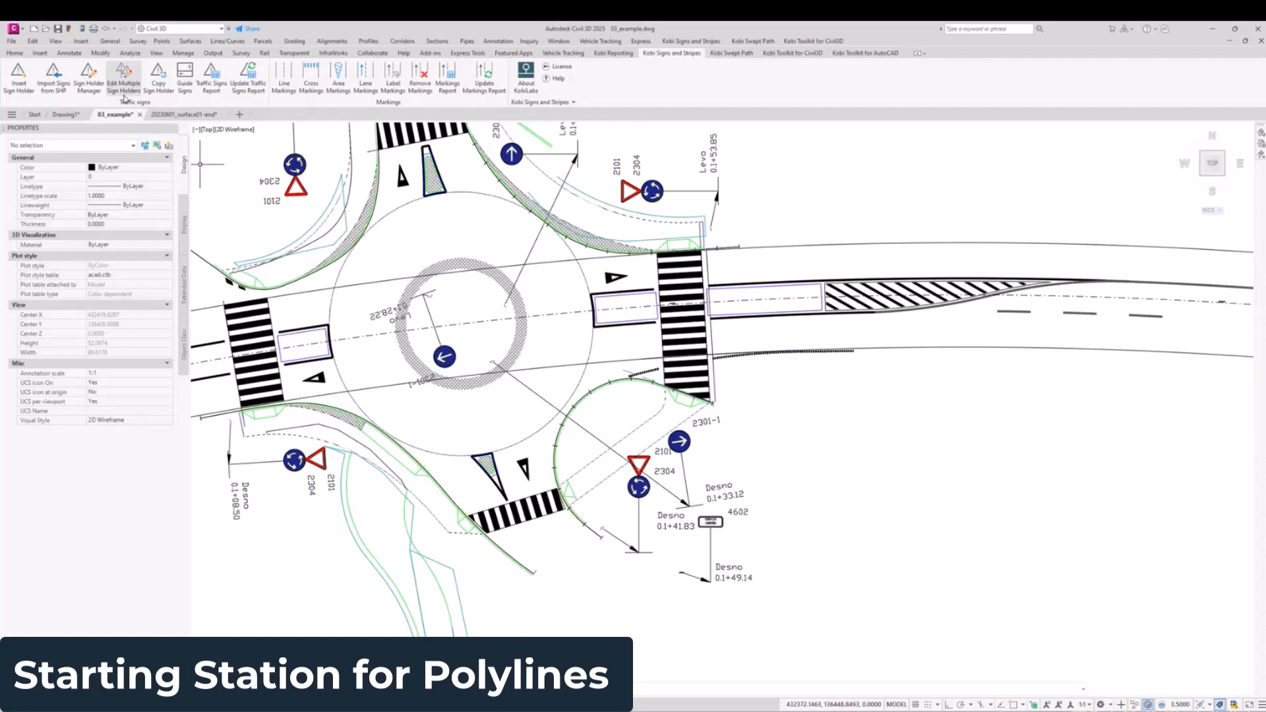
scroll(518, 689, "up", 2)
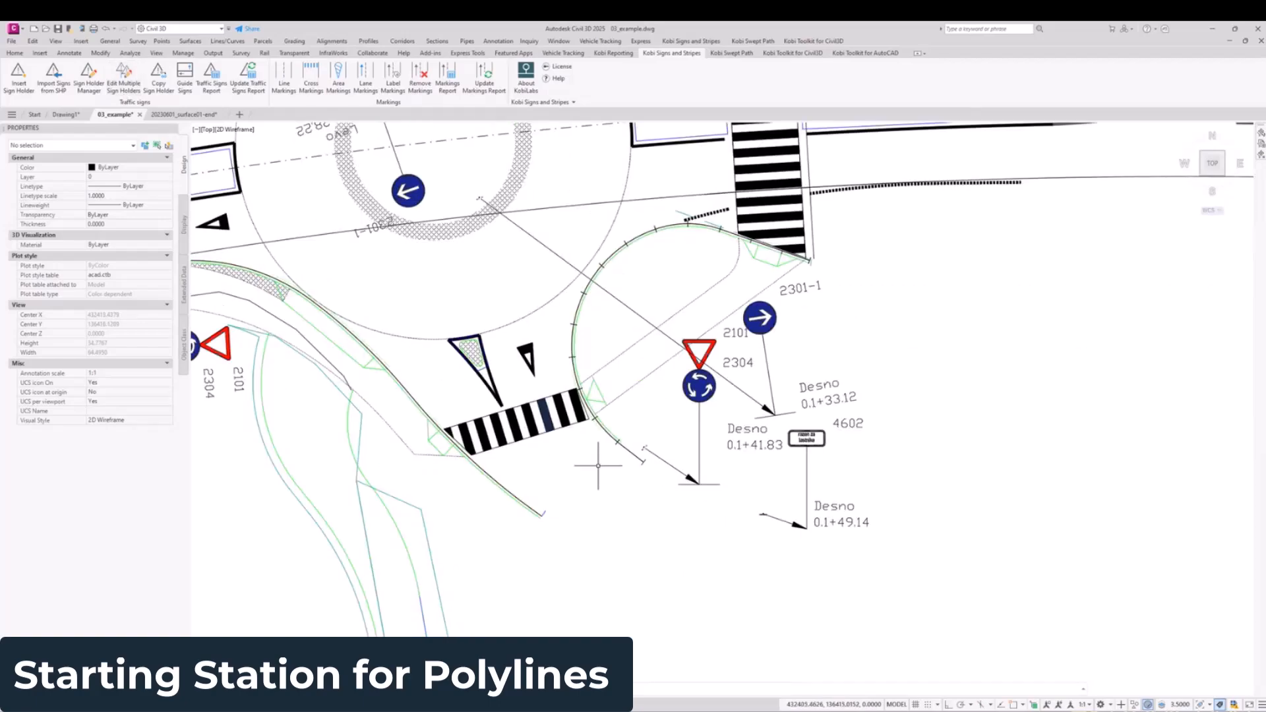
mouse_move(598, 465)
middle_mouse_down()
mouse_move(623, 480)
mouse_move(613, 500)
middle_mouse_up()
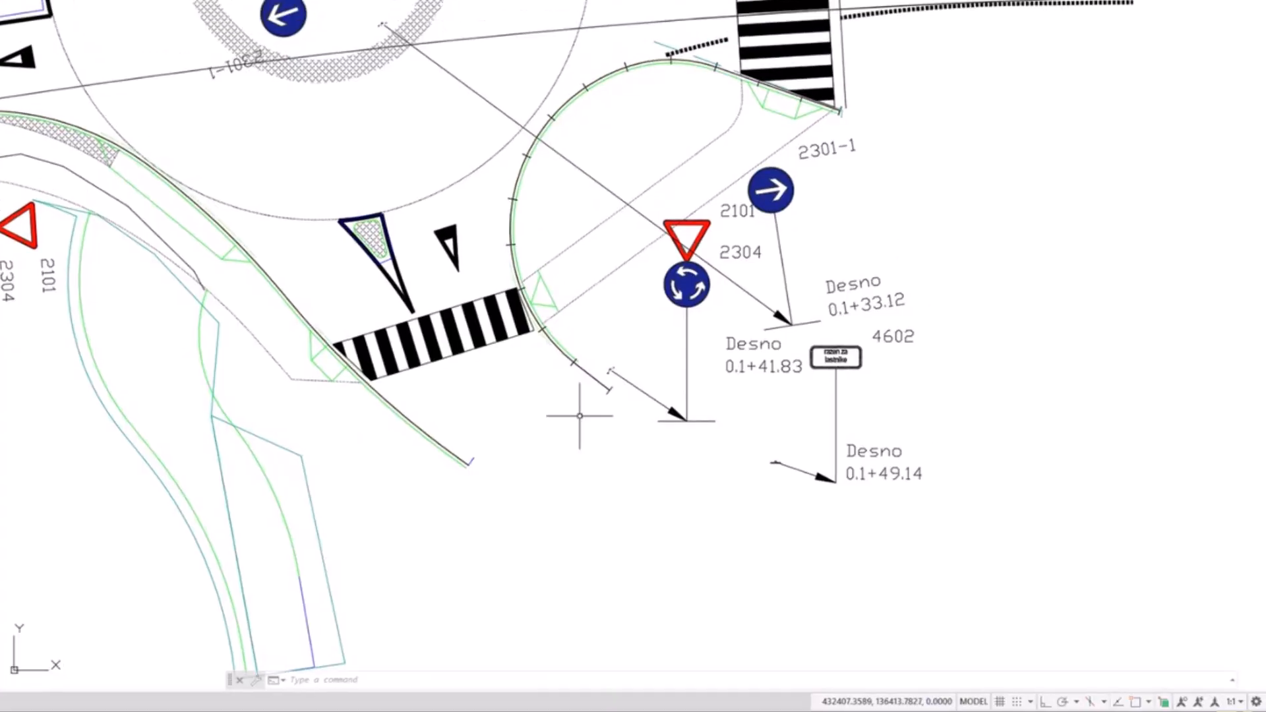
type("pl")
key("Return")
left_click(564, 438)
type("a")
key("Return")
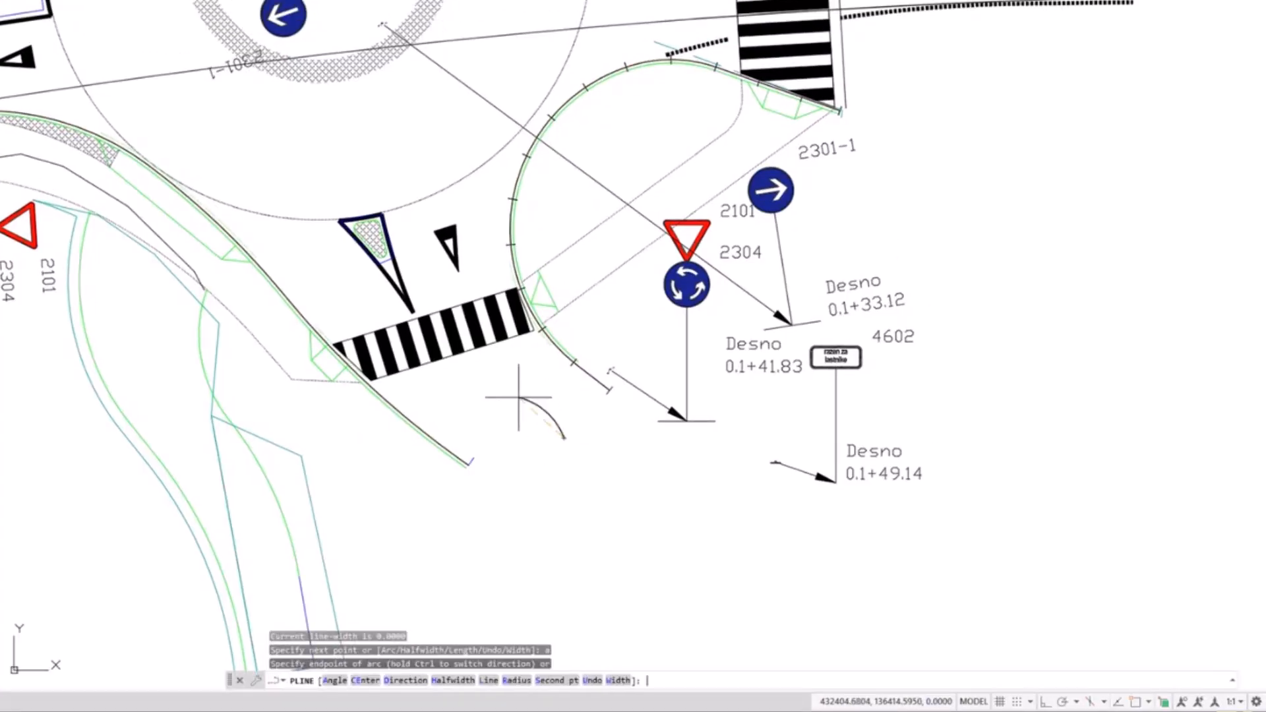
type("s")
key("Return")
left_click(518, 395)
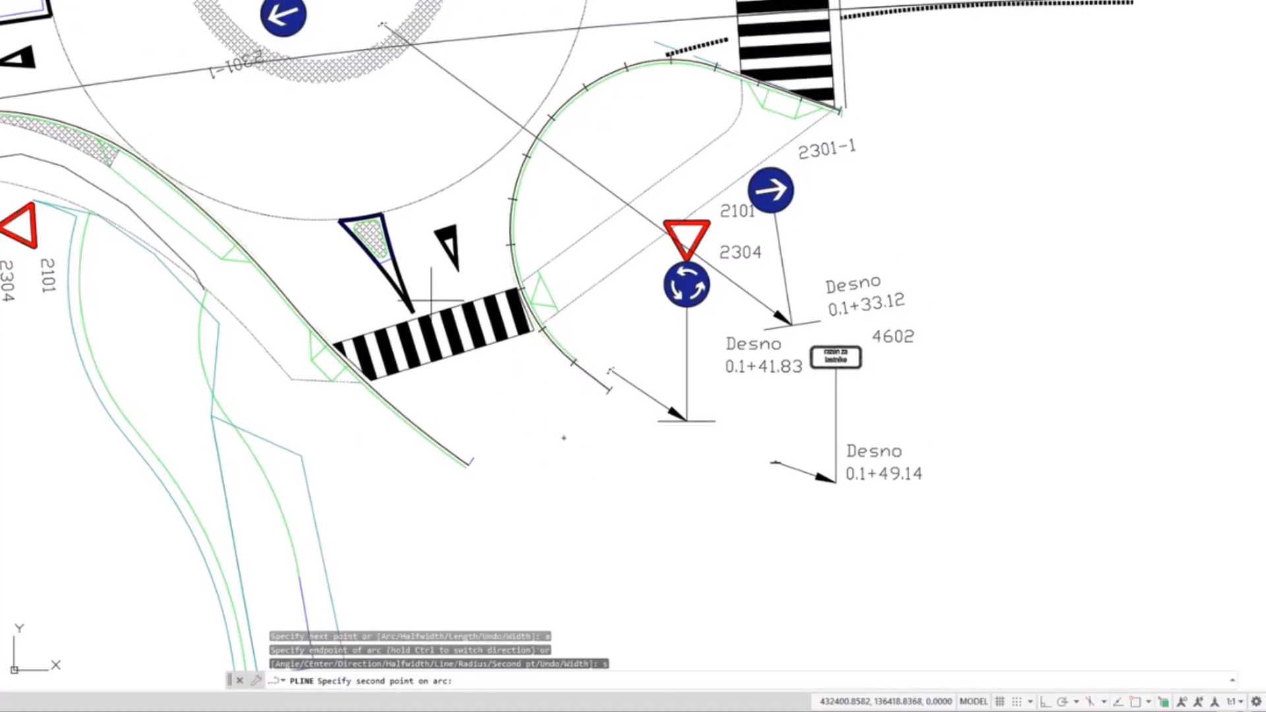
left_click(390, 212)
key("Escape")
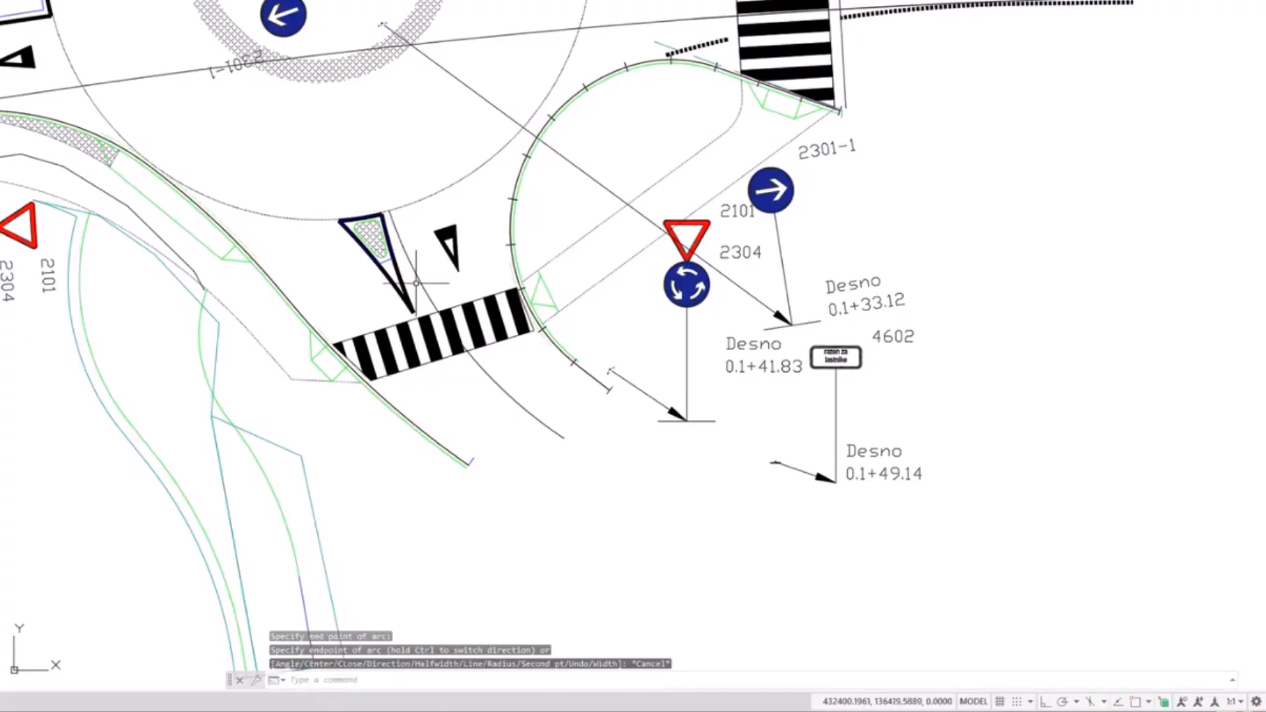
Step: Select the polyline crossing the south crosswalk to inspect it, and clear the selection
left_click(425, 282)
scroll(565, 437, "up", 3)
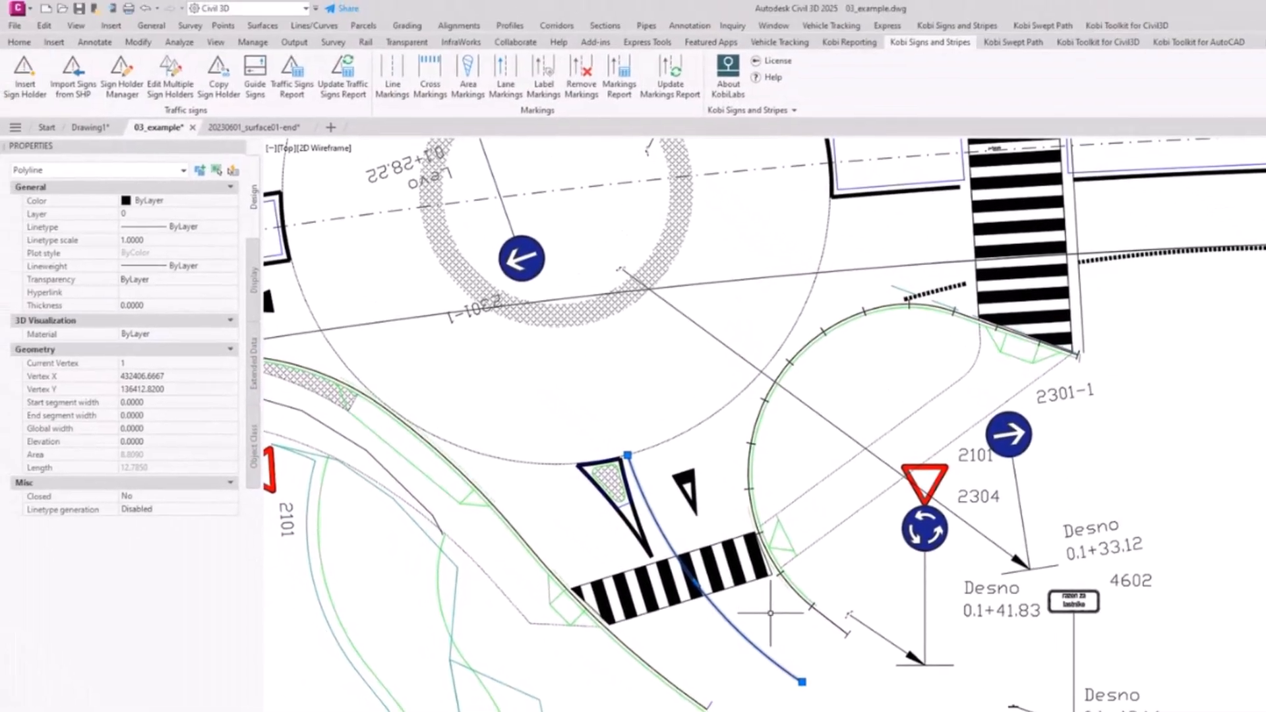
key("Escape")
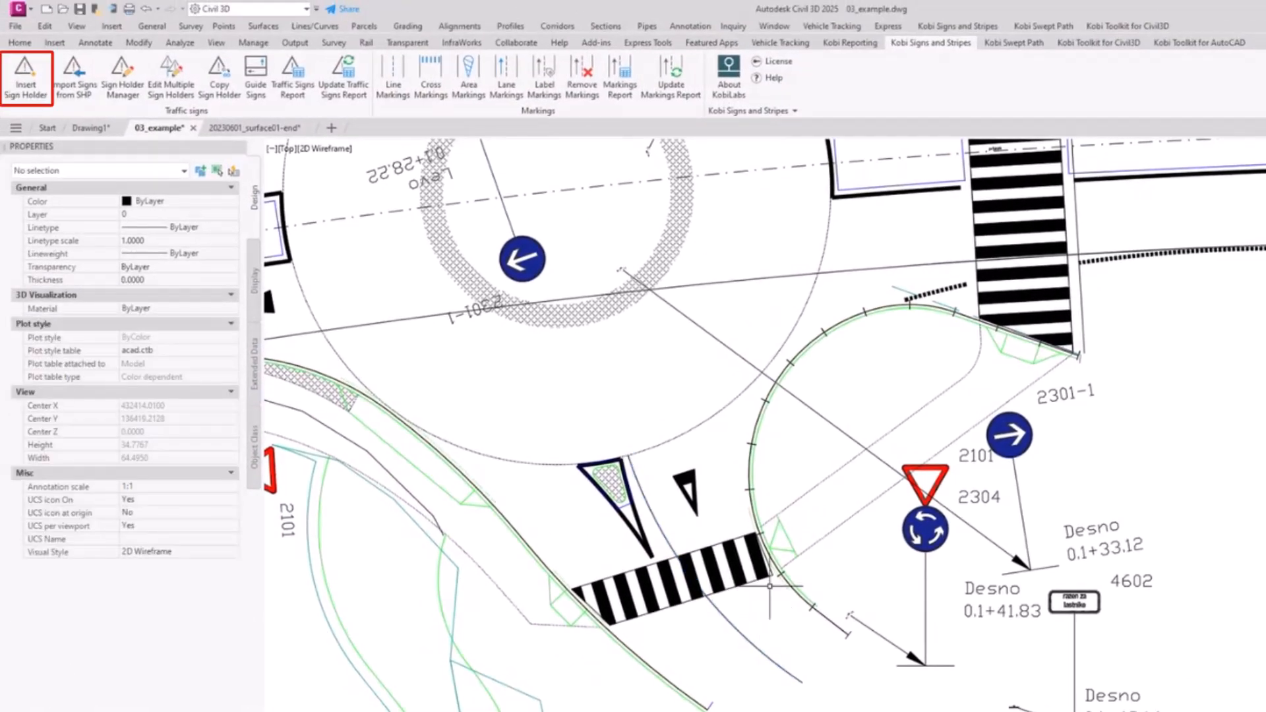
Step: Start a new sign holder with STOP sign 2102 from the group 2000 - znaki za izrecne odredbe
left_click(25, 78)
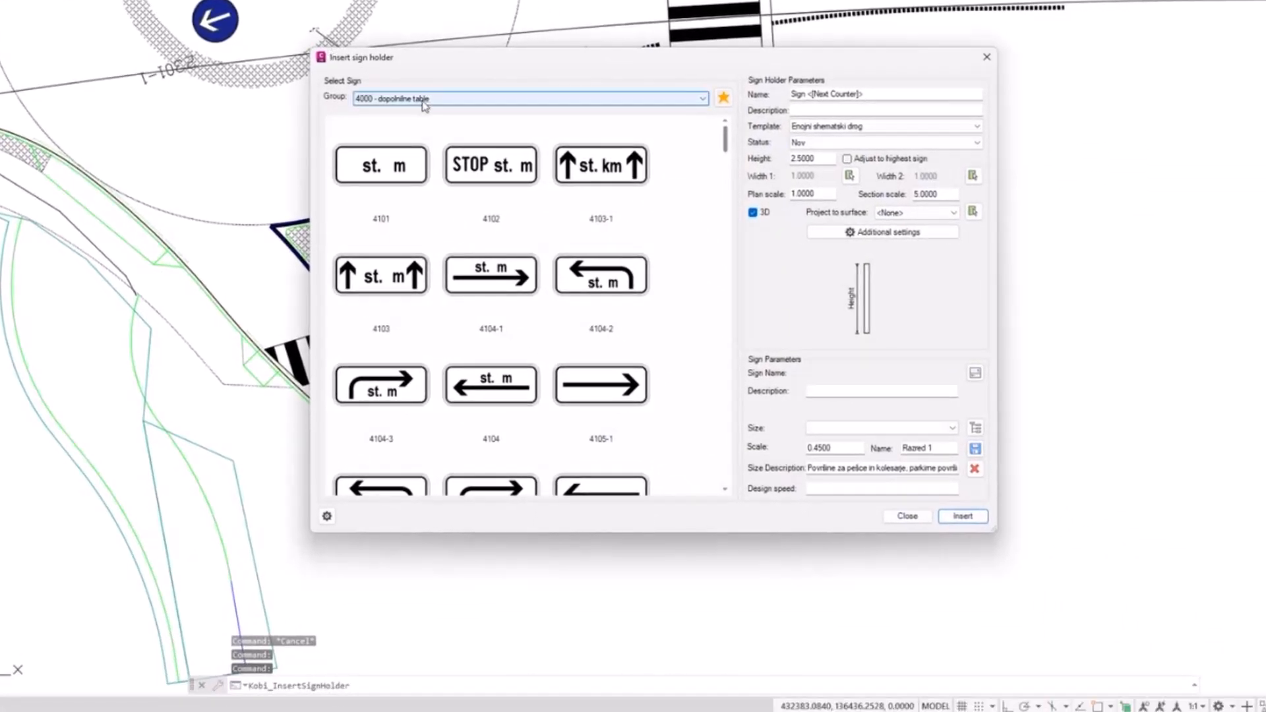
left_click(424, 104)
left_click(422, 127)
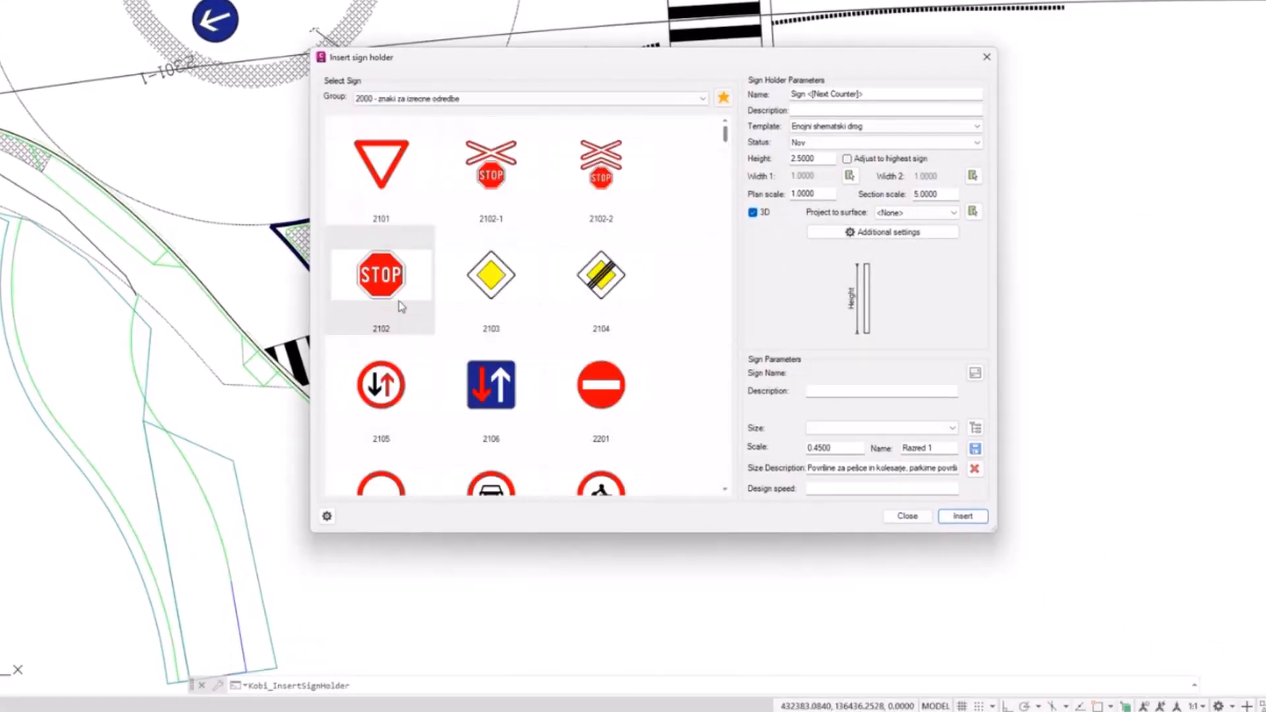
left_click(394, 280)
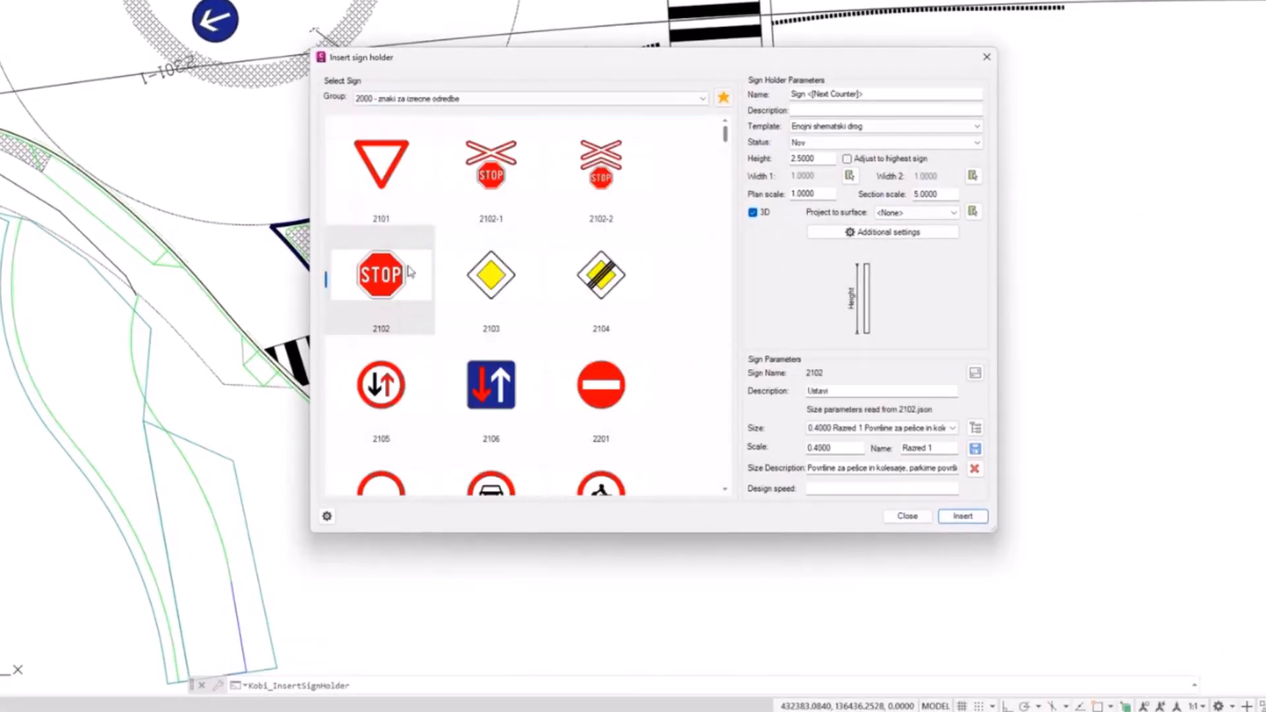
left_click(972, 520)
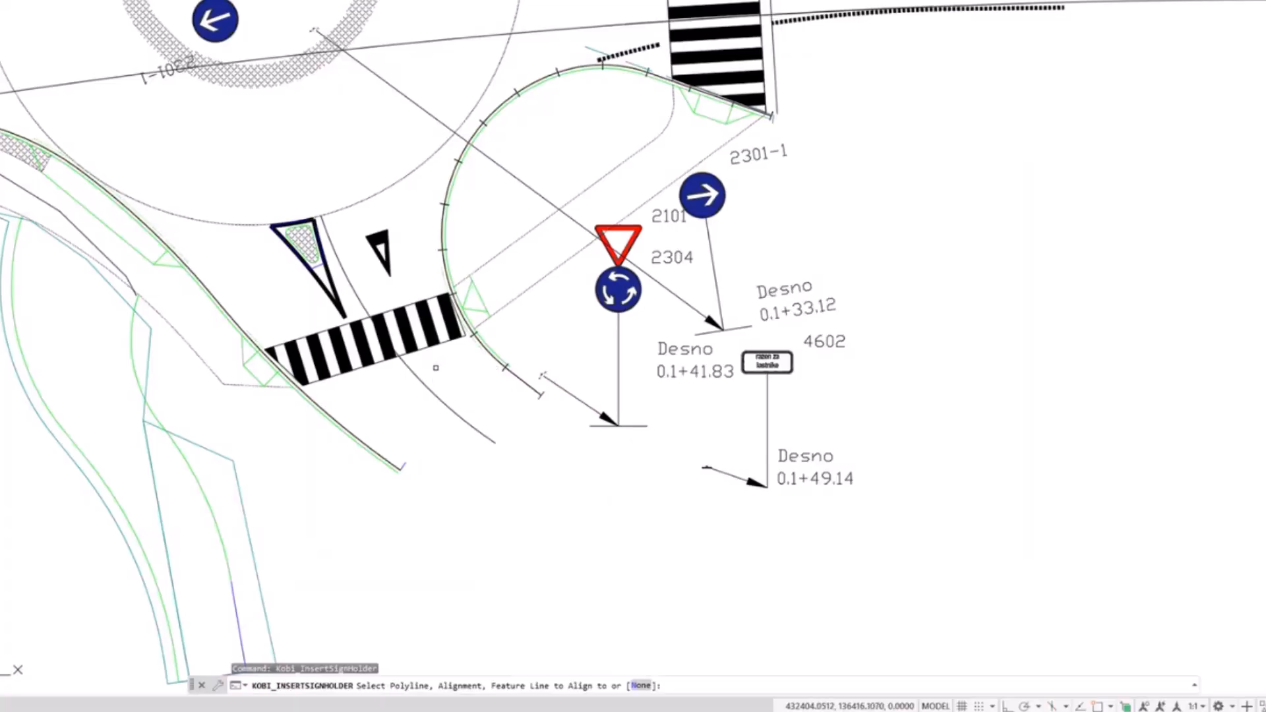
Step: Align the sign holder to the polyline across the south crosswalk, with a starting station of 500
scroll(424, 376, "up", 2)
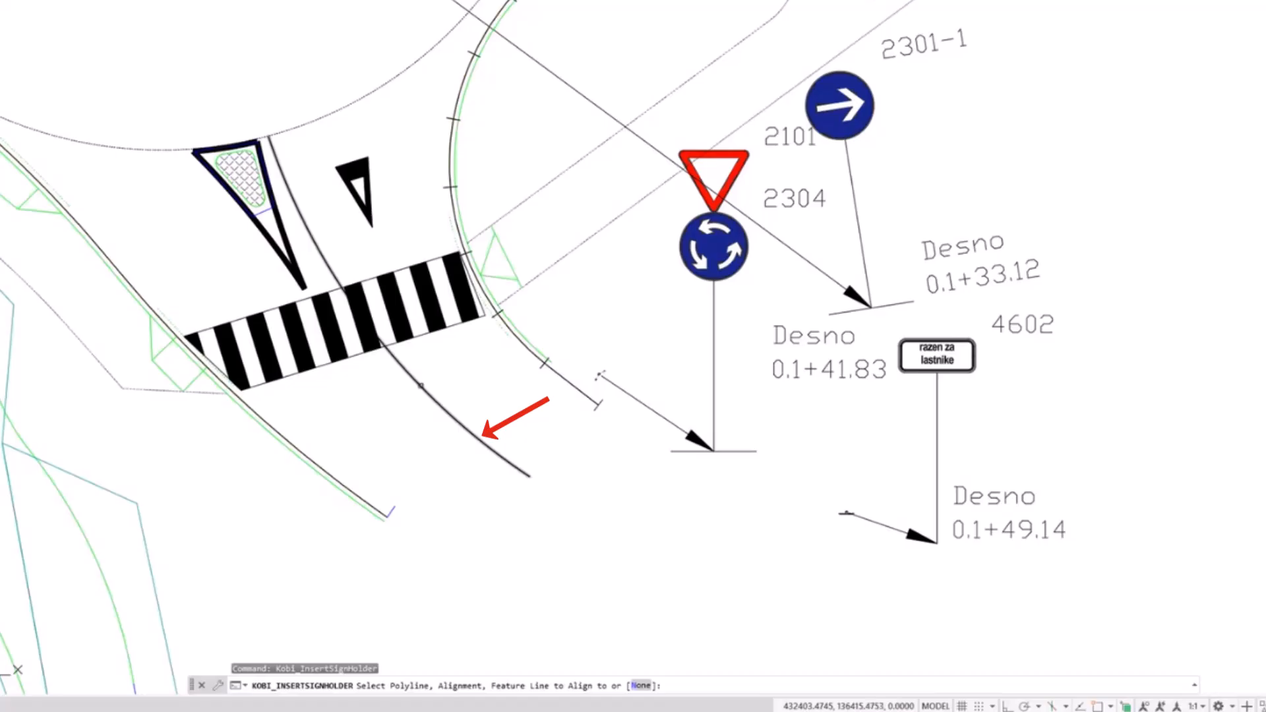
left_click(421, 386)
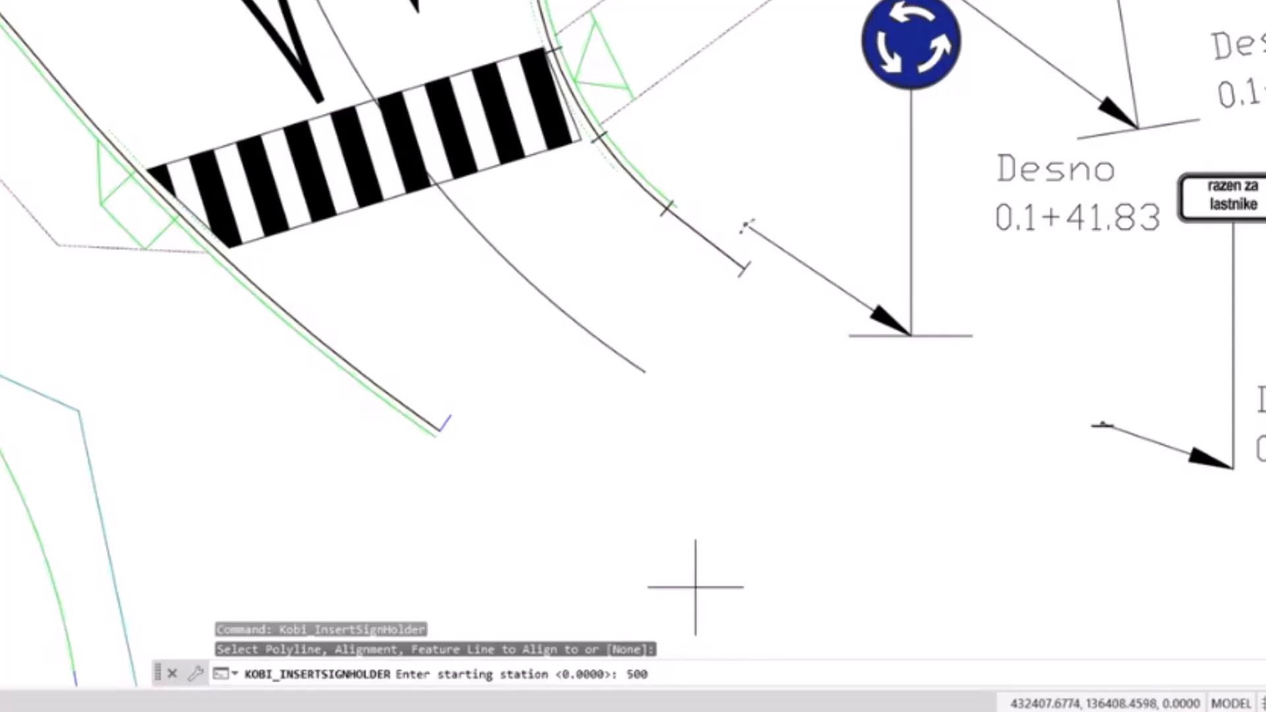
key("Return")
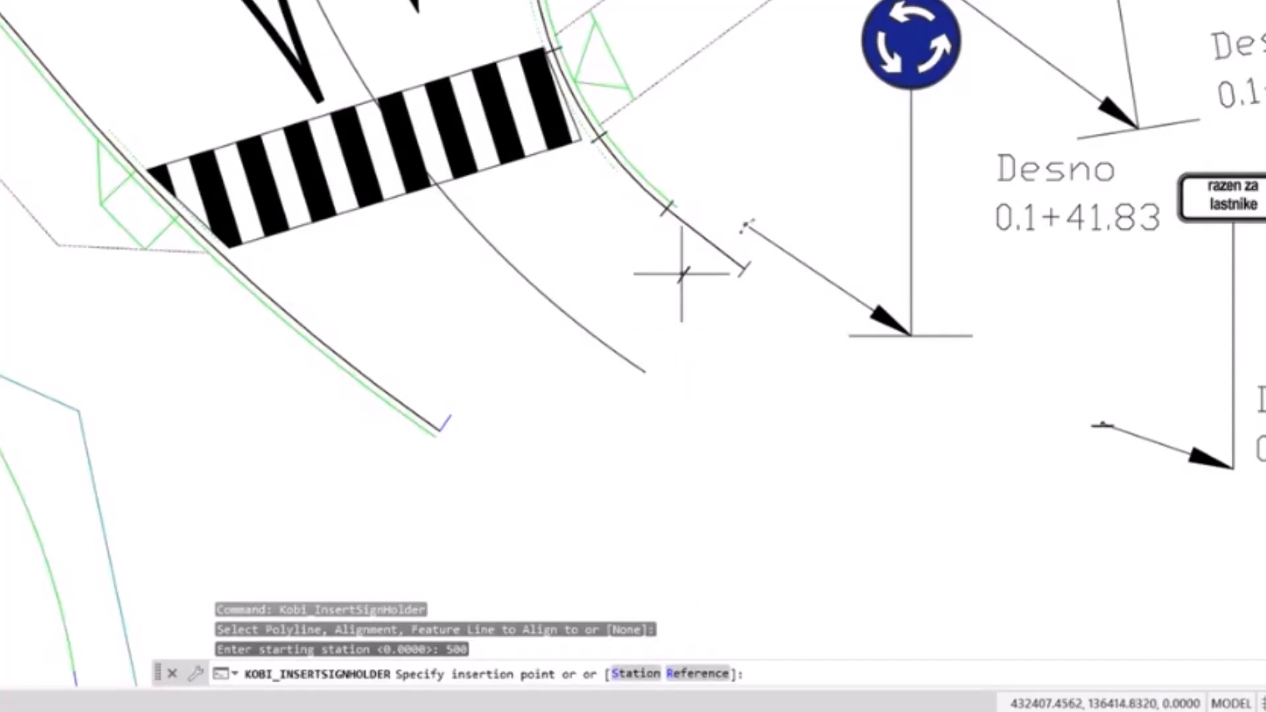
Step: Place the STOP sign holder beside the south road entry, setting its rotation and the position of its sign and label
scroll(683, 163, "up", 2)
left_click(702, 139)
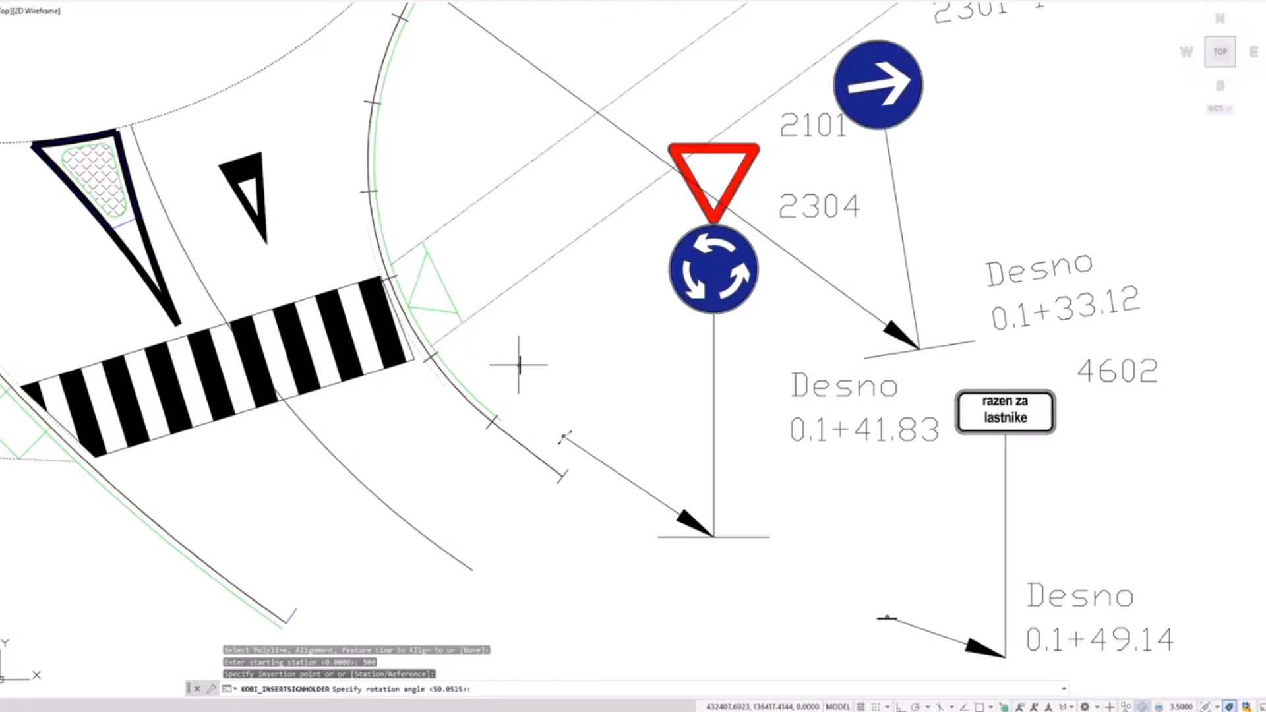
left_click(569, 332)
left_click(583, 399)
left_click(635, 357)
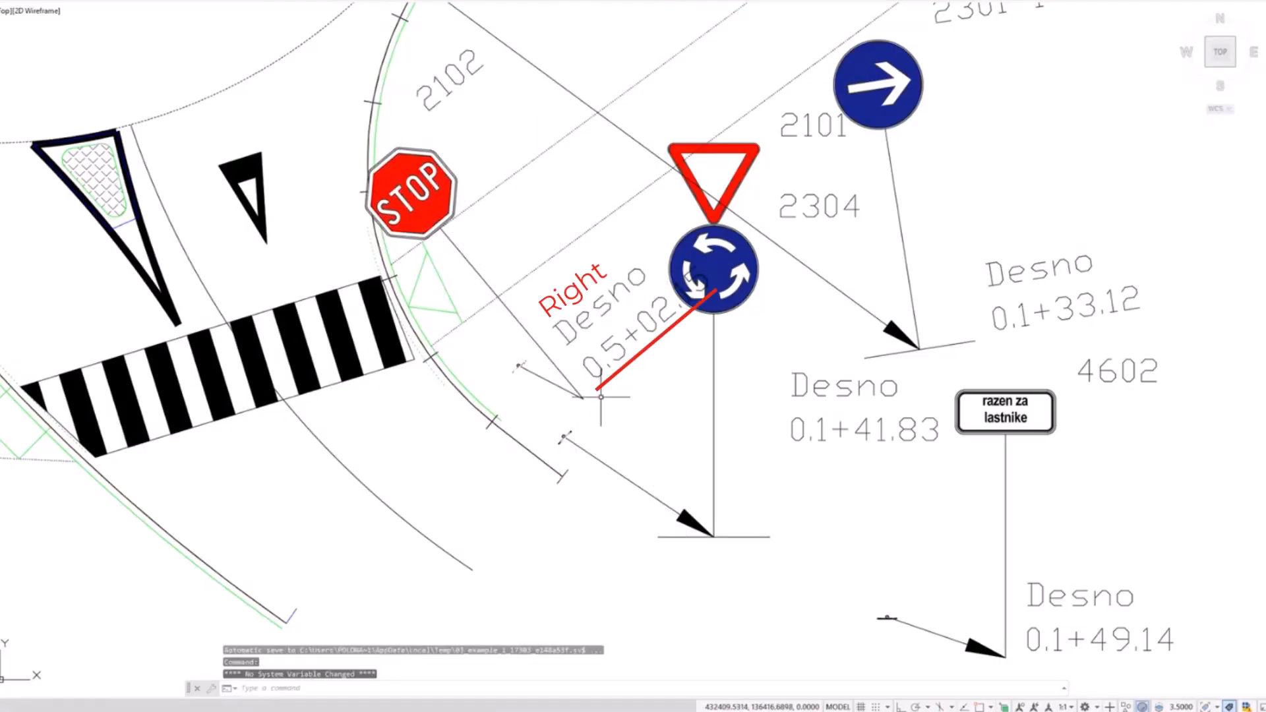
Step: Start another sign holder with STOP sign 2102 for the road west of the roundabout
scroll(474, 304, "down", 1)
scroll(456, 439, "down", 2)
mouse_move(378, 264)
middle_mouse_down()
mouse_move(489, 351)
mouse_move(507, 348)
middle_mouse_up()
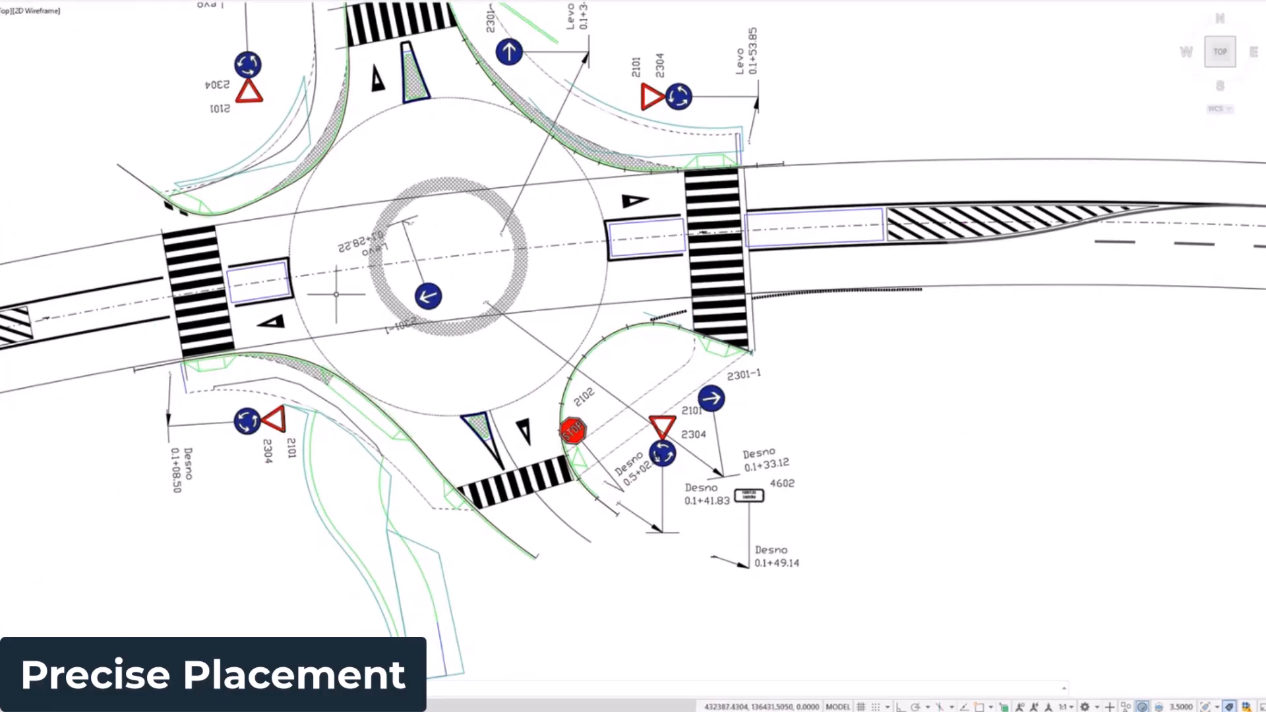
left_click(305, 251)
key("Escape")
middle_click_drag(305, 251, 370, 239)
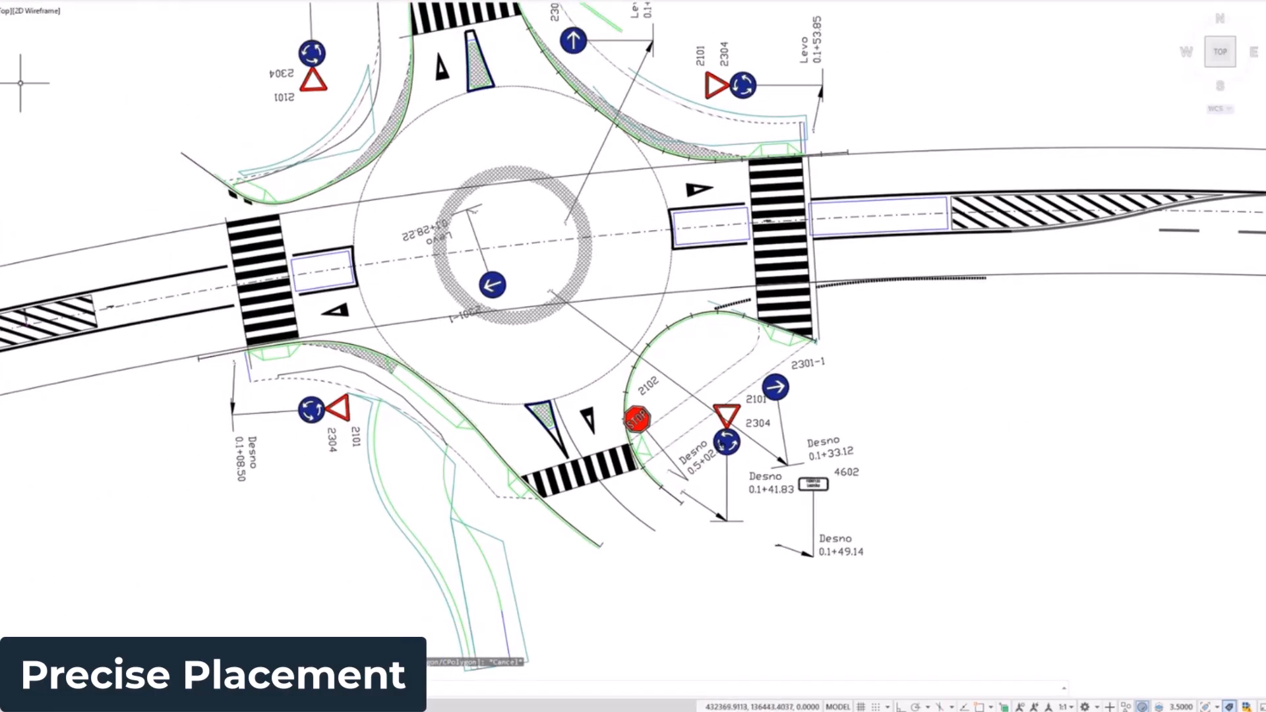
middle_click_drag(155, 108, 272, 116)
middle_click_drag(290, 315, 449, 288)
middle_click_drag(697, 432, 740, 426)
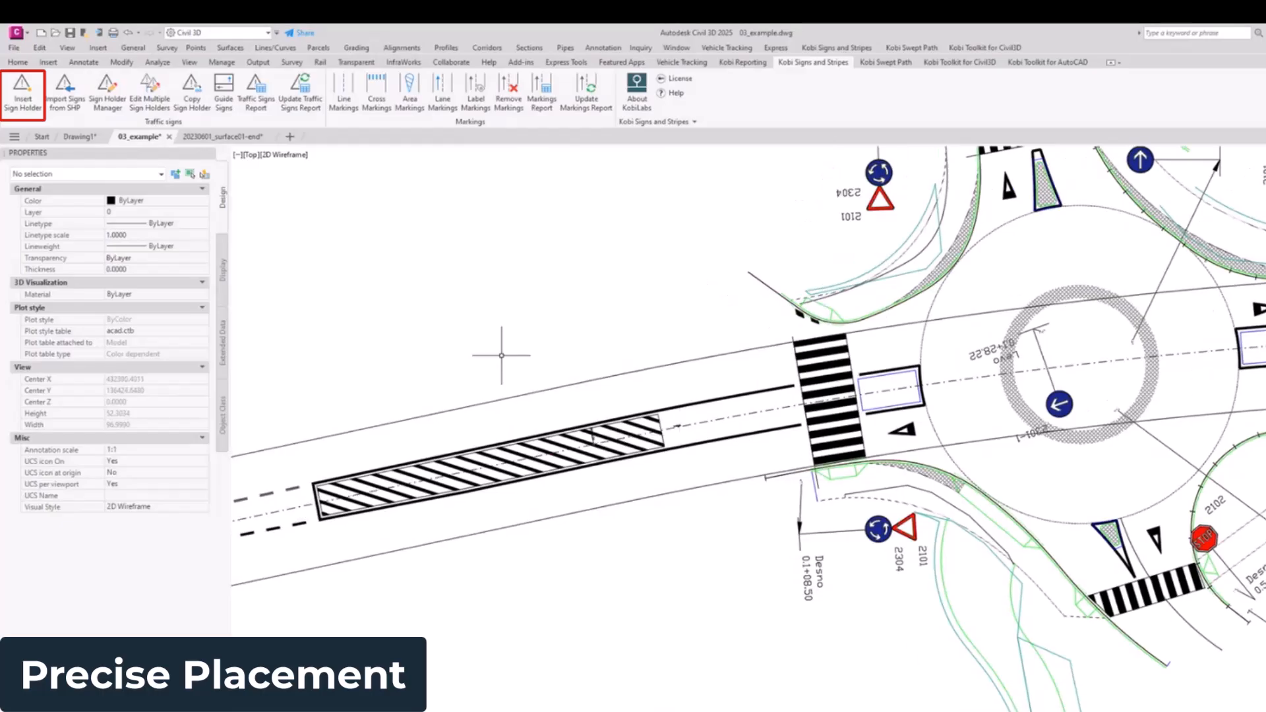
left_click(25, 91)
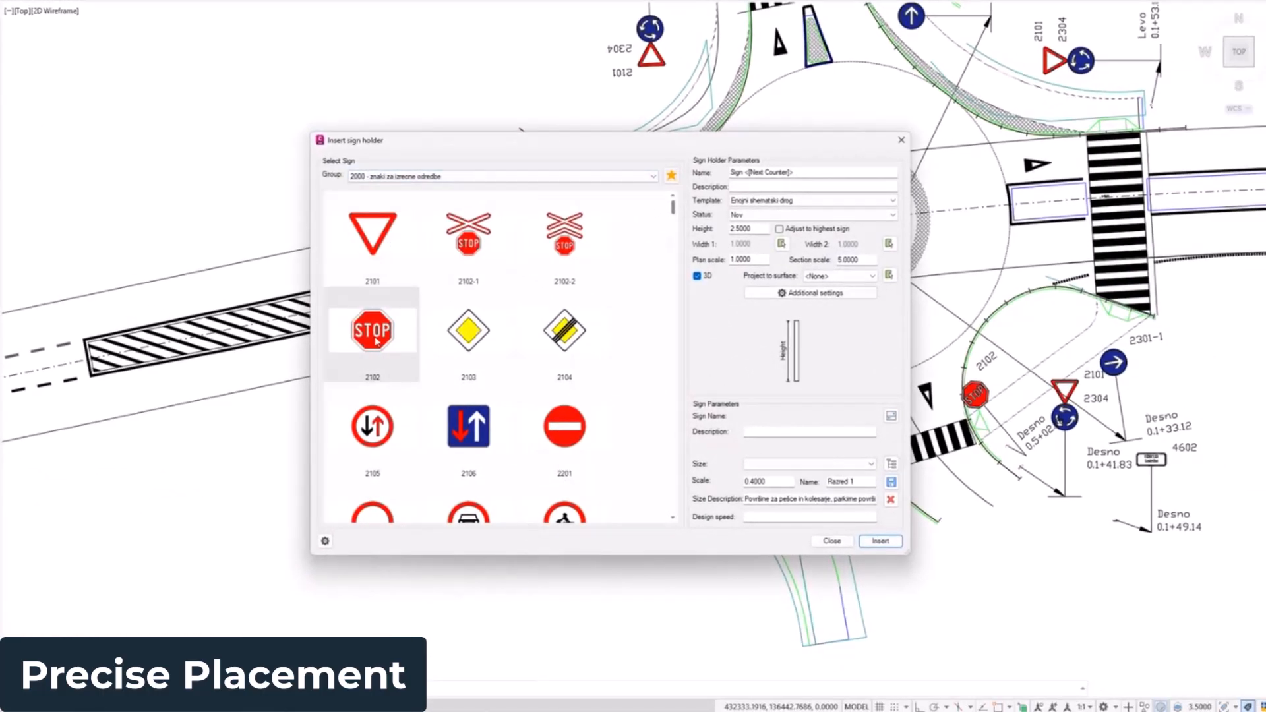
left_click(376, 341)
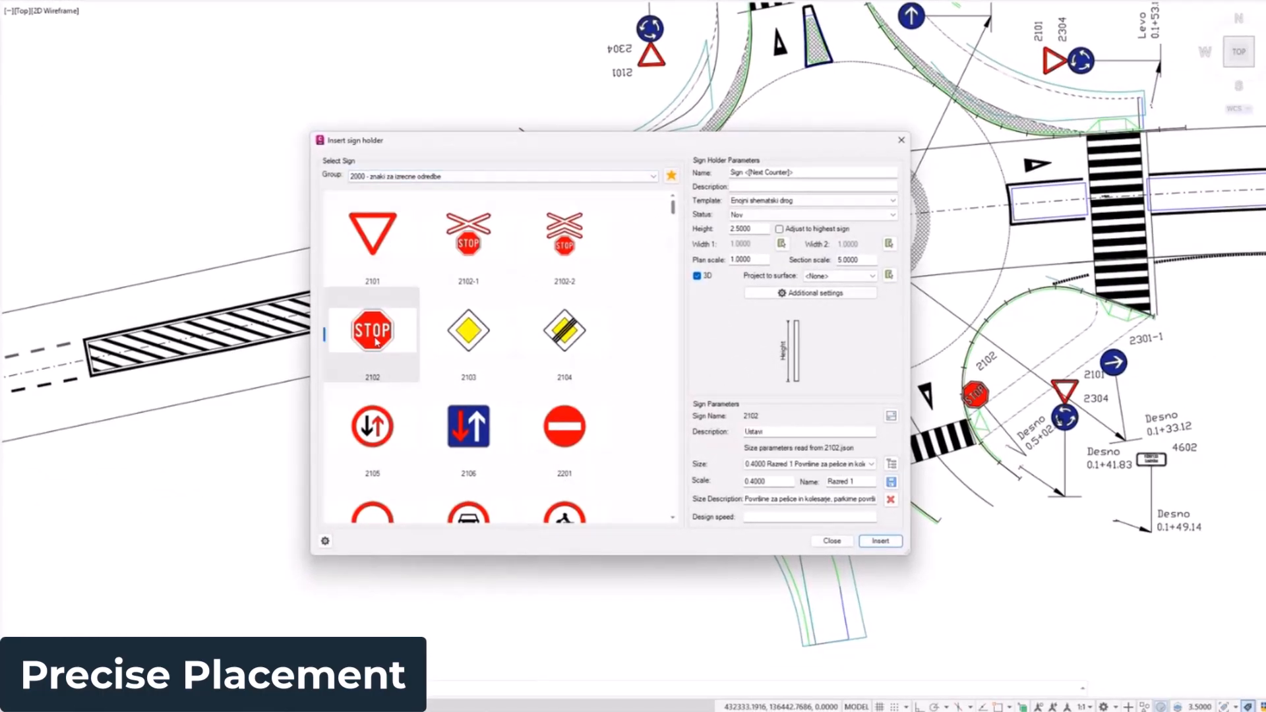
left_click(881, 541)
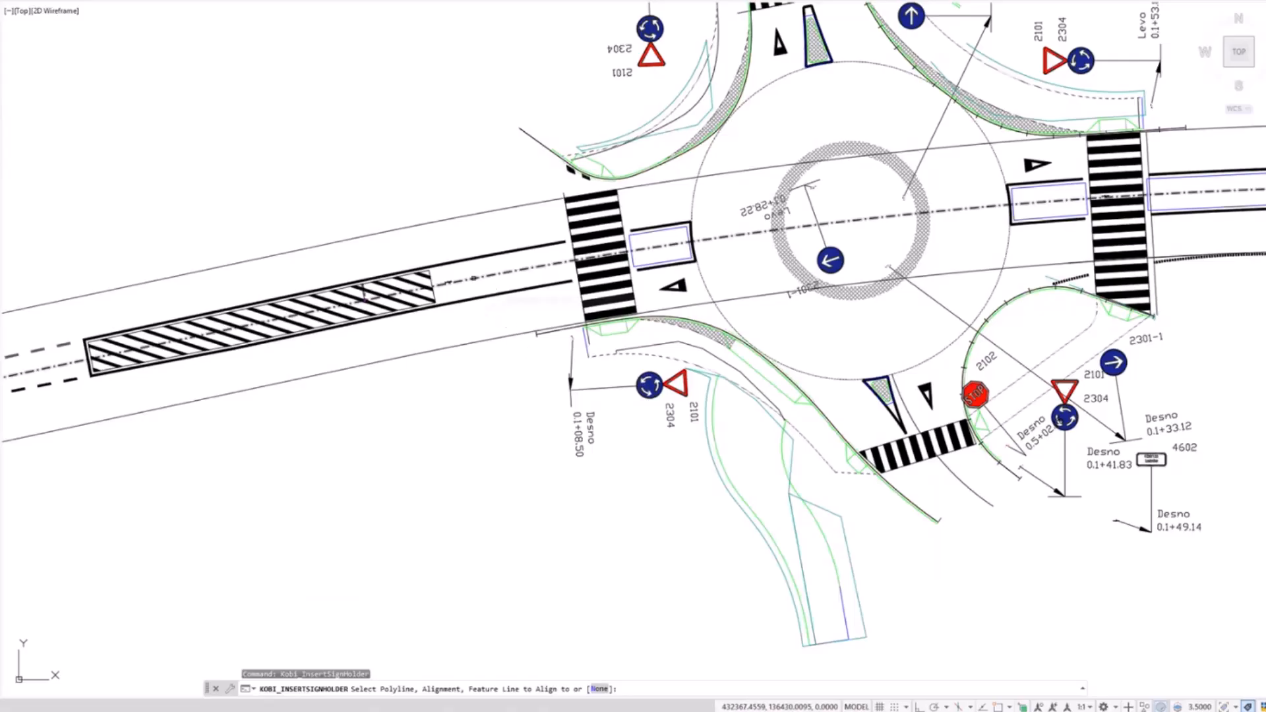
Step: Align the sign holder to the main road alignment and place it by station, with the offset locked at 6
left_click(474, 278)
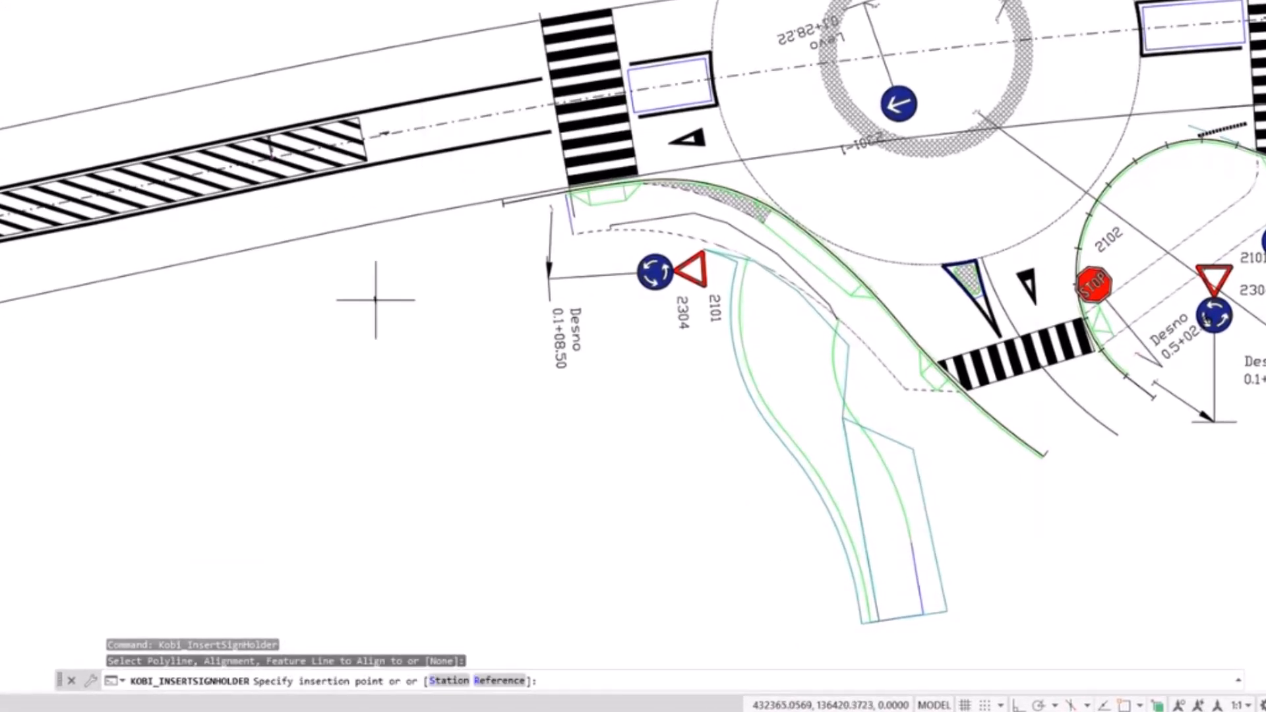
left_click(446, 681)
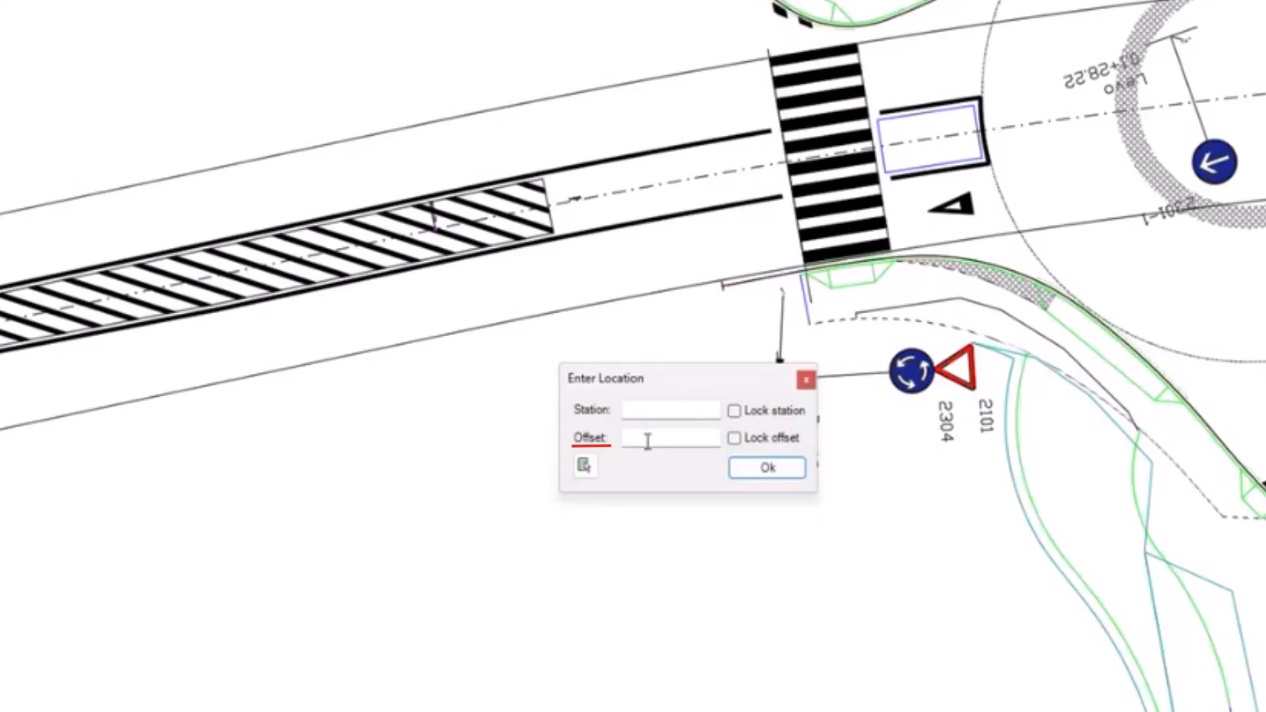
left_click(640, 439)
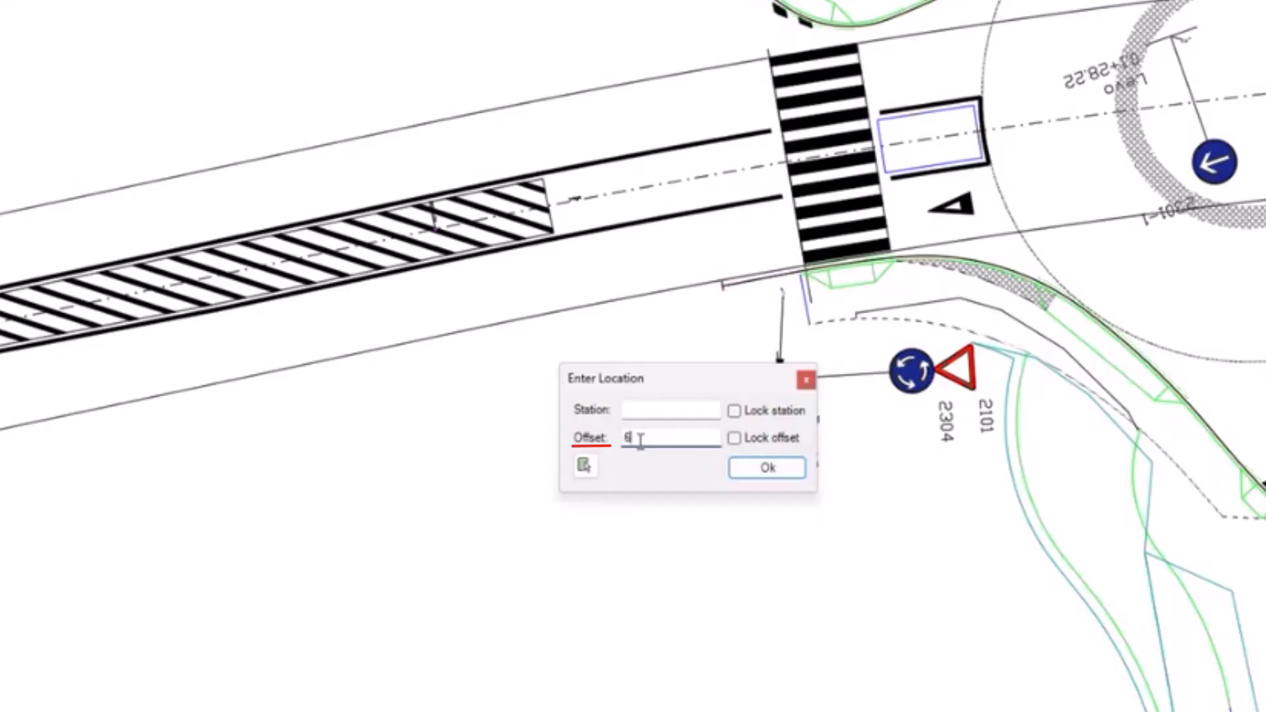
left_click(734, 438)
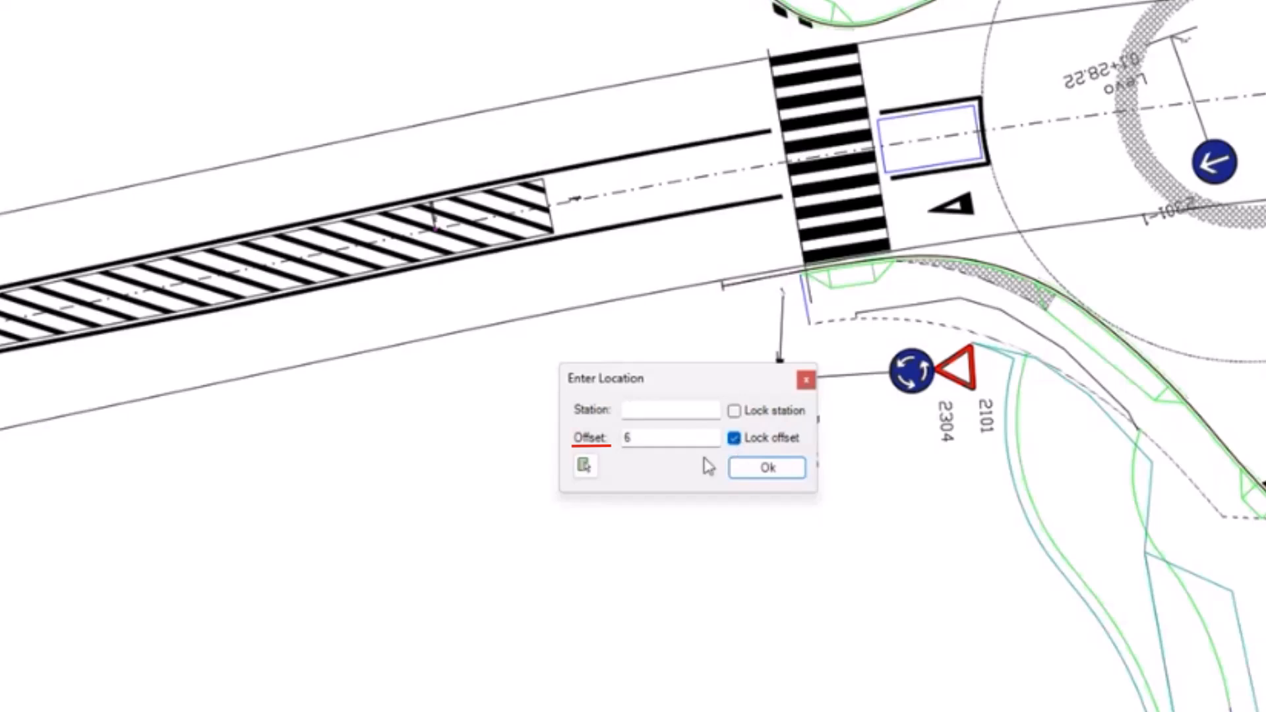
Step: Pick a location beside the road west of the roundabout, and set the sign holder's station to 100
left_click(586, 468)
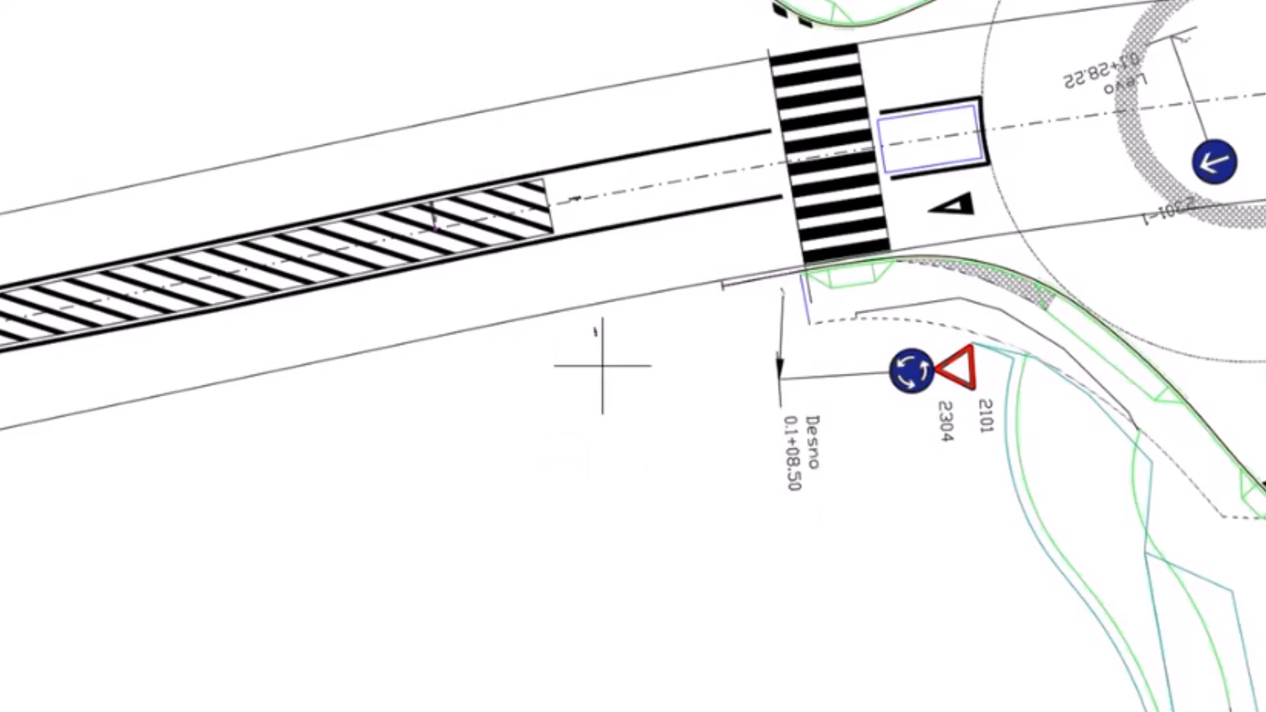
scroll(472, 367, "up", 2)
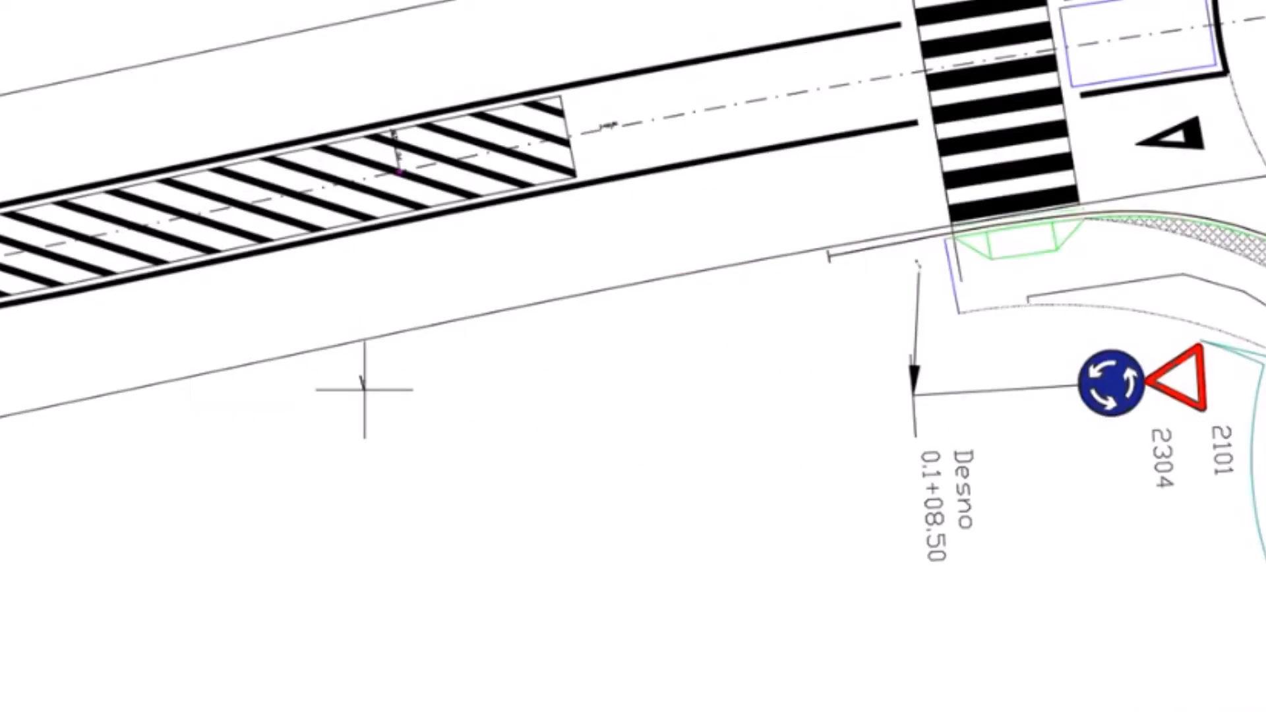
left_click(597, 335)
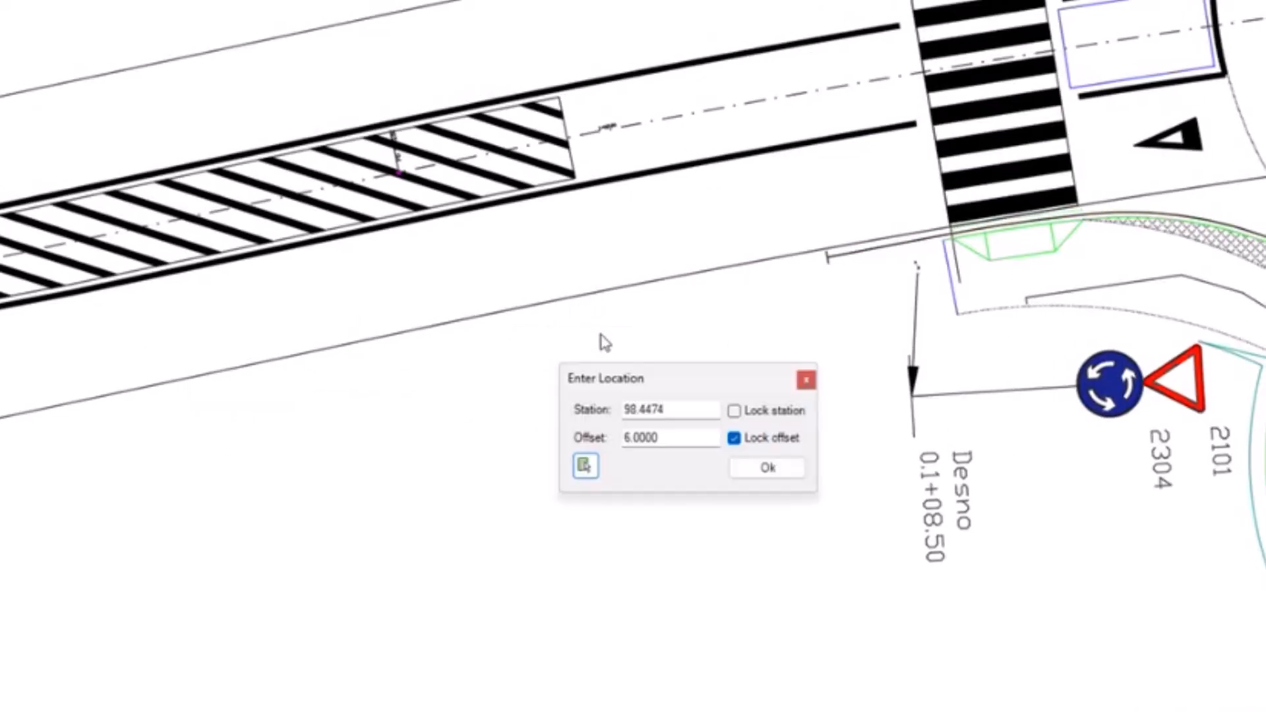
double_click(667, 410)
type("100")
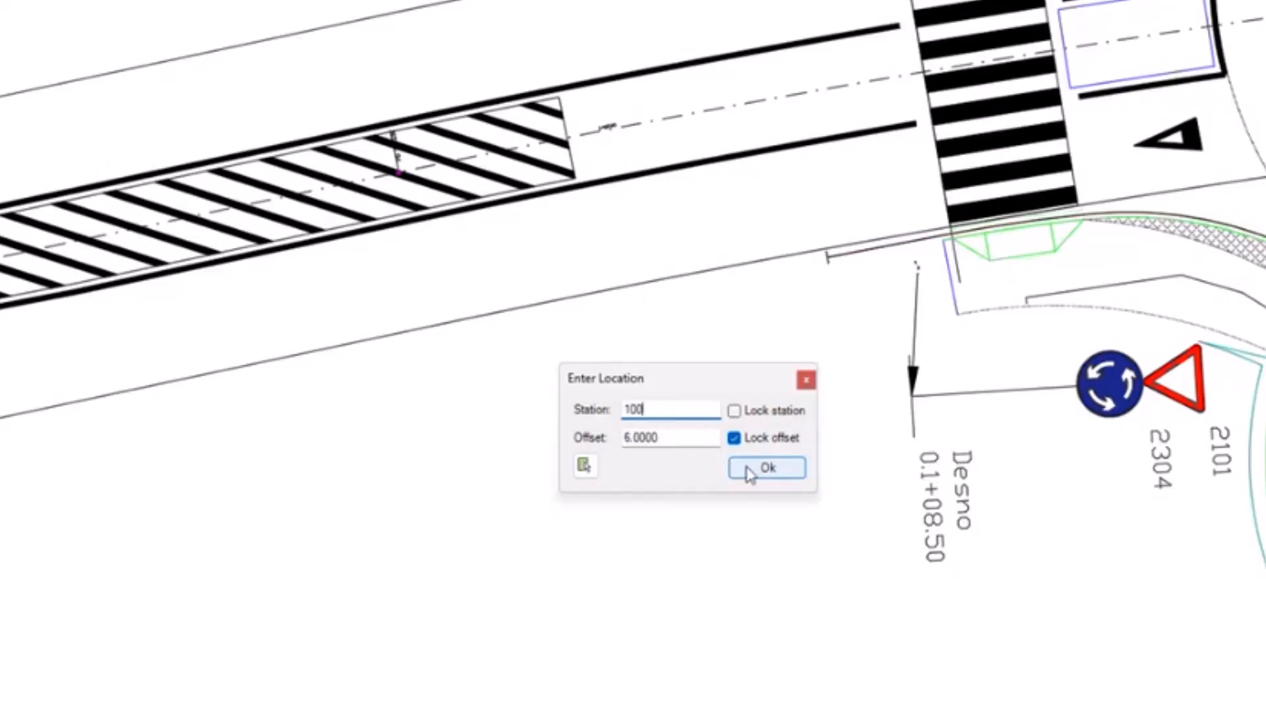
left_click(767, 468)
Step: Place the graphic and label of the station 100 STOP sign holder below the road, west of signs 2101 and 2304
scroll(653, 369, "up", 2)
scroll(653, 371, "down", 2)
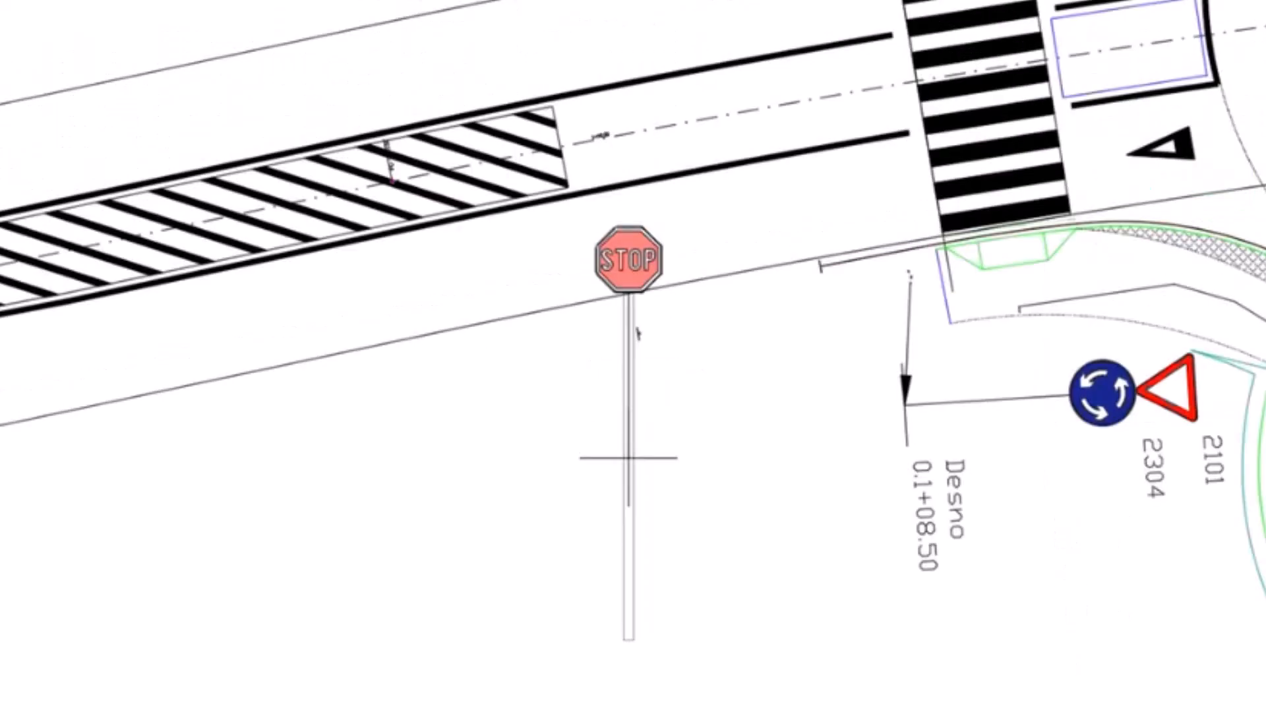
left_click(629, 458)
left_click(648, 531)
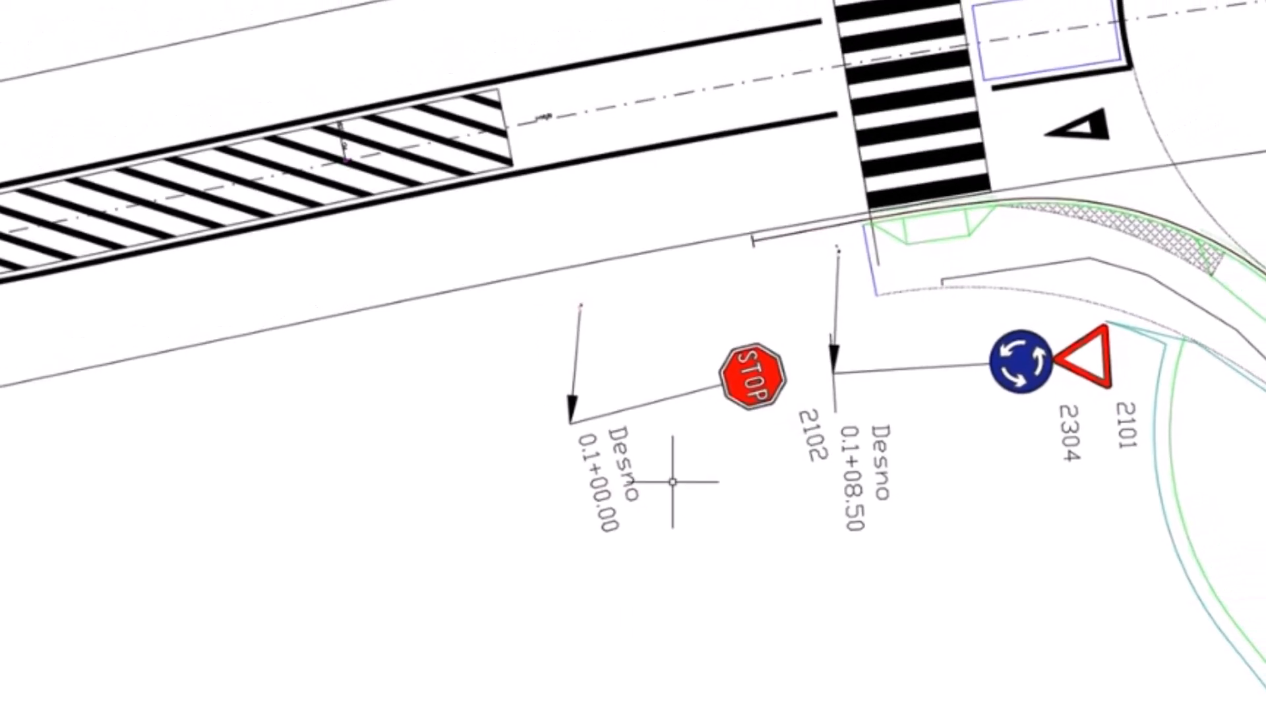
Step: Start another sign holder with STOP sign 2102 on the road west of the roundabout, and lock its station at 90
middle_click_drag(556, 366, 623, 495)
scroll(623, 494, "down", 2)
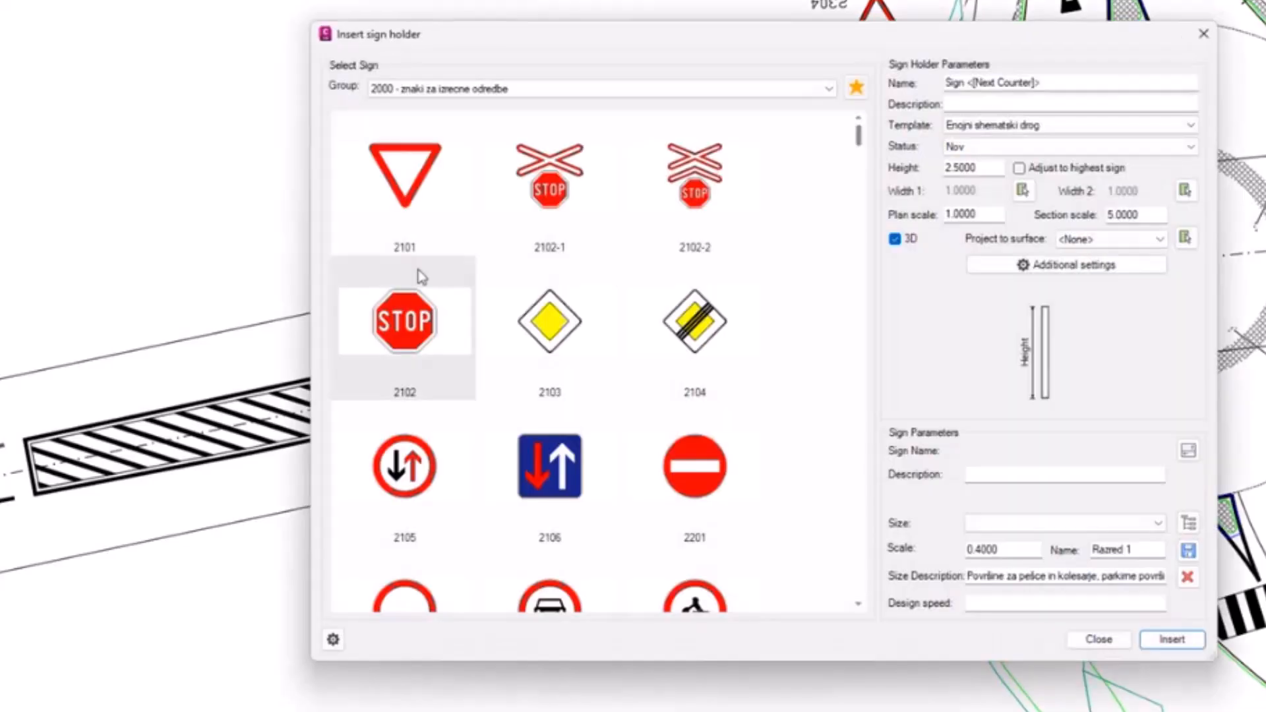
left_click(414, 308)
left_click(1169, 639)
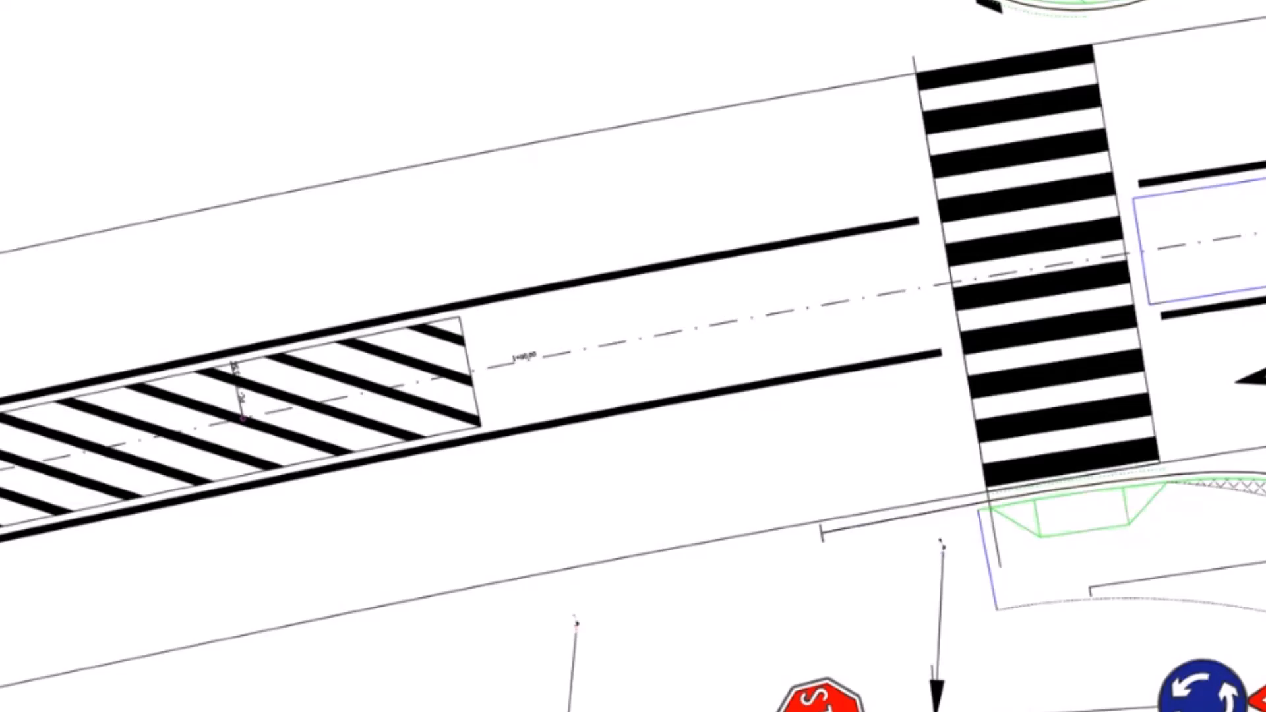
left_click_drag(560, 418, 399, 79)
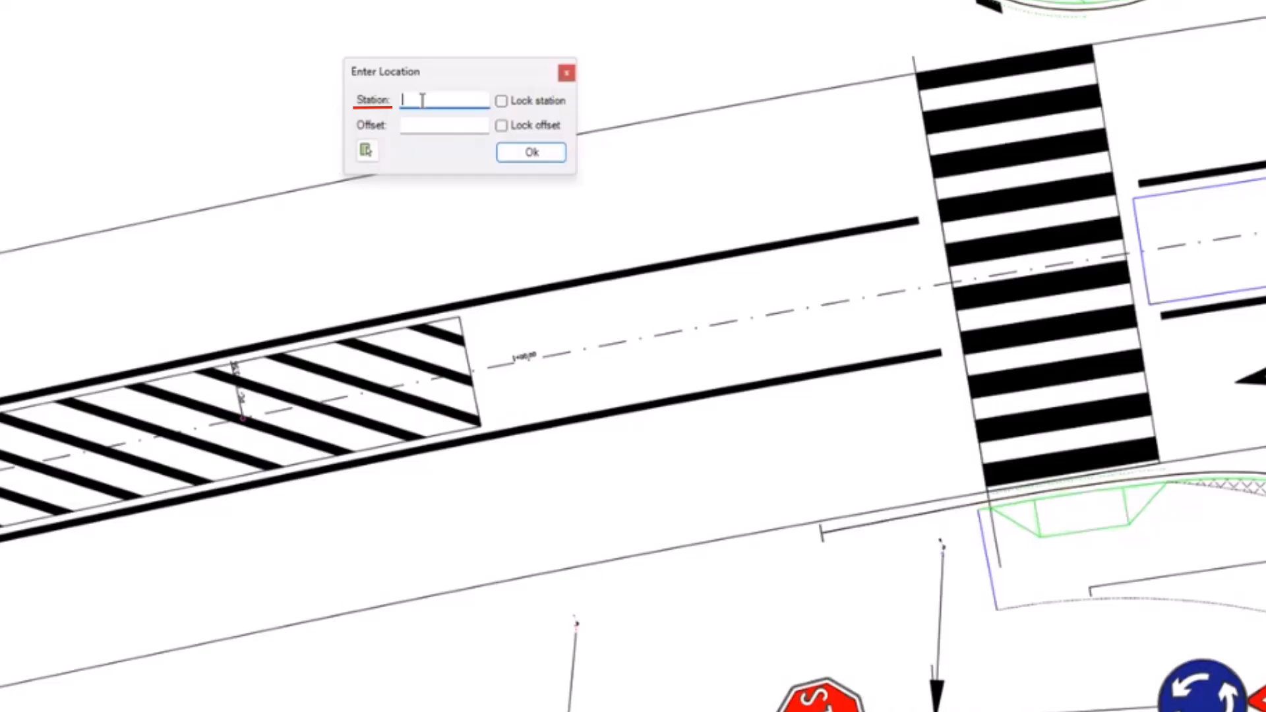
left_click(502, 102)
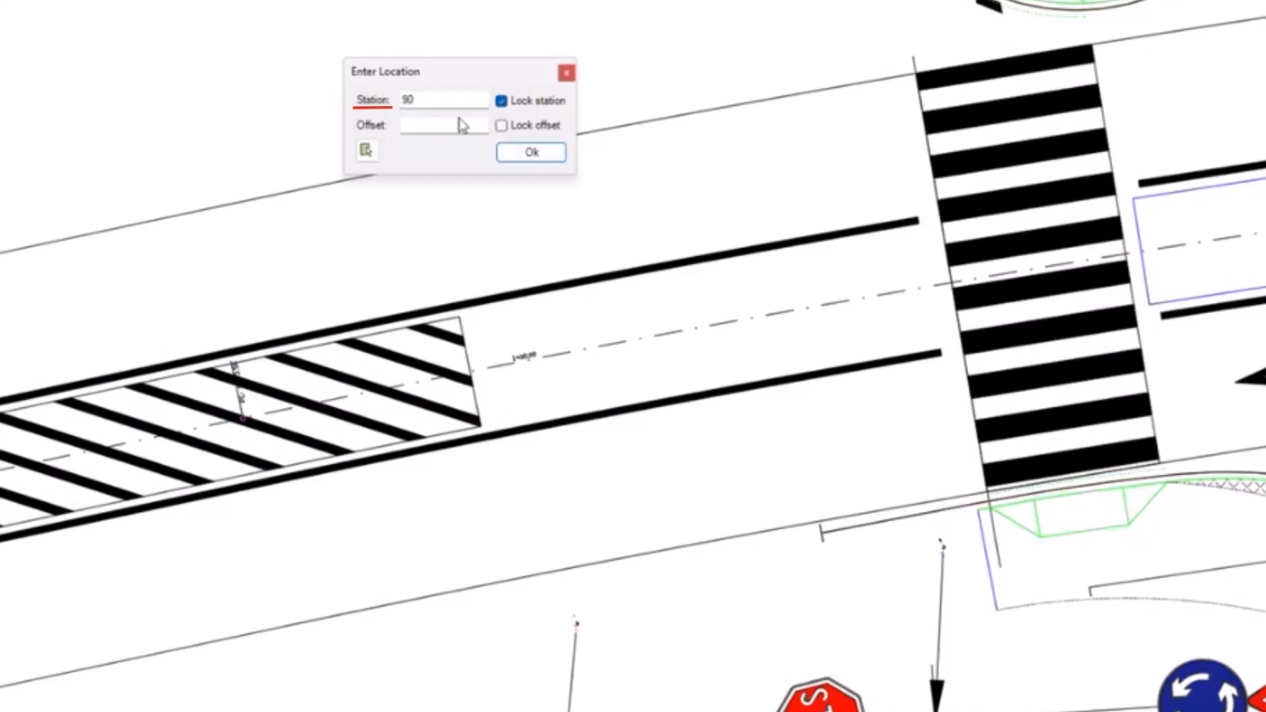
Step: Pick a location beyond the upper edge of the western road, and set the sign holder's offset to -6
left_click(366, 151)
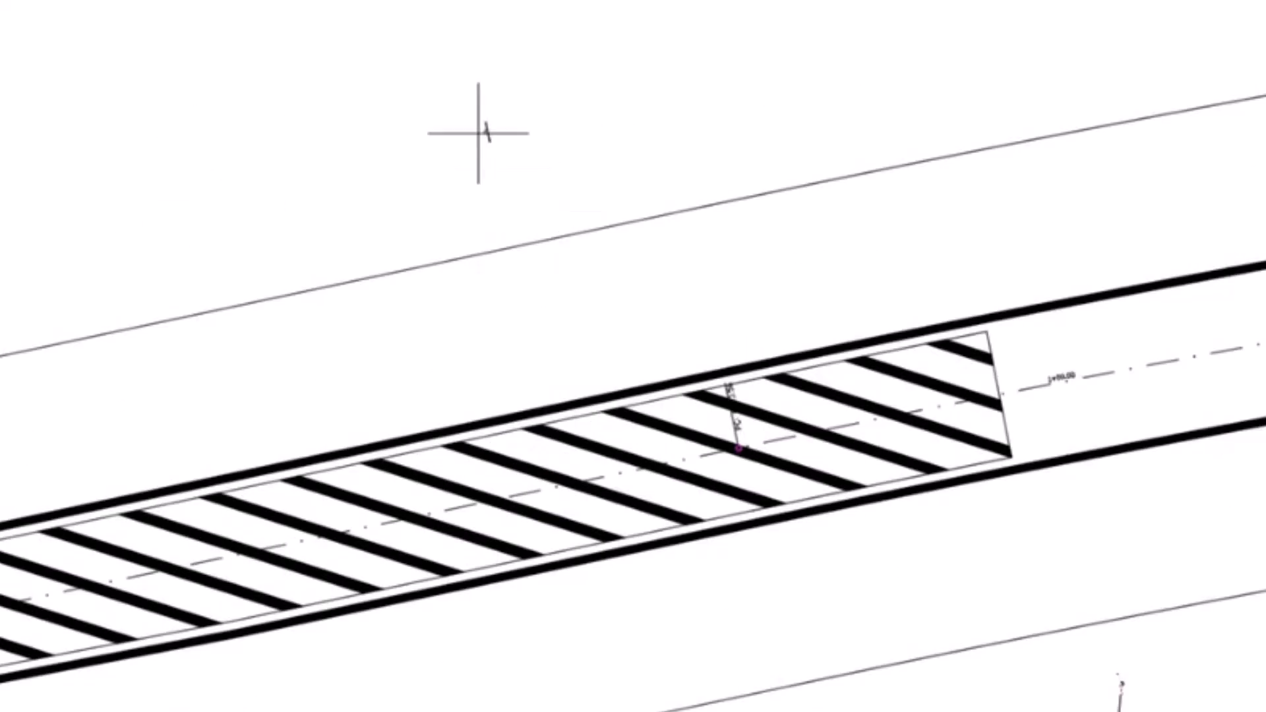
scroll(518, 281, "up", 3)
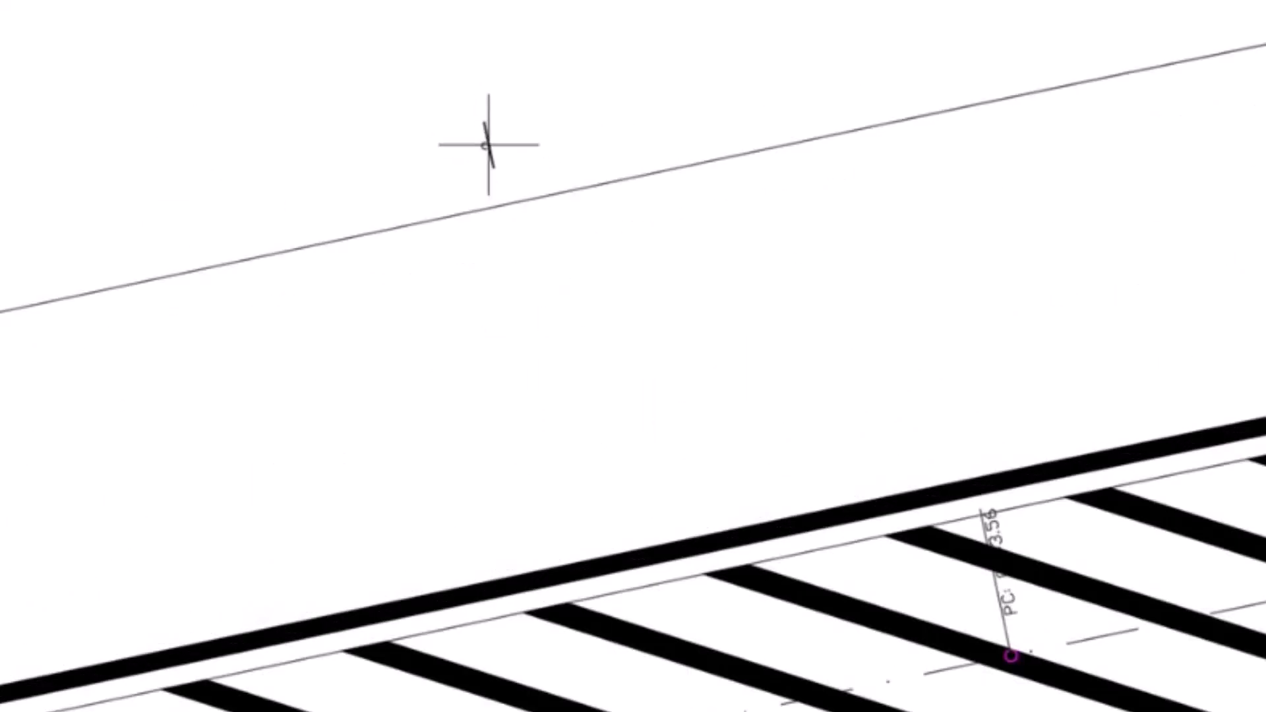
scroll(528, 268, "down", 2)
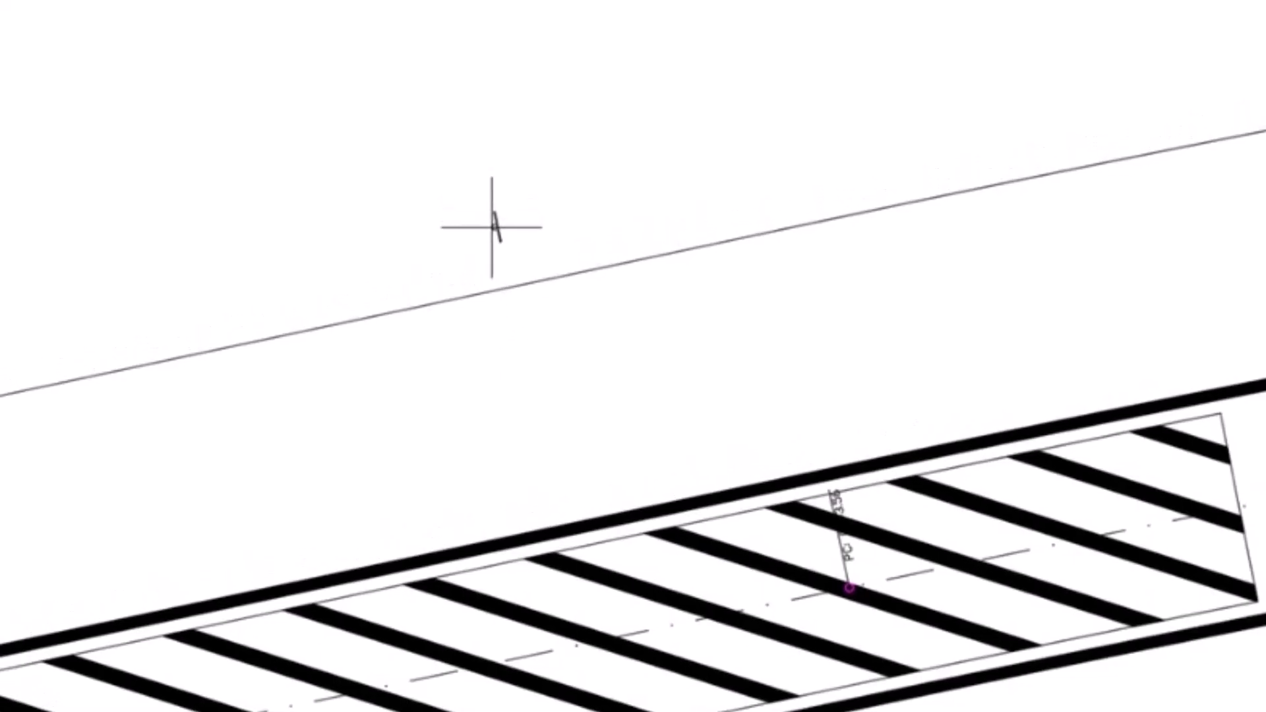
left_click(482, 167)
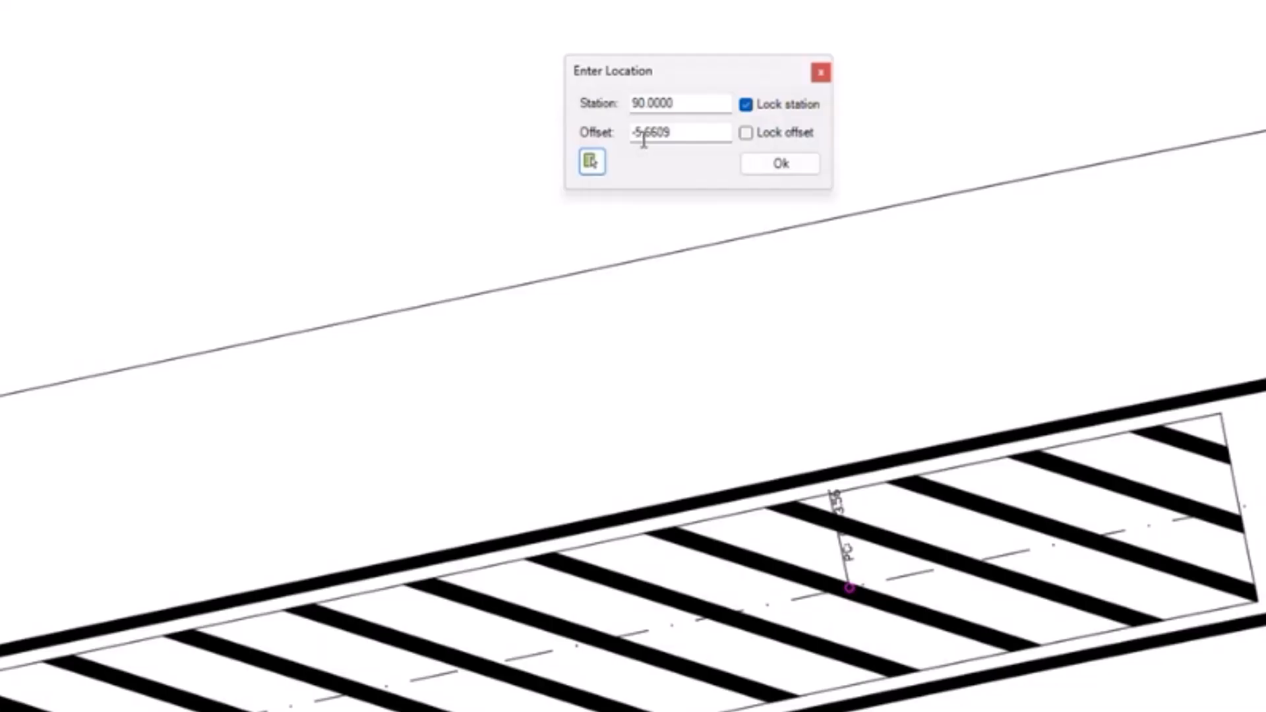
left_click(680, 137)
double_click(680, 138)
type("-6")
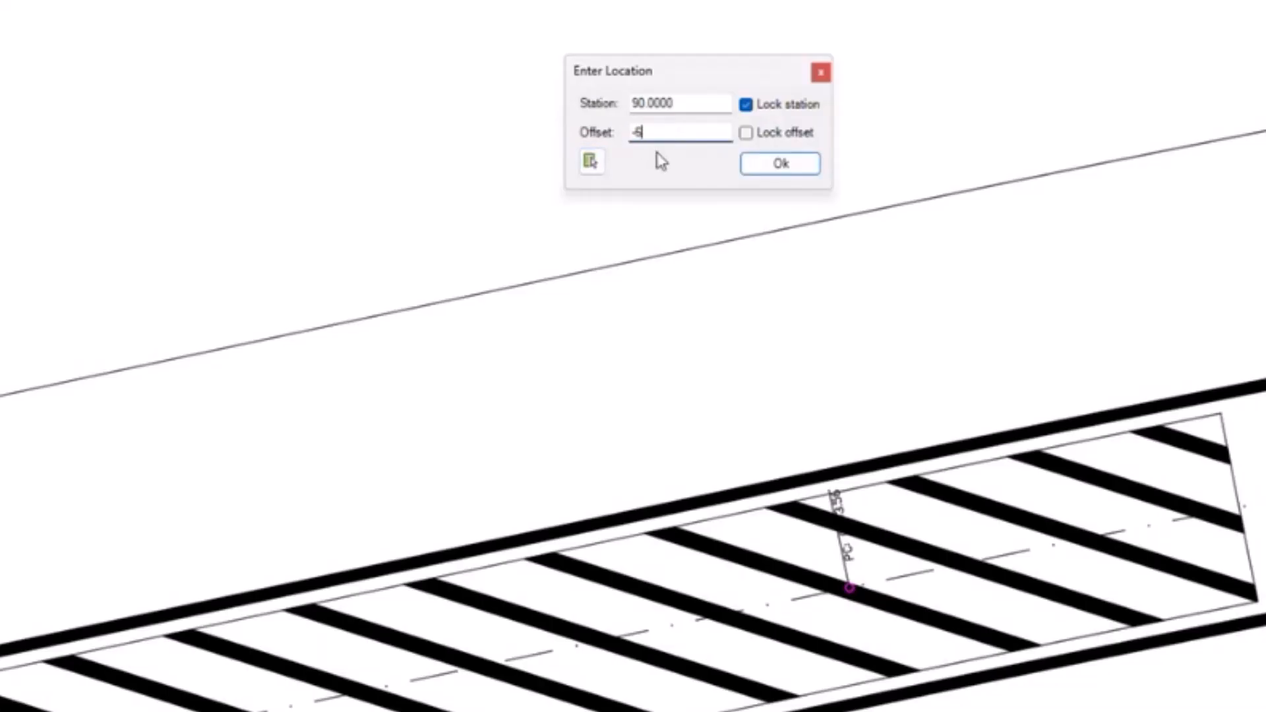
left_click(778, 163)
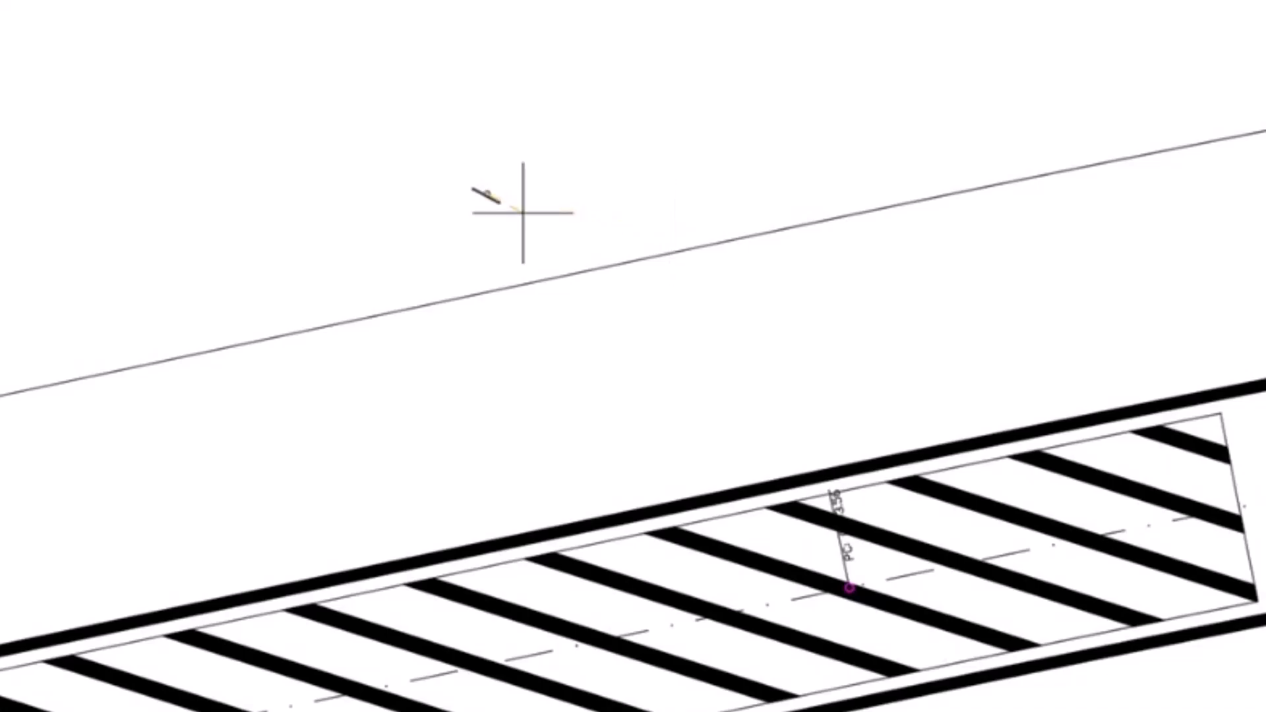
Step: Place the graphic and label of the station 90 STOP sign holder above the western road
scroll(508, 113, "down", 5)
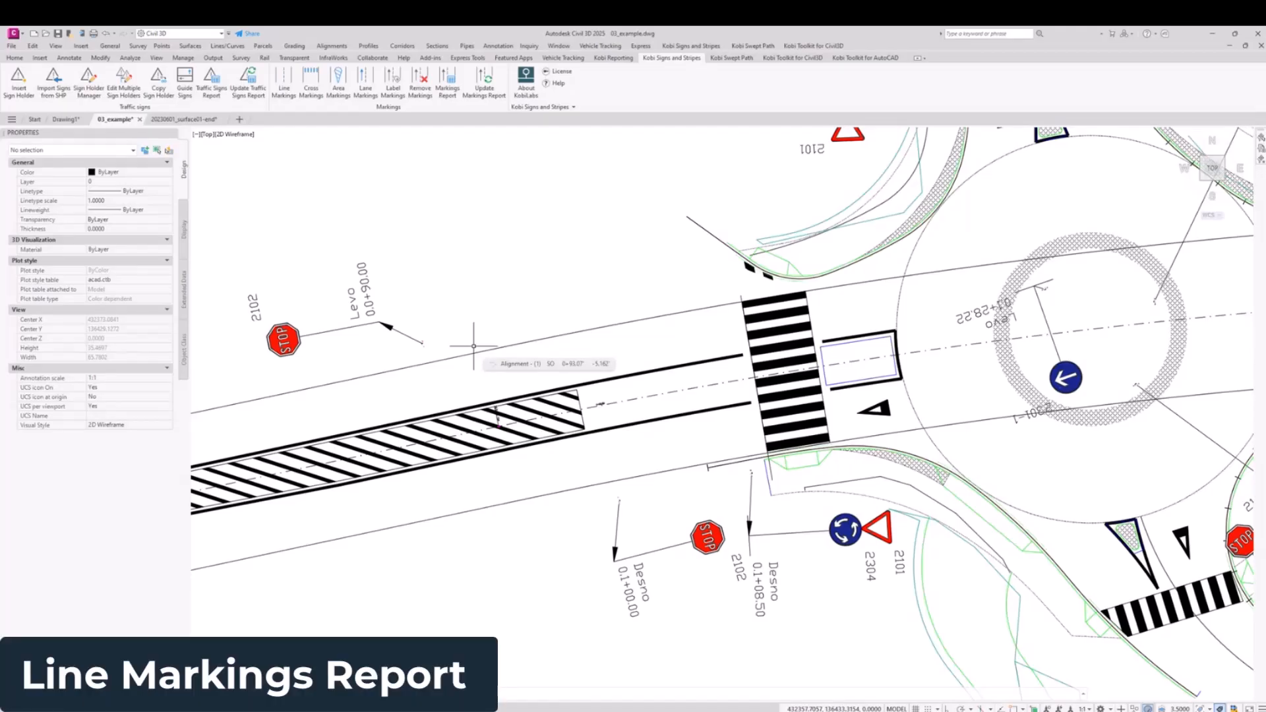
scroll(473, 345, "down", 3)
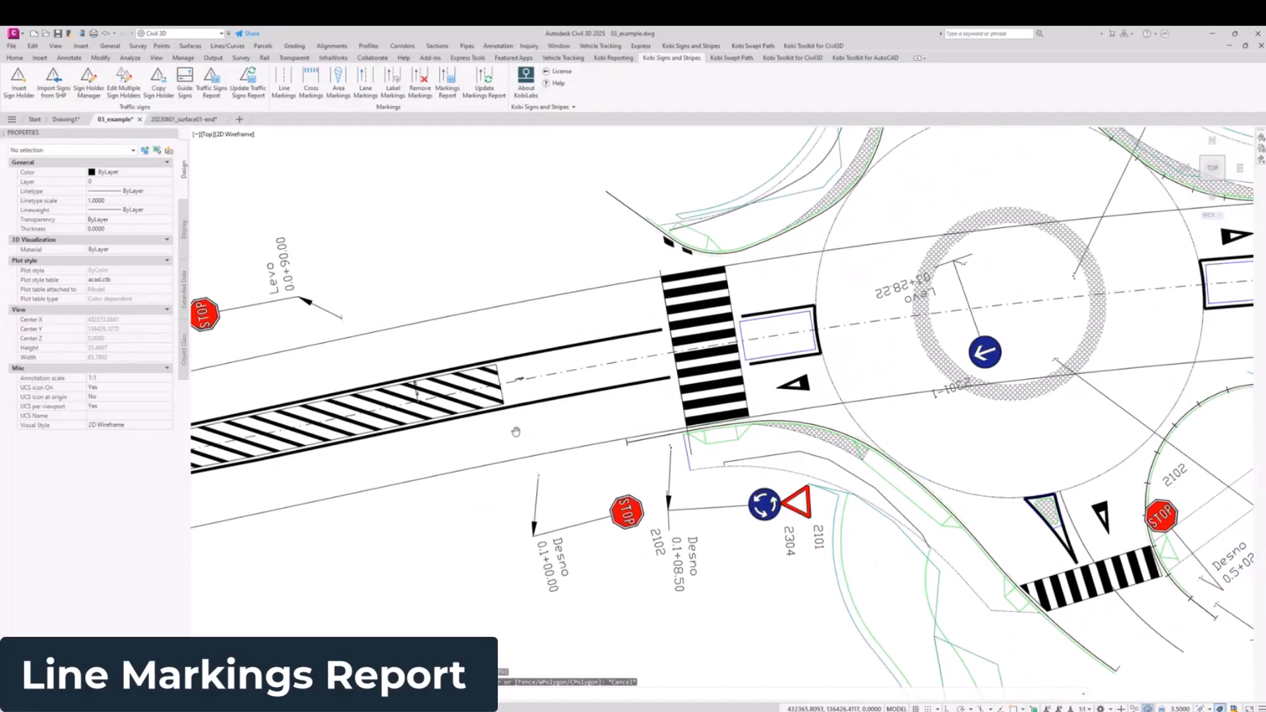
key("Escape")
Step: Apply the dashed line marking template "Ločilna prekinjena črta" along the curved road edge northeast of the roundabout
middle_click_drag(607, 416, 563, 441)
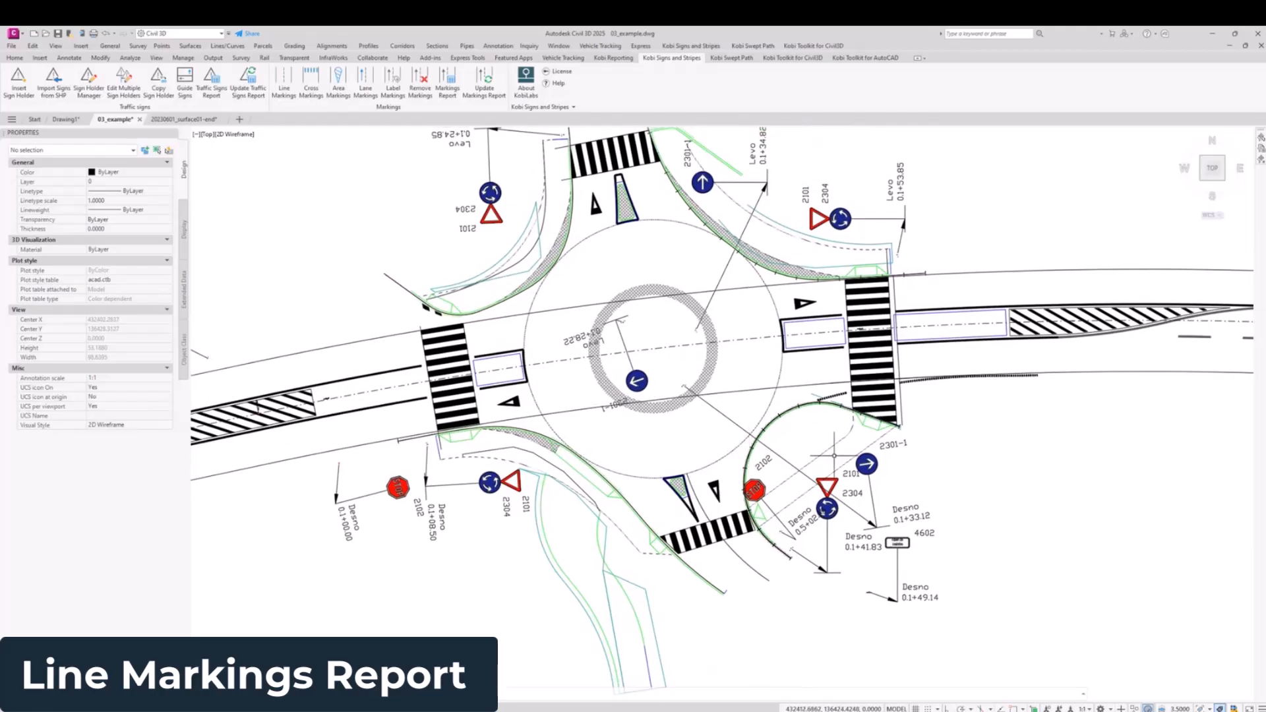
middle_click_drag(1010, 430, 771, 432)
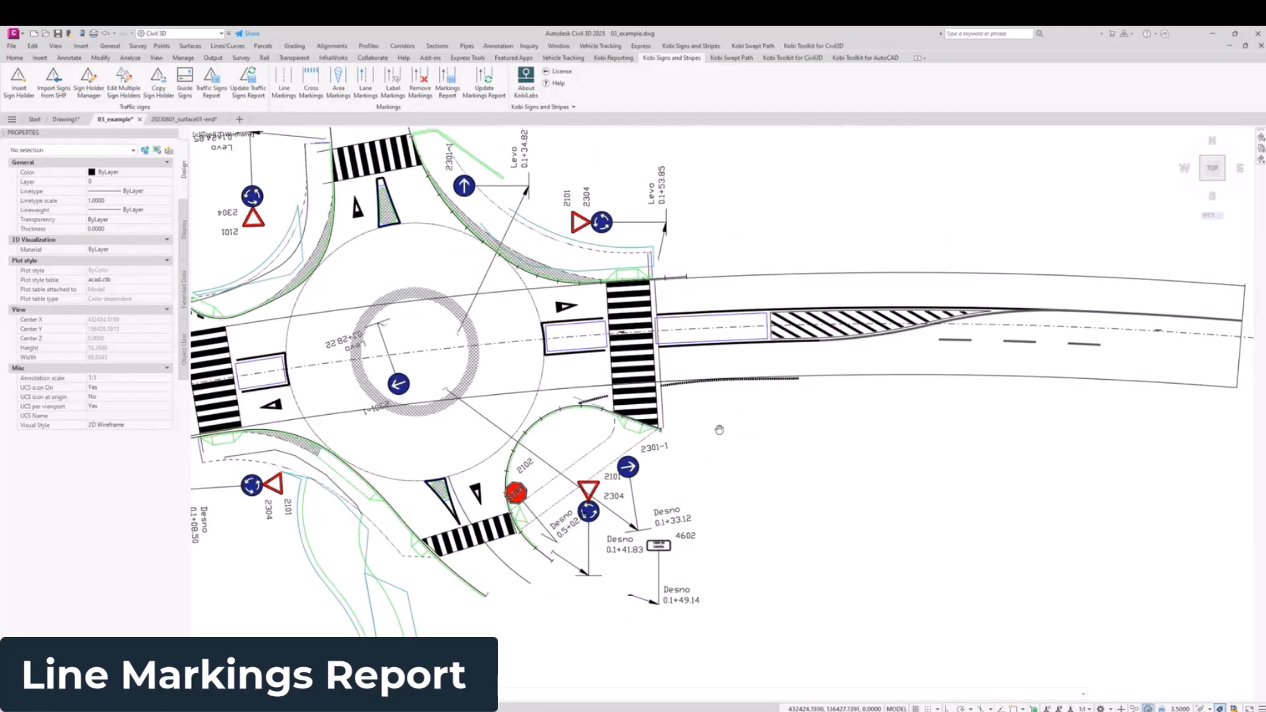
scroll(428, 185, "up", 4)
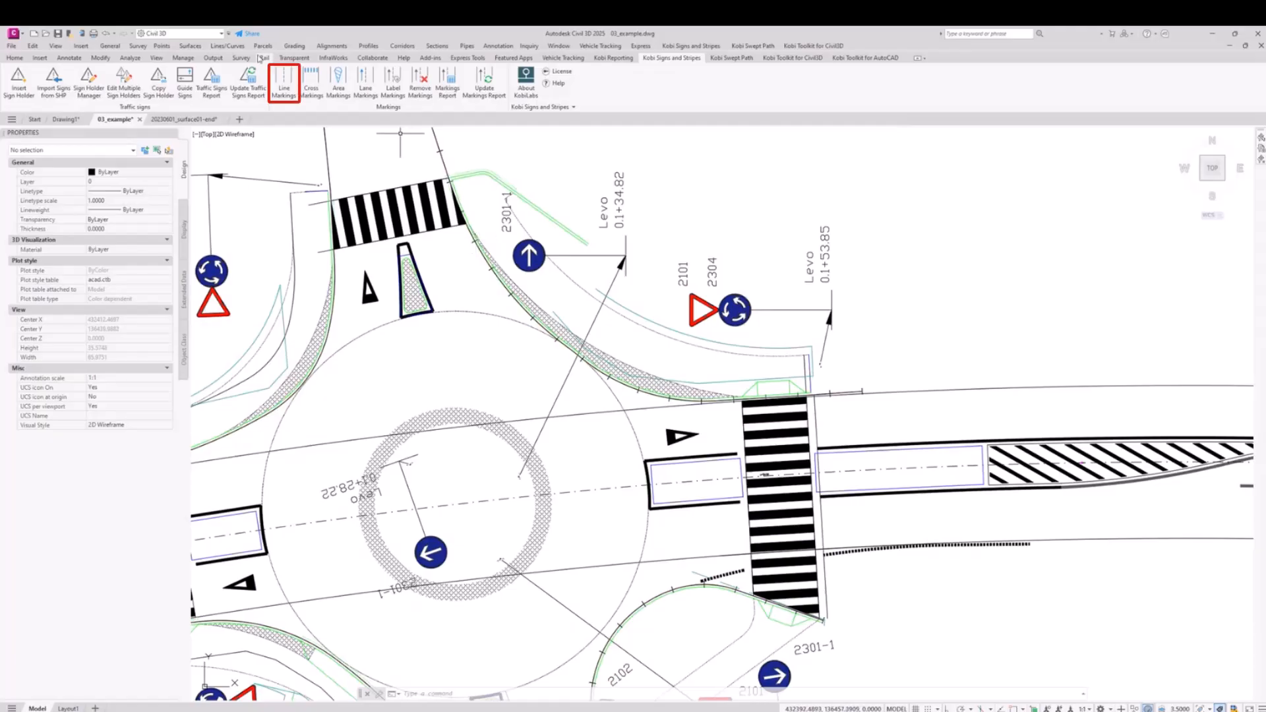
left_click(284, 82)
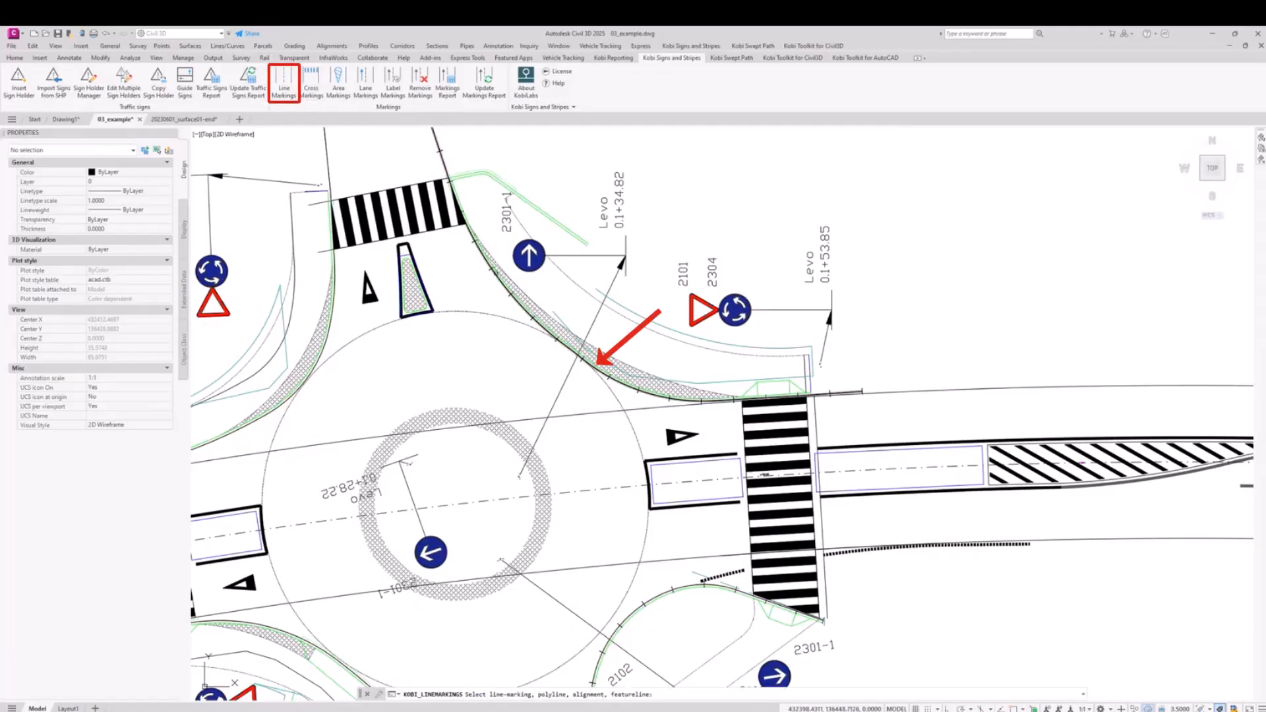
scroll(492, 267, "up", 3)
left_click(581, 372)
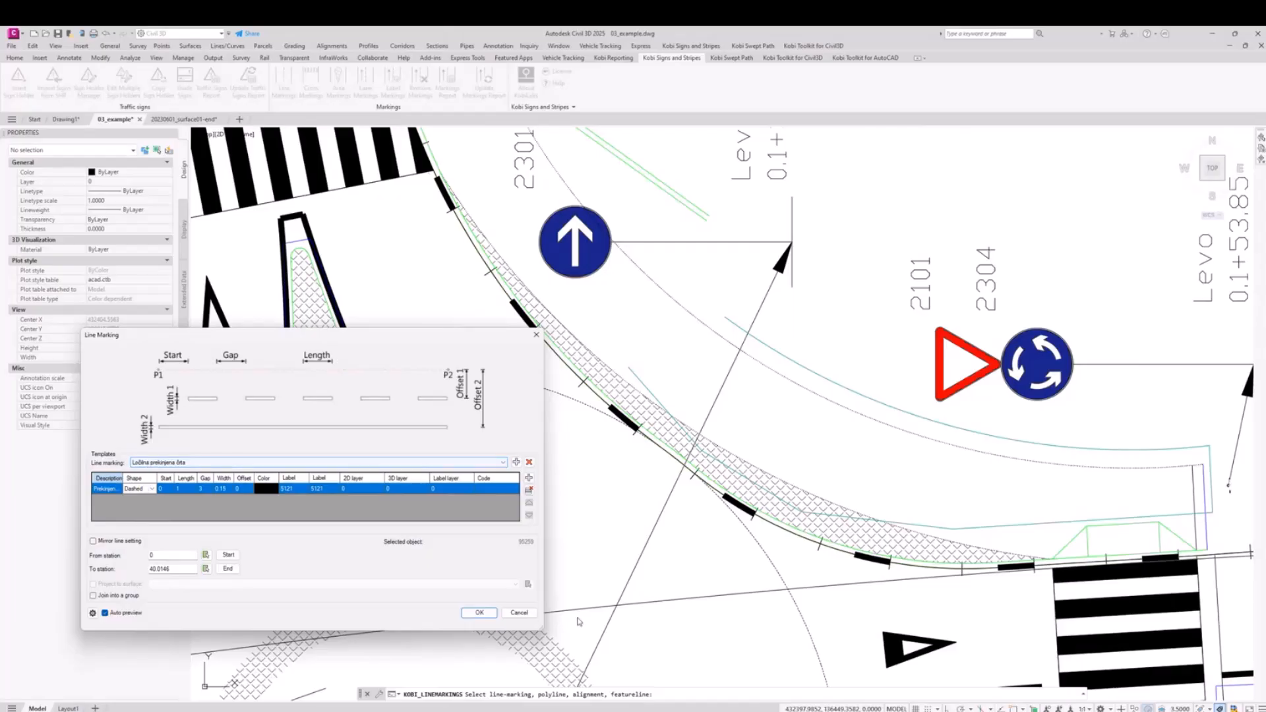
left_click(480, 612)
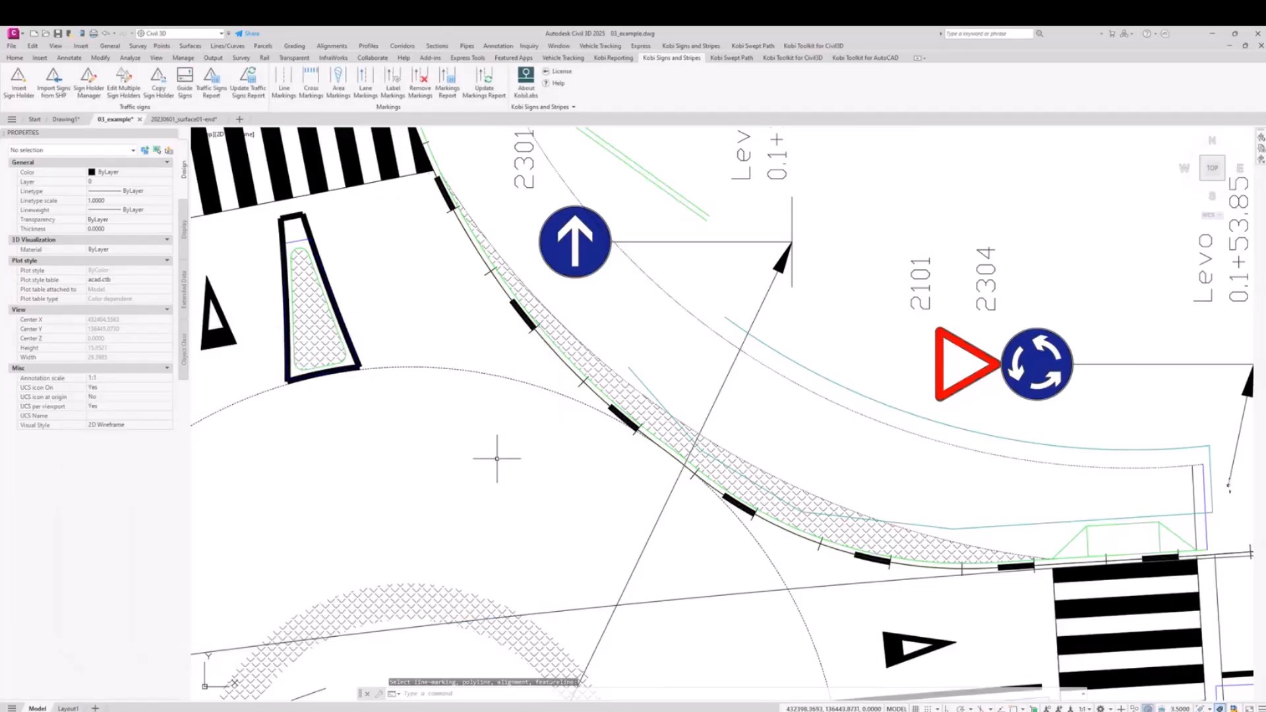
Step: Create a road marking report of cross, line, area and lane markings, placing its table above the eastern road, and examine its station columns
scroll(422, 369, "down", 5)
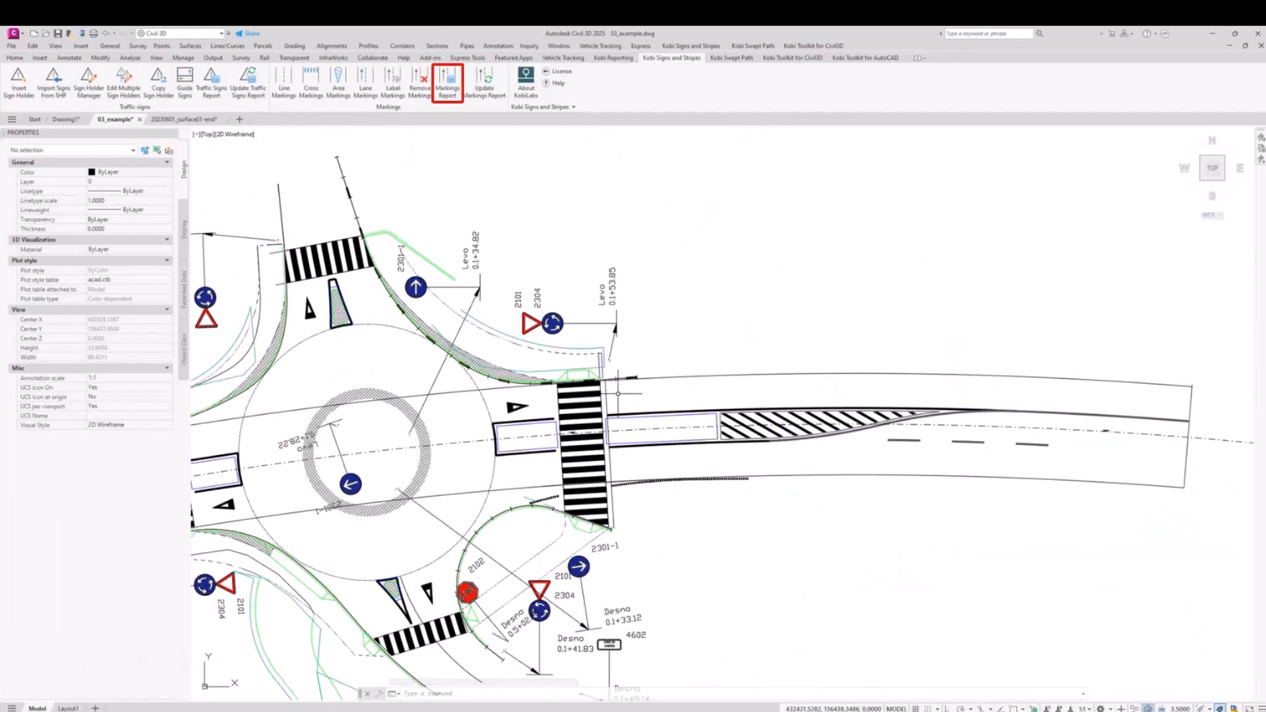
left_click(453, 89)
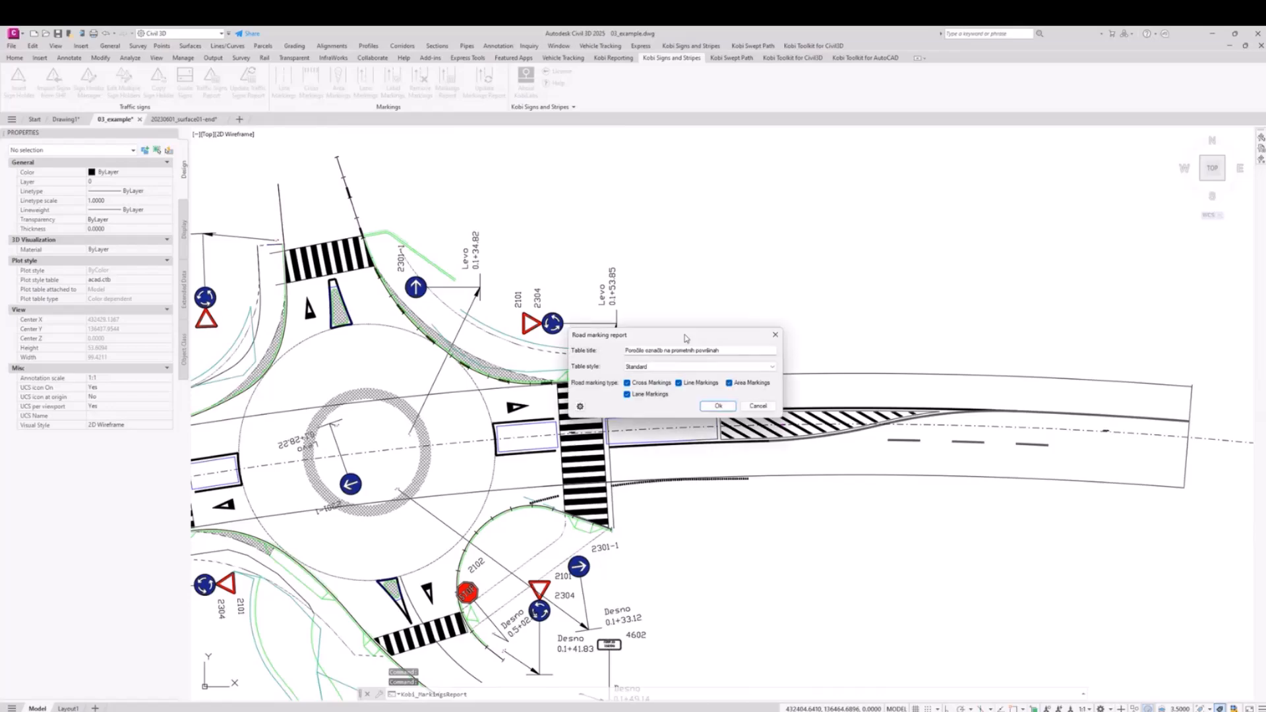
left_click(718, 407)
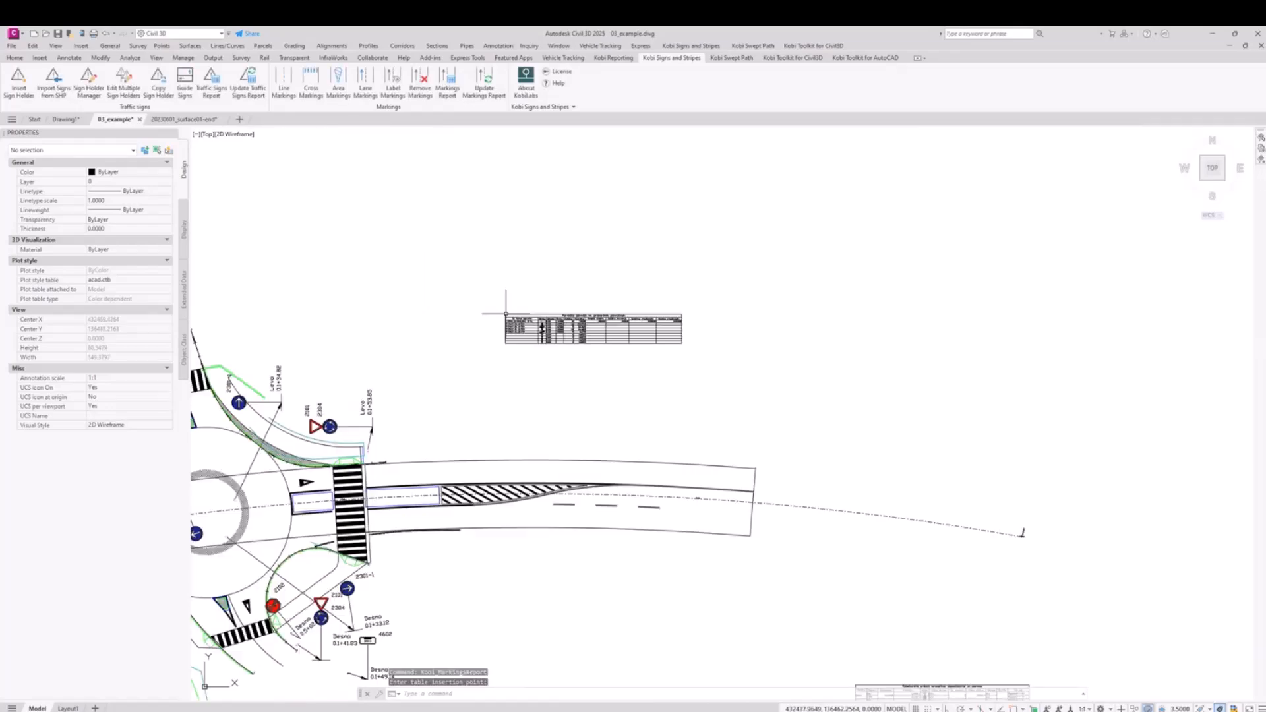
left_click(506, 314)
scroll(511, 317, "up", 7)
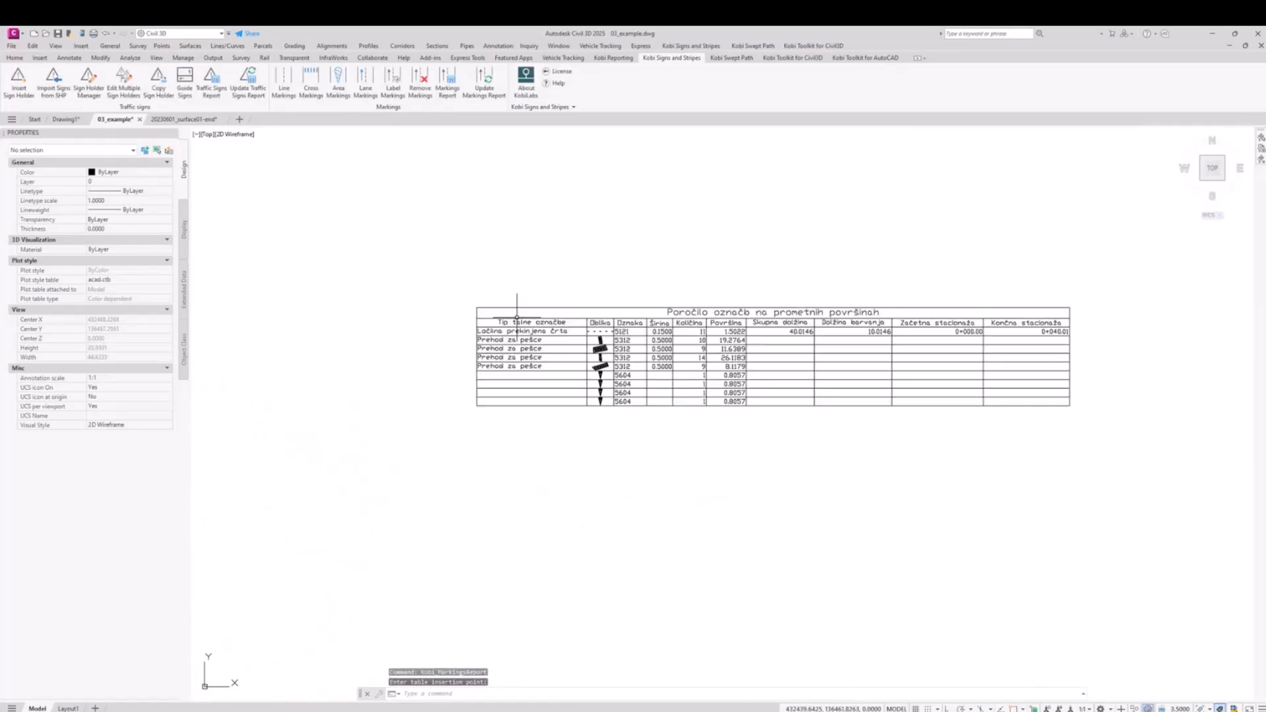
scroll(720, 346, "up", 2)
middle_click_drag(720, 345, 627, 414)
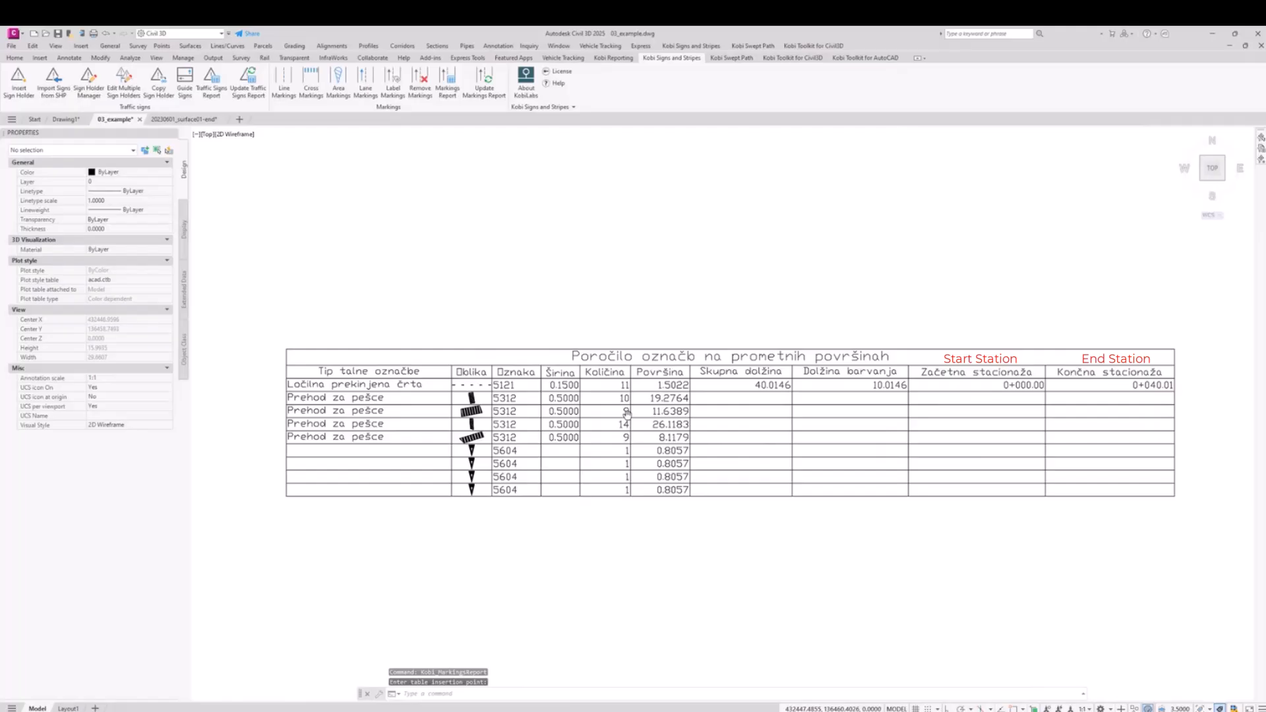
scroll(613, 396, "up", 2)
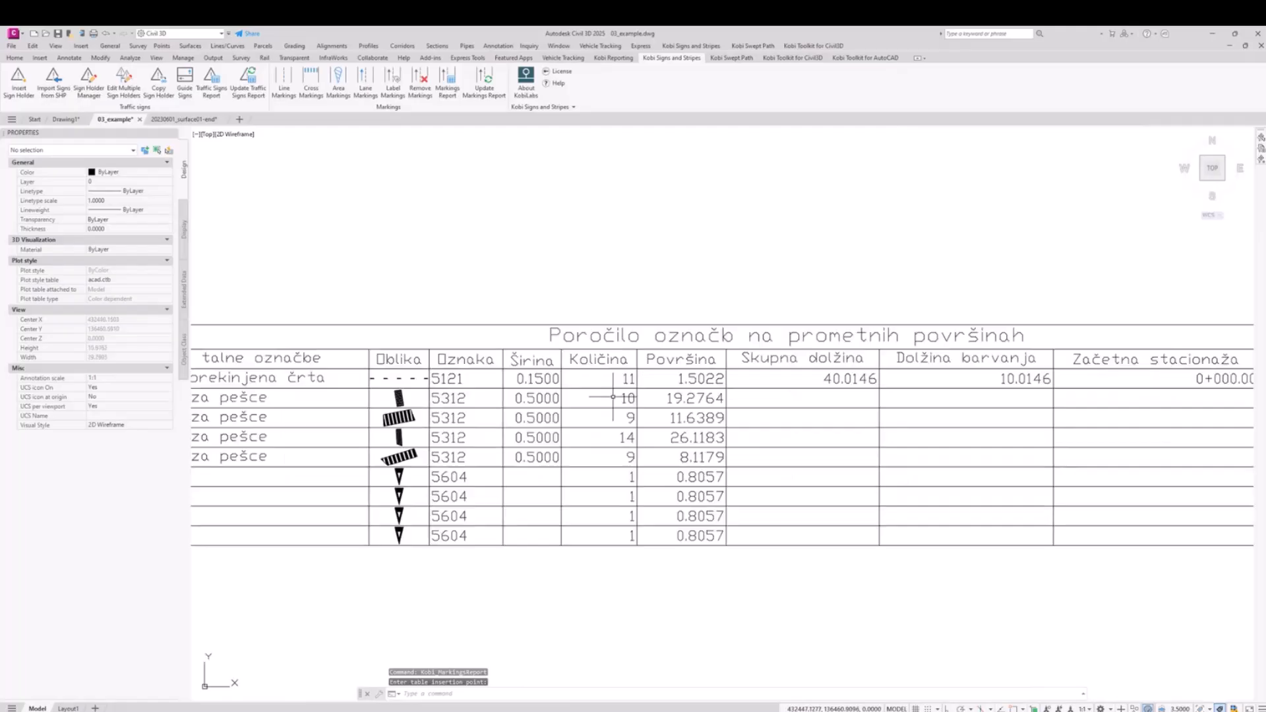
middle_click_drag(1092, 392, 844, 441)
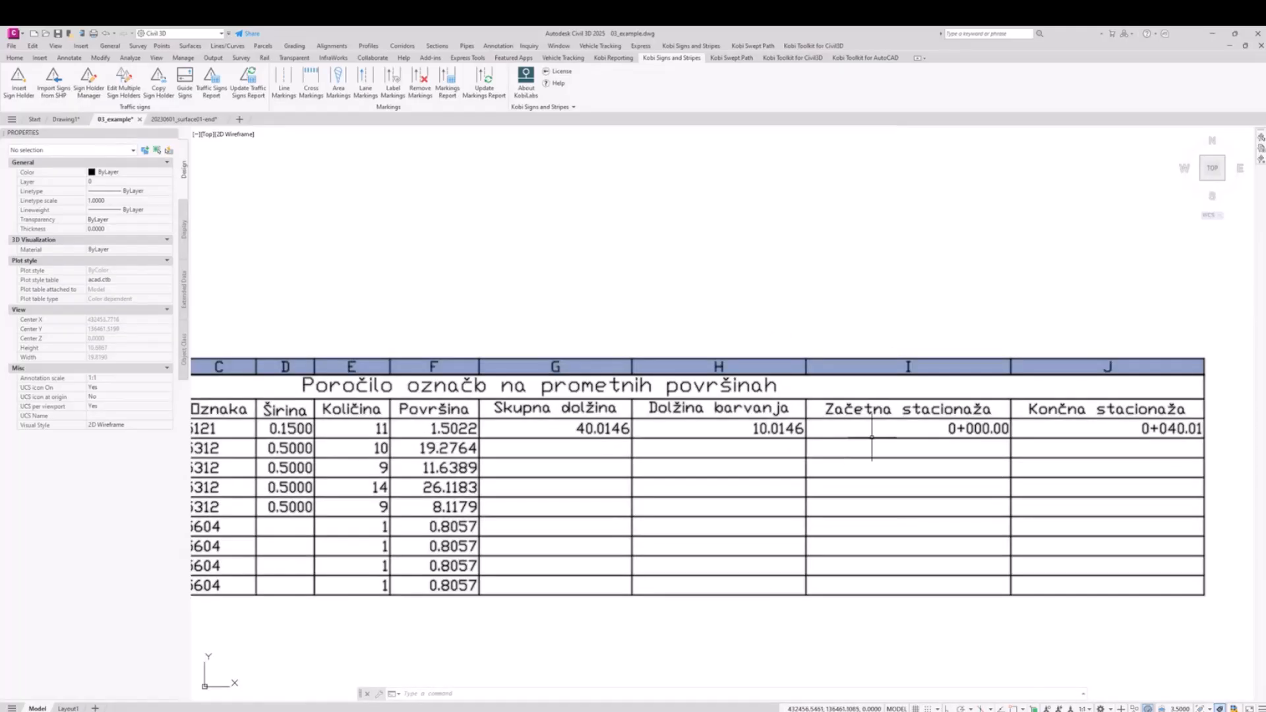
Step: Start another road marking report and exclude the end_station, start_station and painted_length columns in its settings
left_click(449, 92)
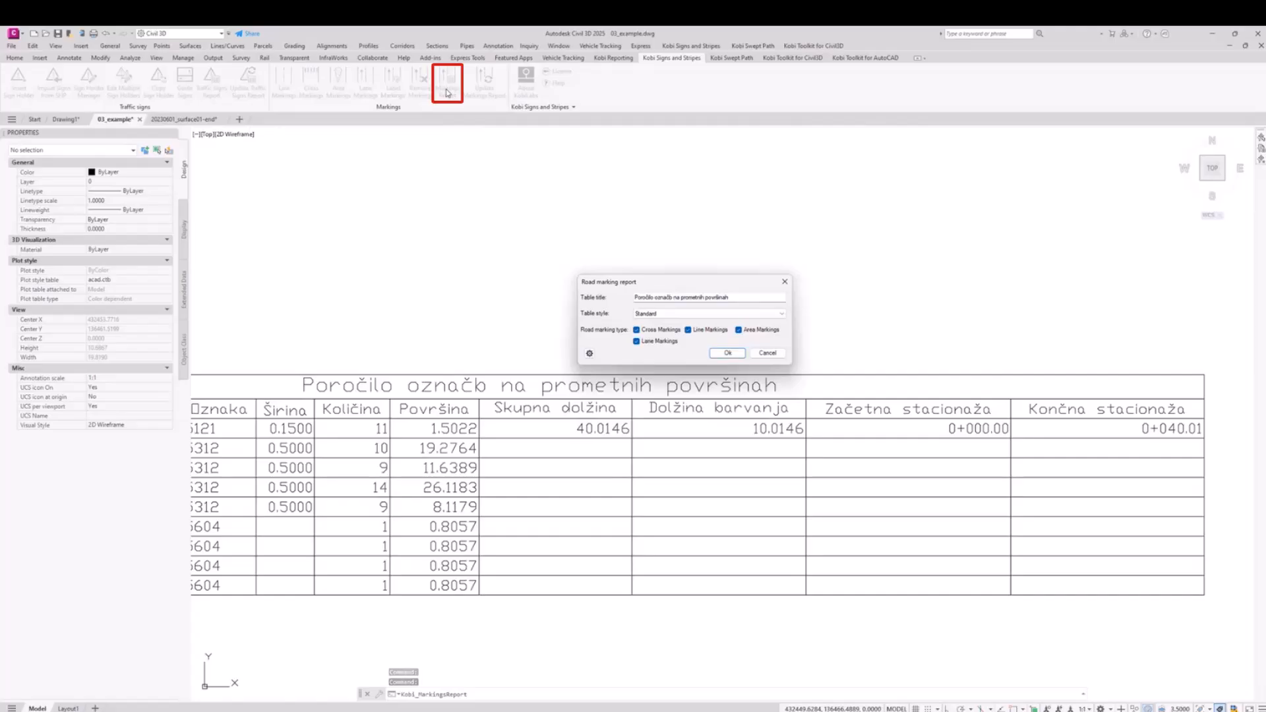
left_click(588, 353)
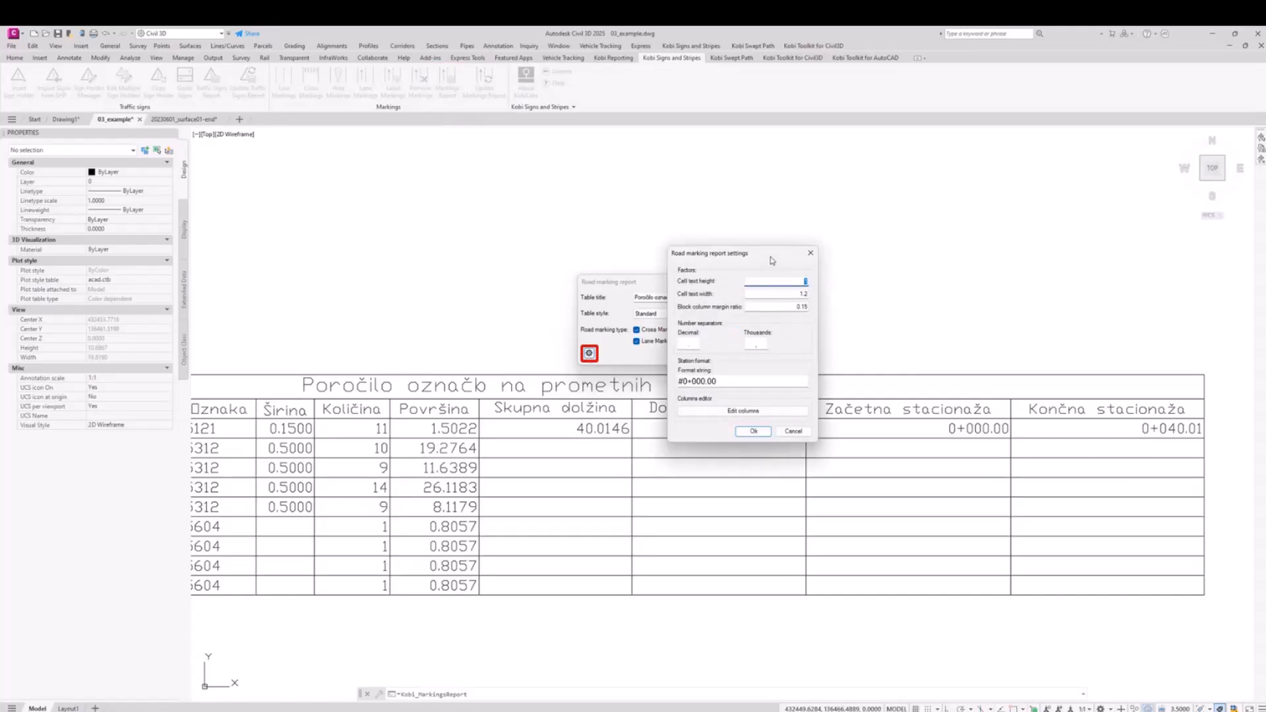
left_click(750, 412)
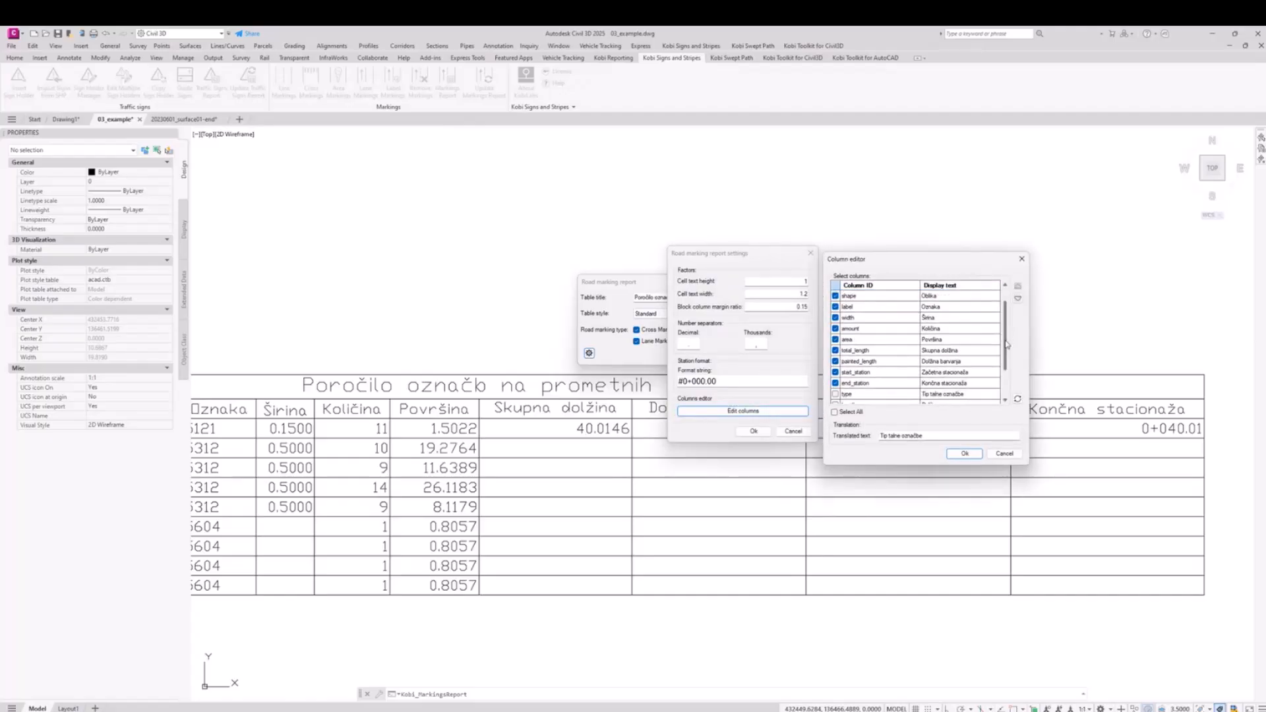
left_click(836, 383)
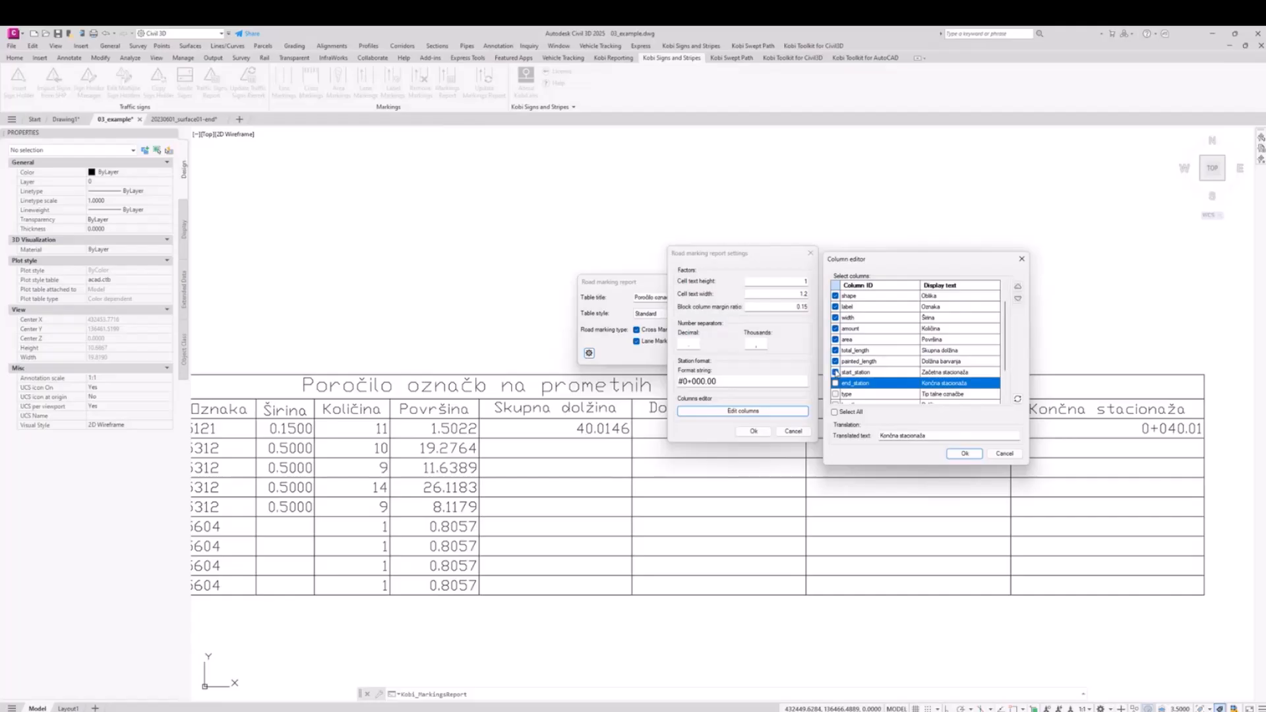
left_click(835, 372)
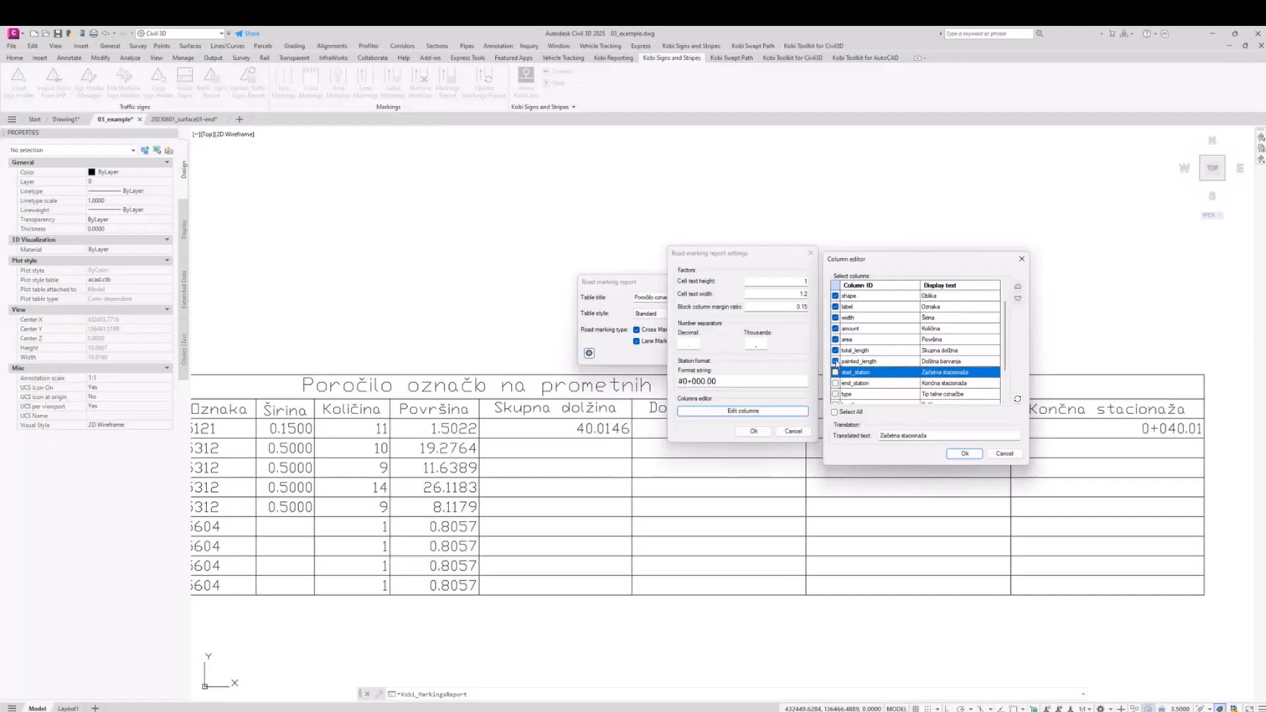
left_click(836, 362)
left_click(964, 453)
left_click(754, 430)
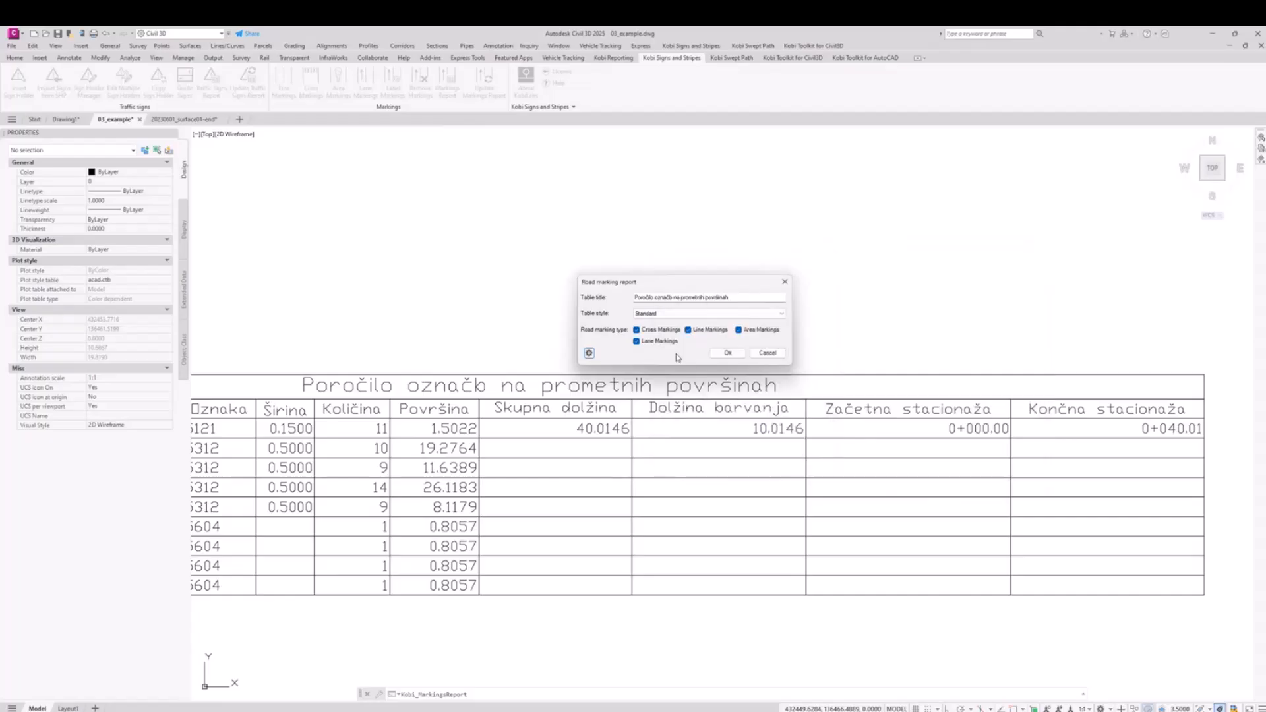
Step: Generate the report with the reduced columns and place its table just below the first road marking report
left_click(729, 354)
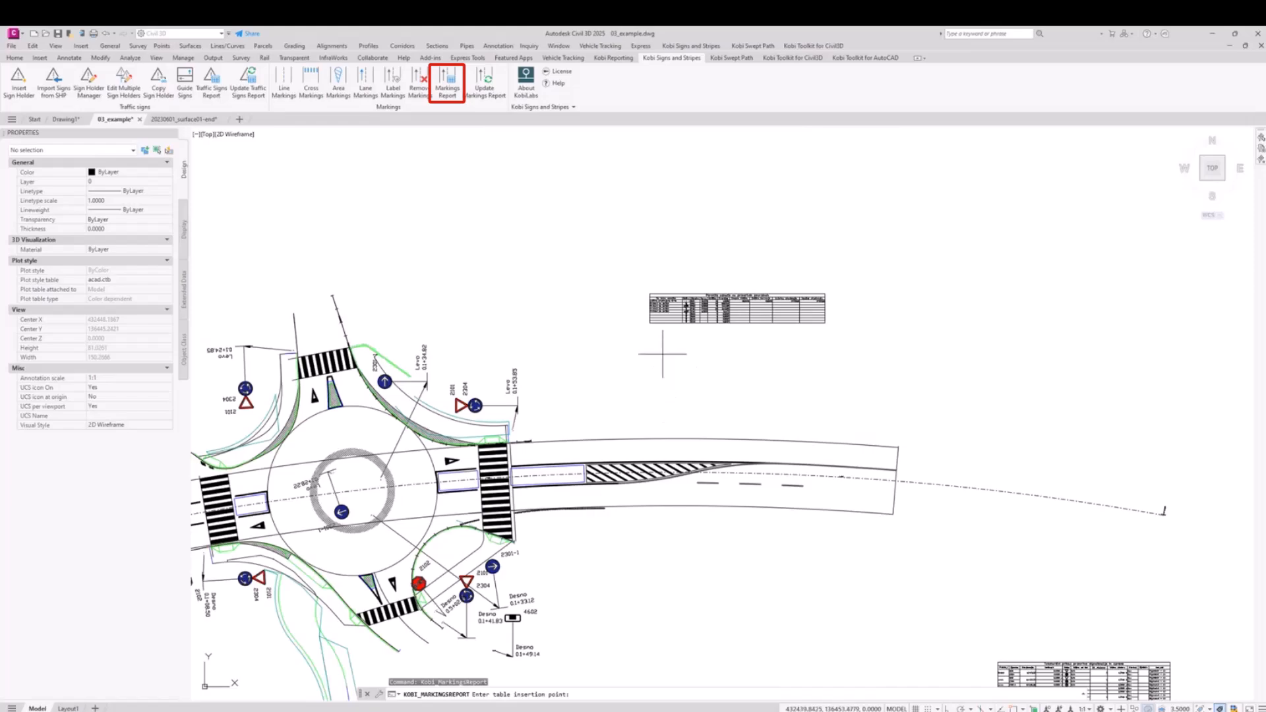
left_click(662, 356)
scroll(663, 360, "up", 8)
scroll(688, 368, "up", 3)
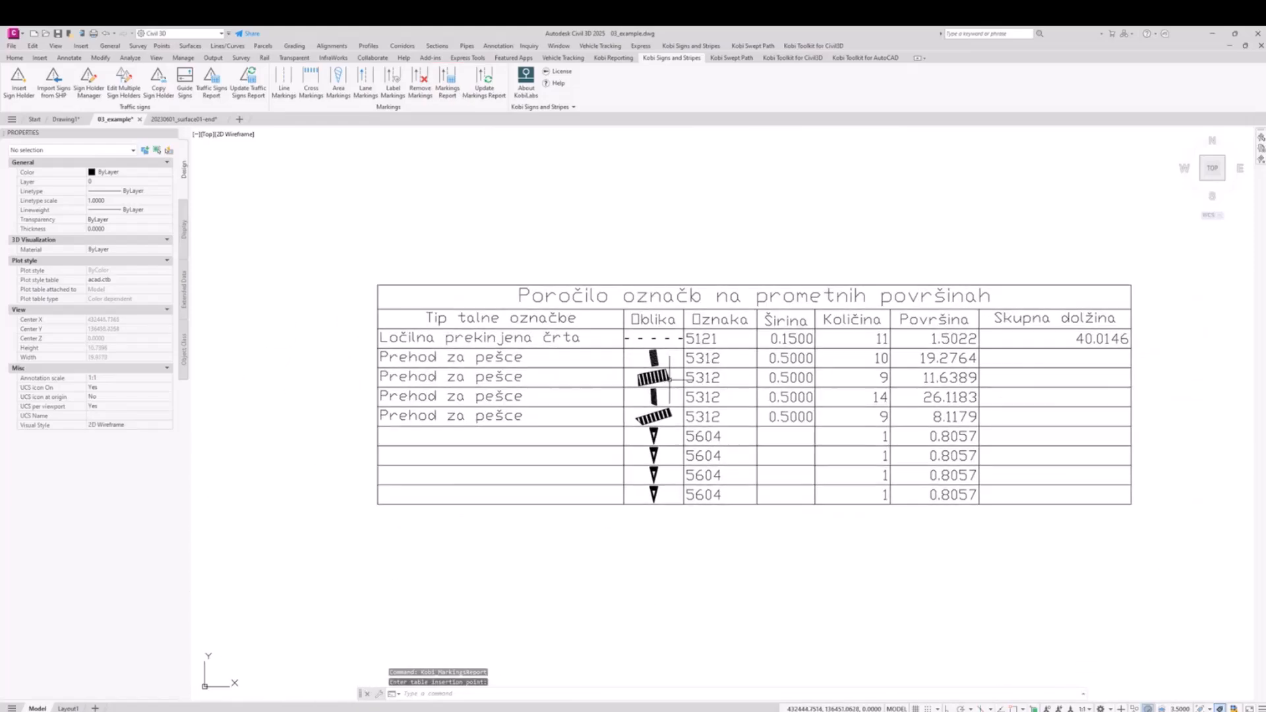
scroll(740, 406, "up", 1)
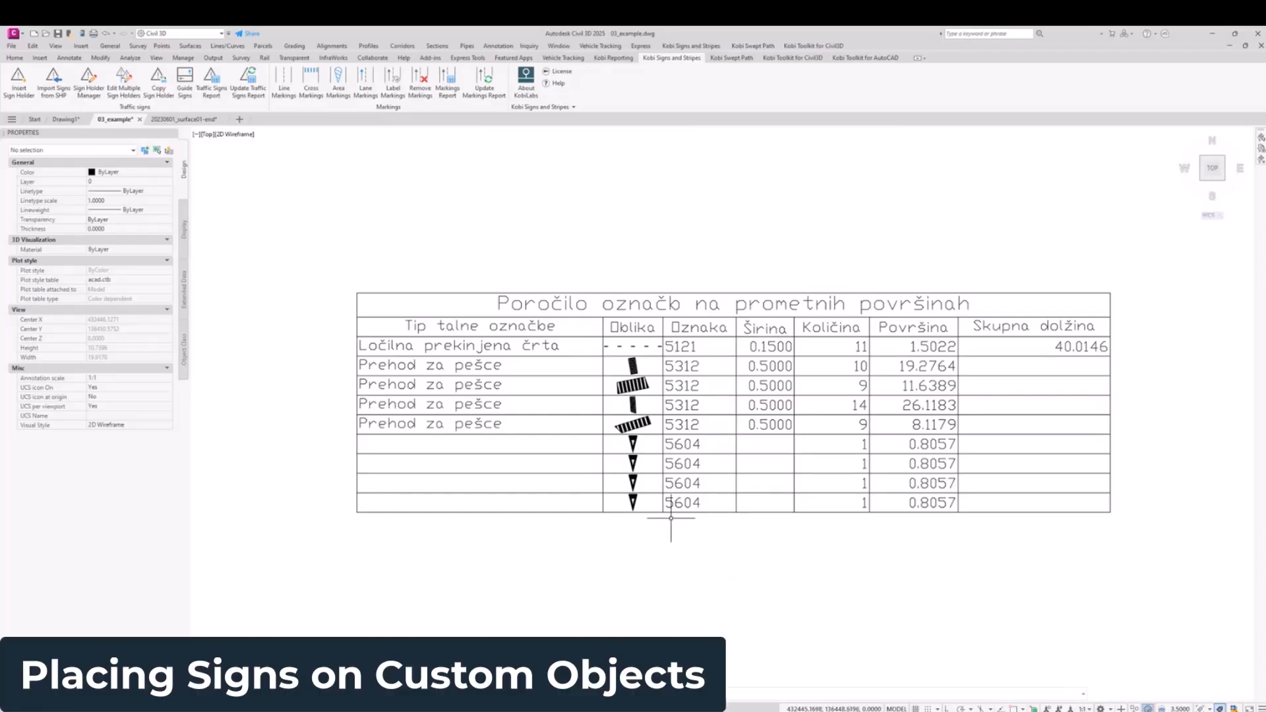
scroll(696, 468, "down", 4)
scroll(768, 465, "down", 4)
scroll(725, 465, "up", 1)
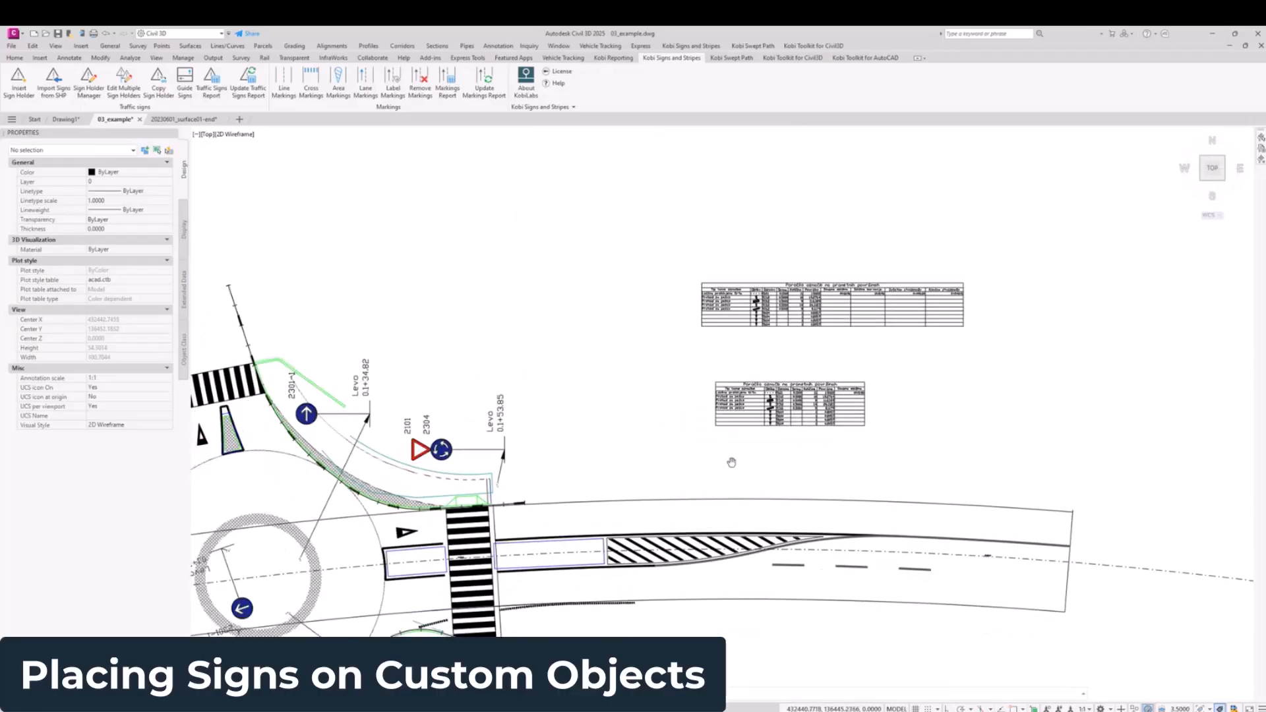
middle_click_drag(633, 470, 956, 138)
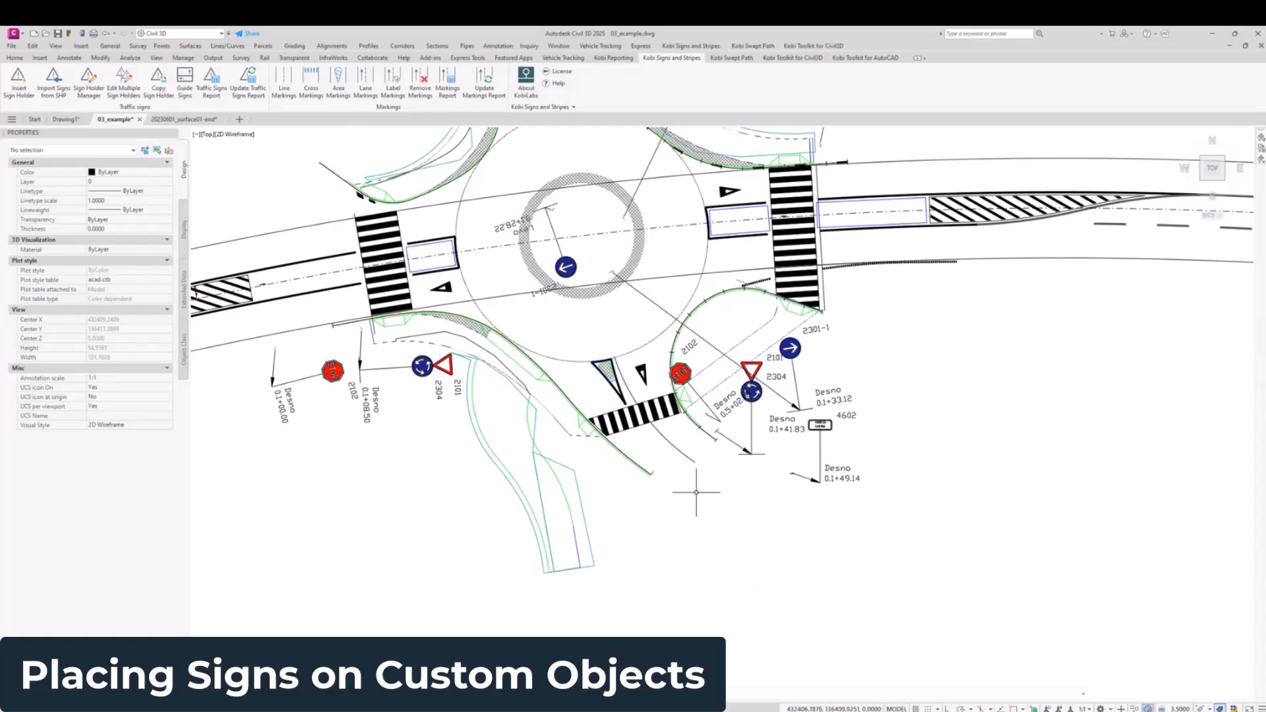
Step: Start a new sign holder with sign 2101 from group 2000 and open the holder's additional settings
scroll(461, 597, "up", 8)
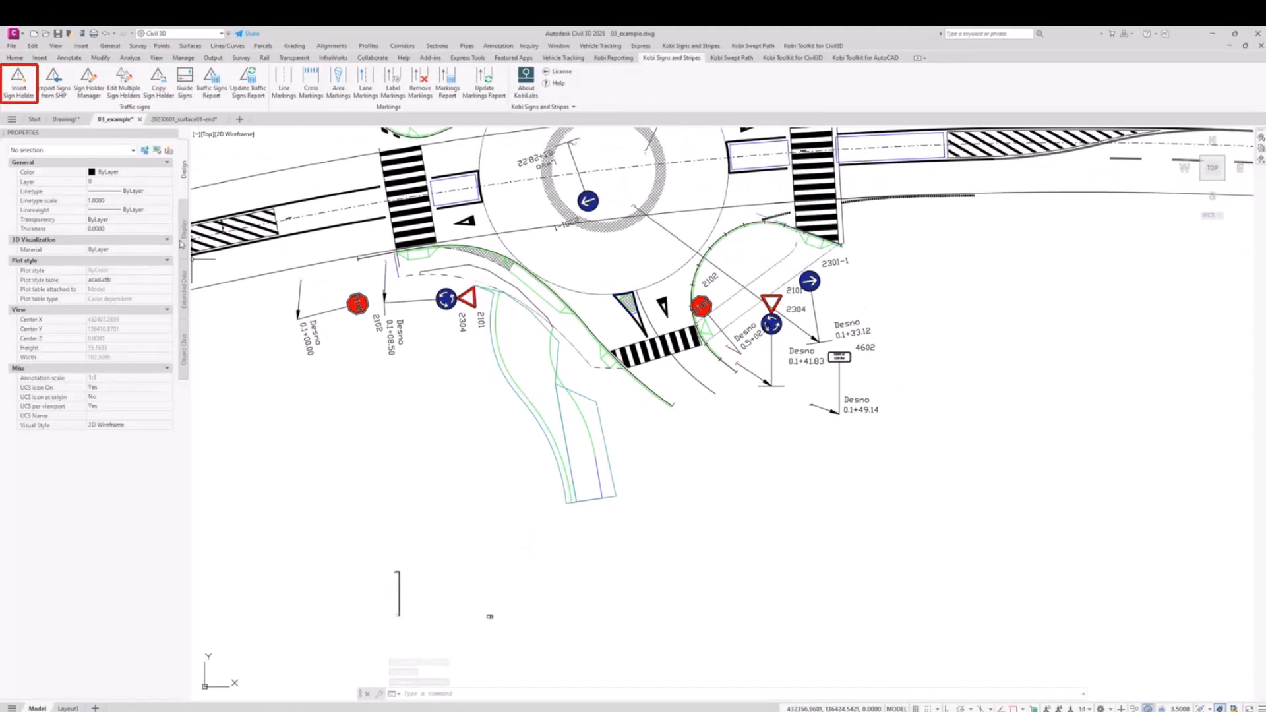
left_click(22, 85)
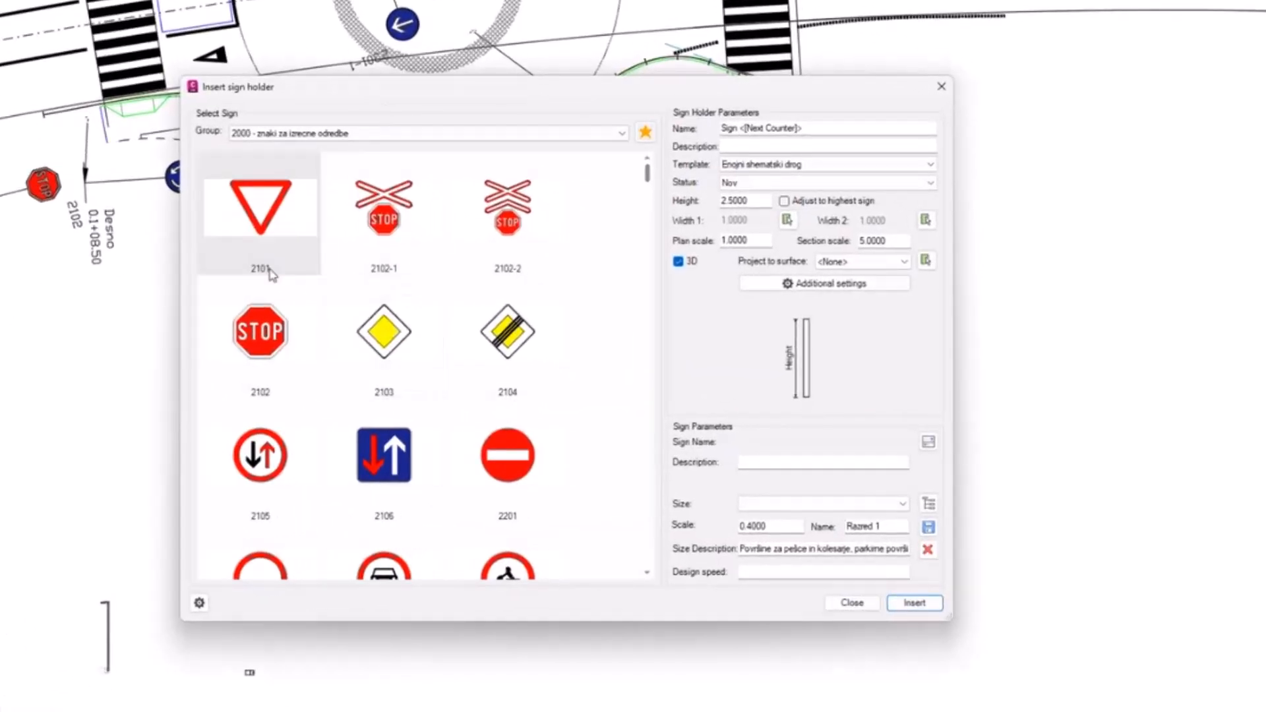
left_click(243, 205)
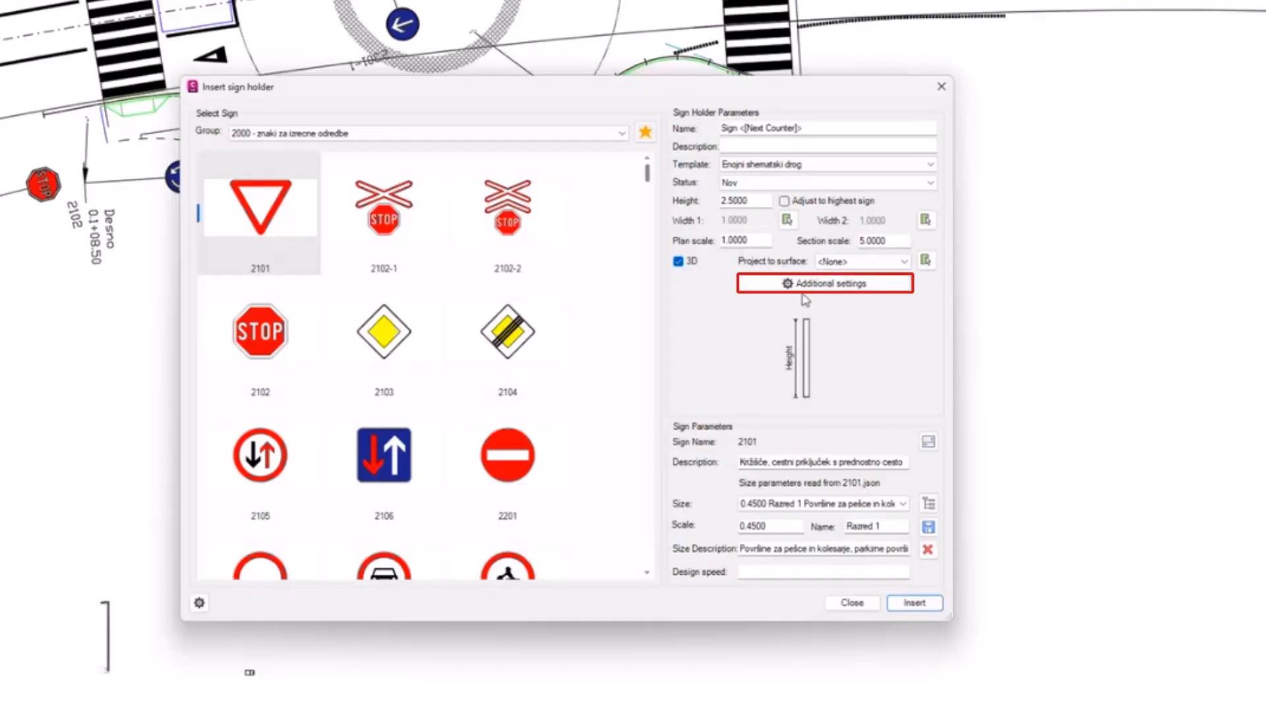
left_click(829, 283)
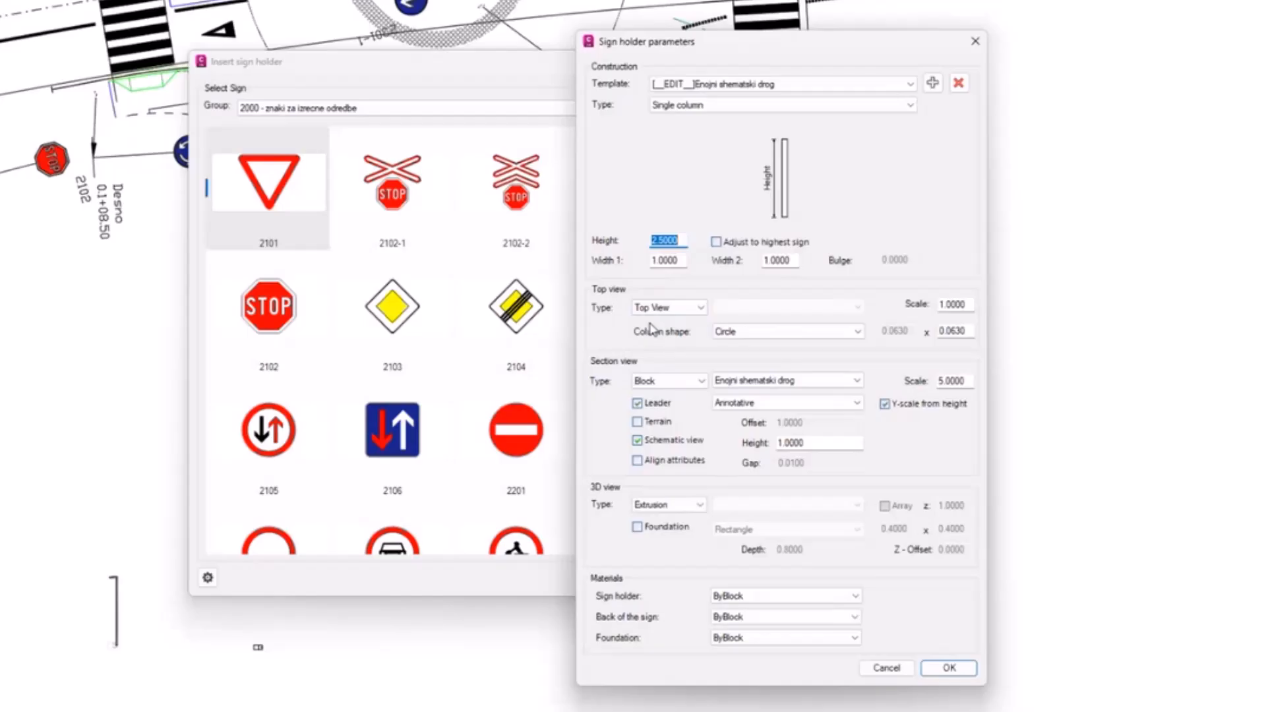
Step: Set the sign holder's top view to the block Lighting_Street_top_view
left_click(672, 308)
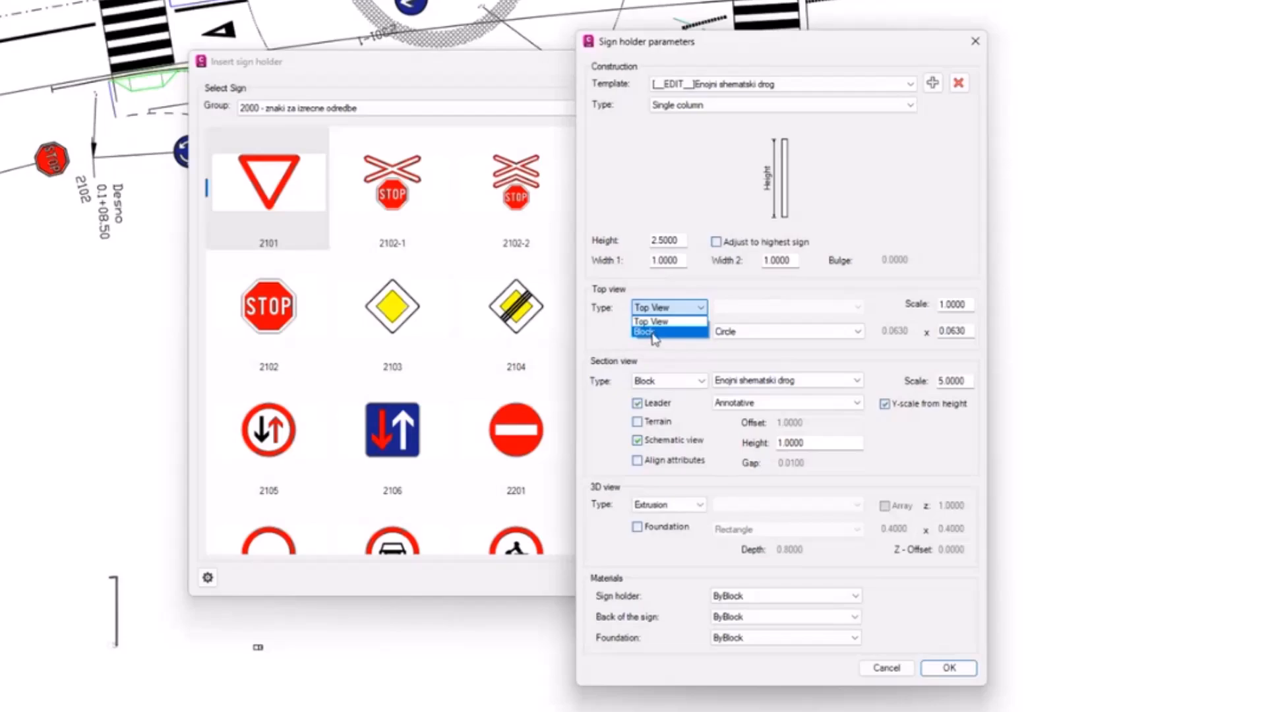
left_click(652, 332)
left_click(798, 307)
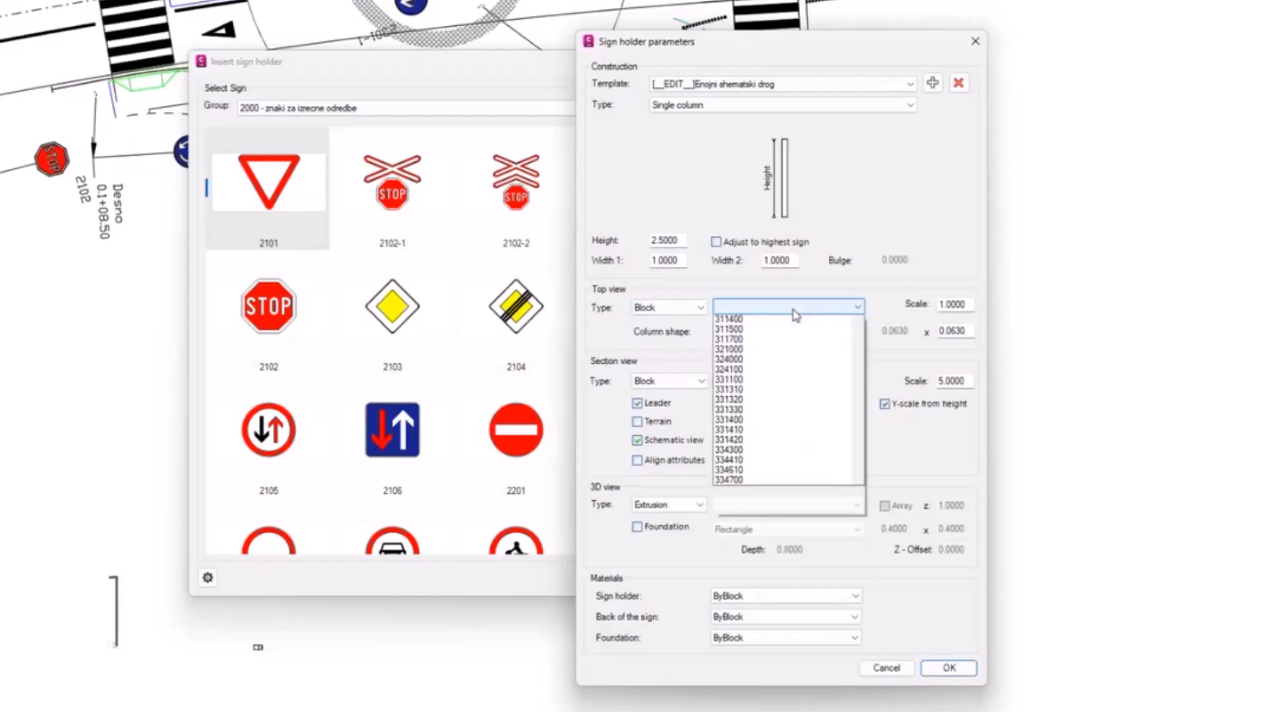
left_click_drag(858, 356, 869, 501)
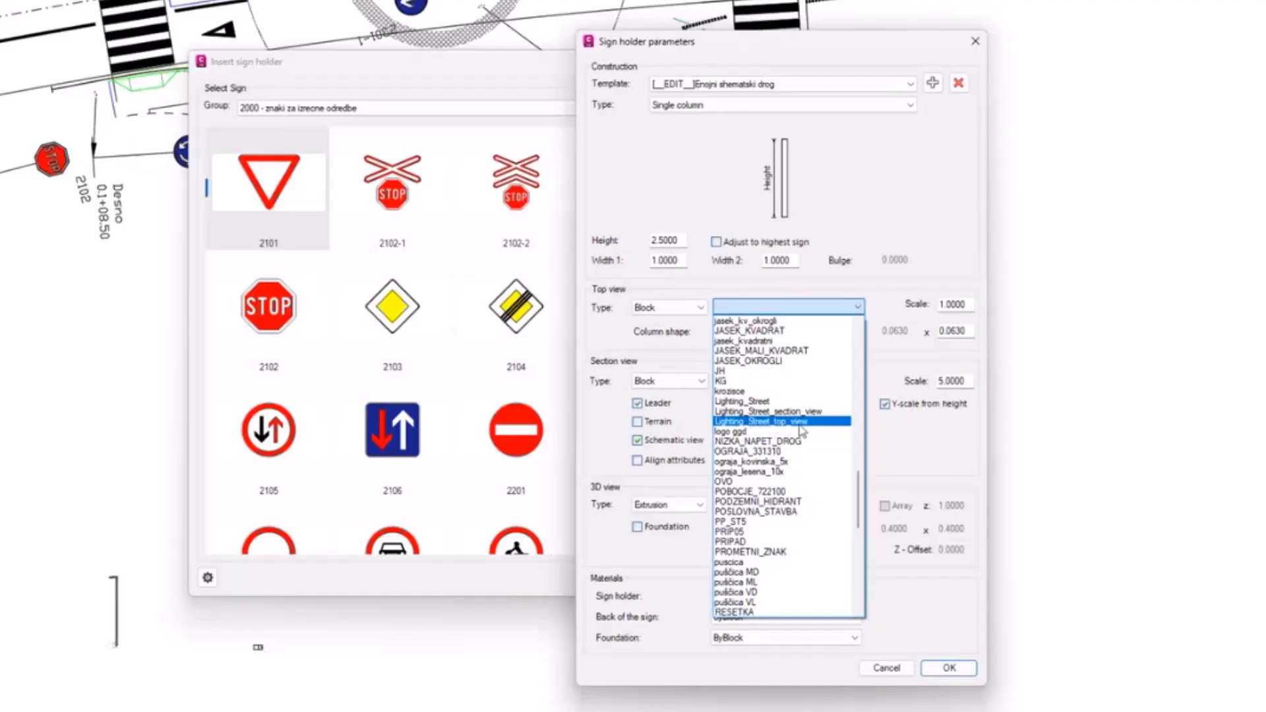
left_click(803, 428)
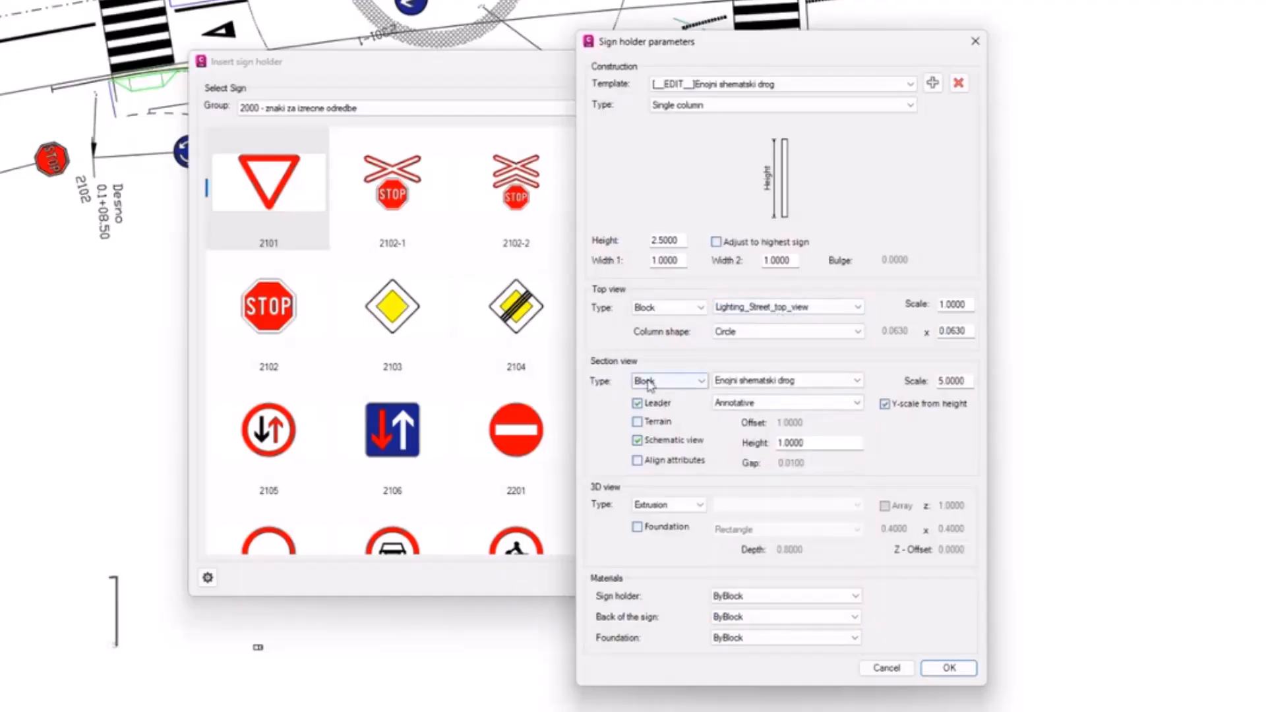
Step: Set the sign holder's section view to the block Lighting_Street_section_view
left_click(649, 381)
left_click(653, 404)
left_click(778, 381)
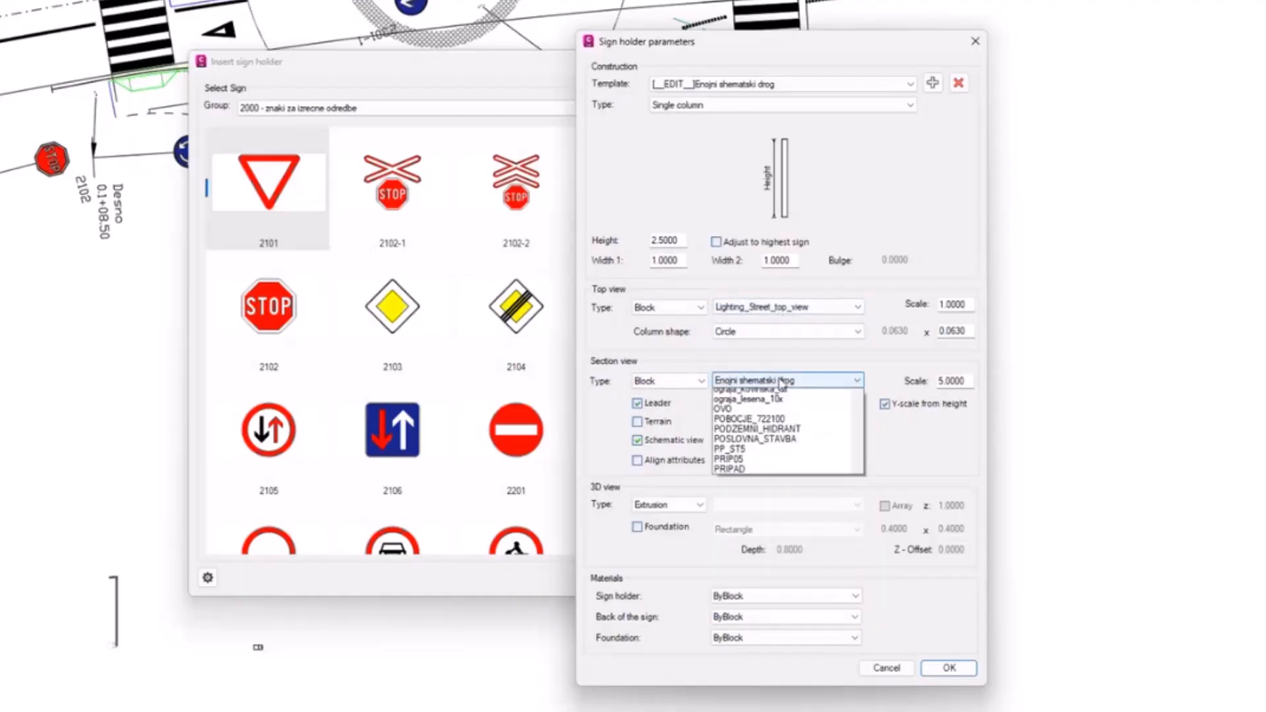
left_click(802, 527)
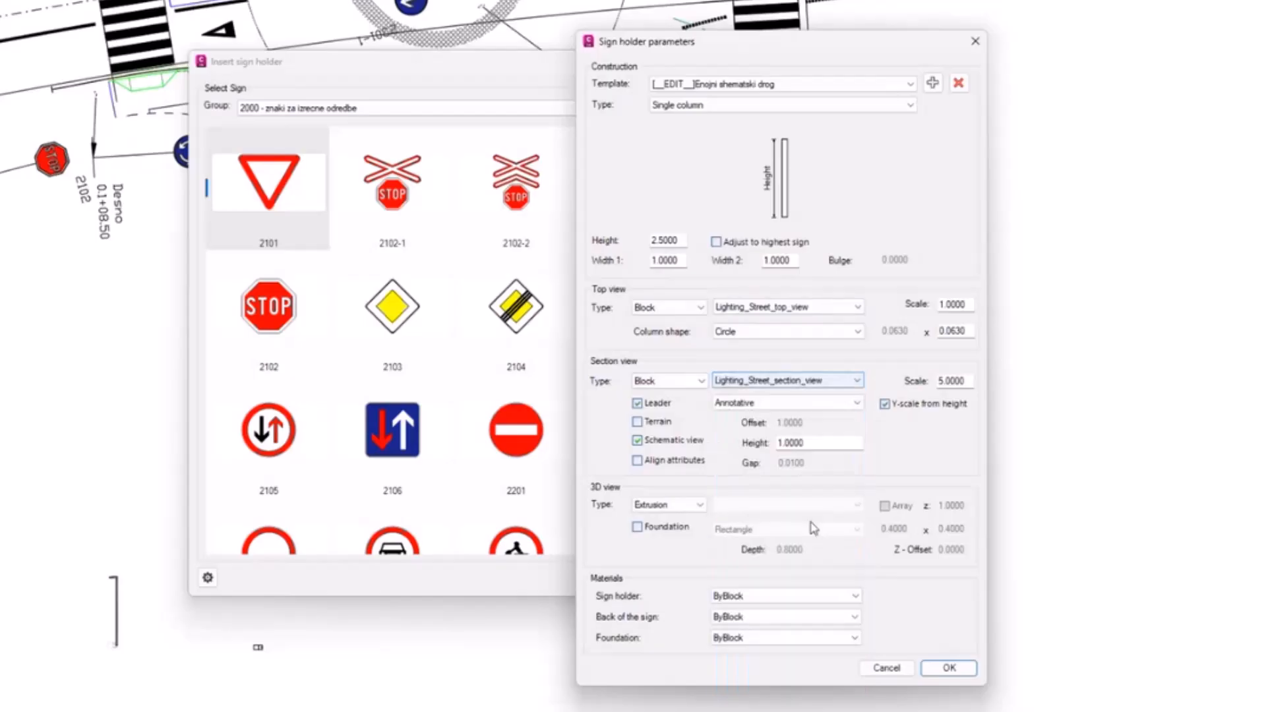
Step: Set the sign holder's 3D view to the block Lighting_Street and accept the holder parameters
left_click(778, 505)
scroll(794, 659, "down", 5)
scroll(798, 674, "down", 5)
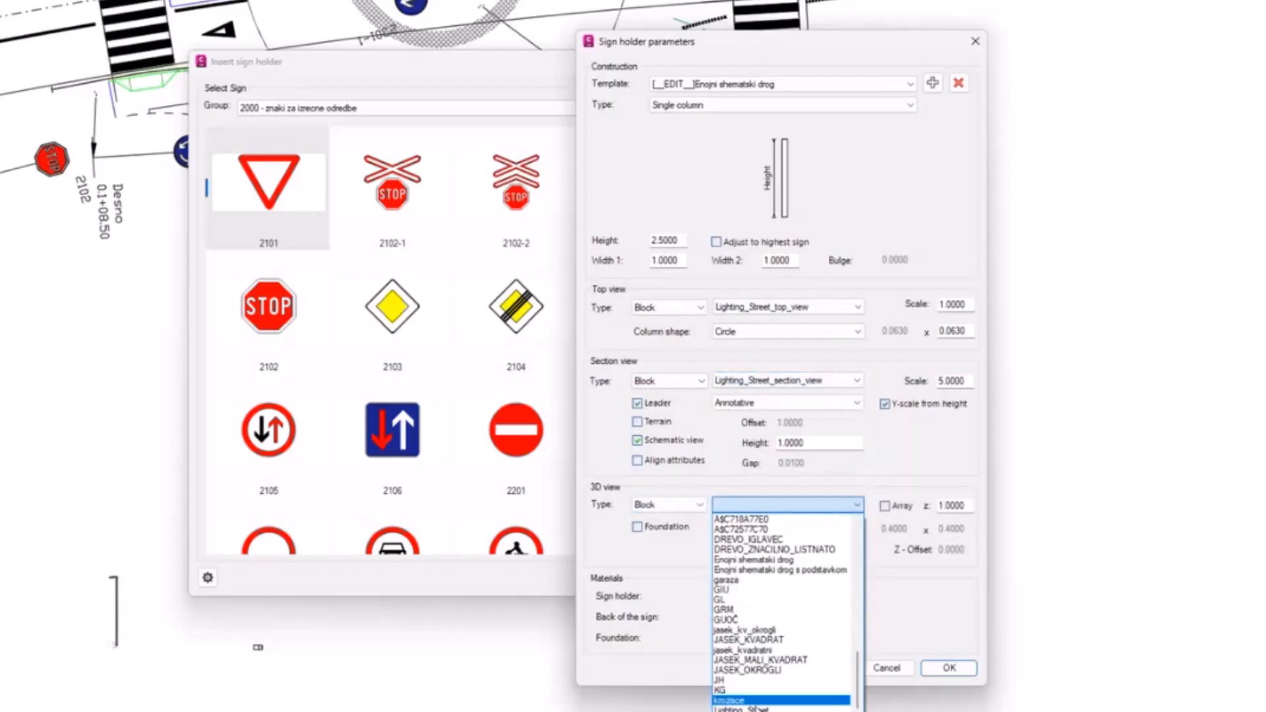
left_click(799, 673)
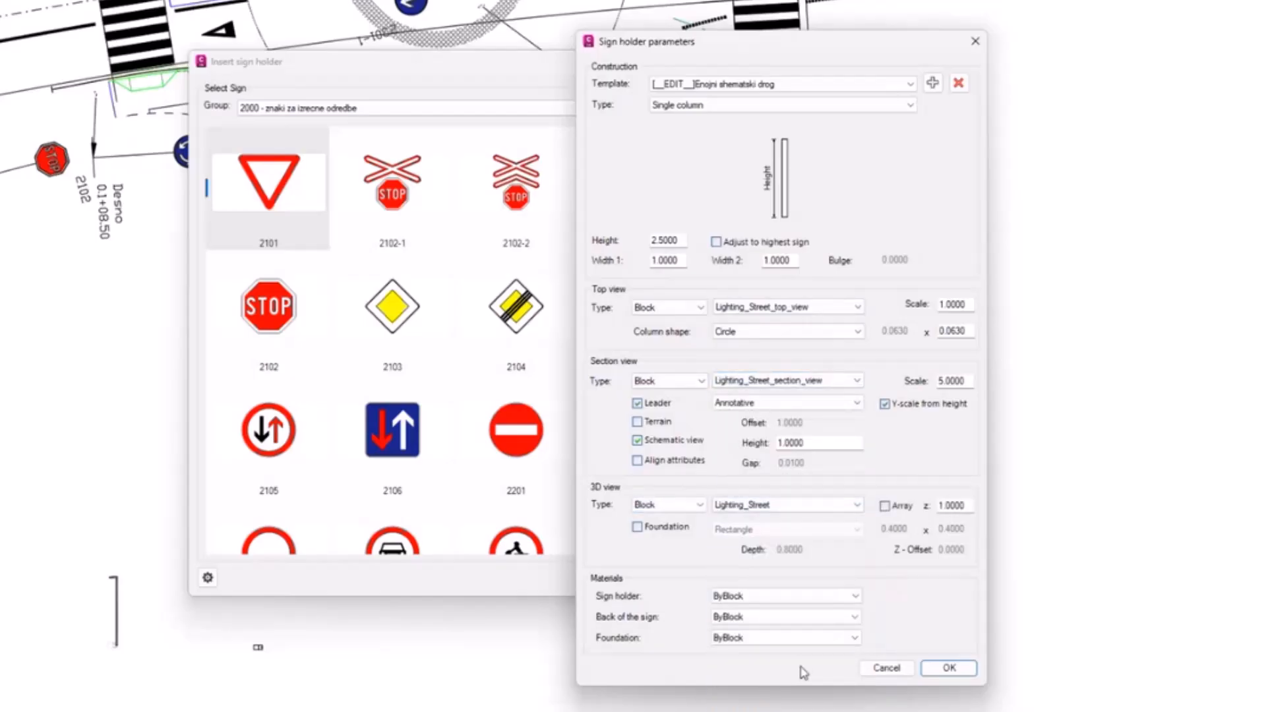
left_click(950, 667)
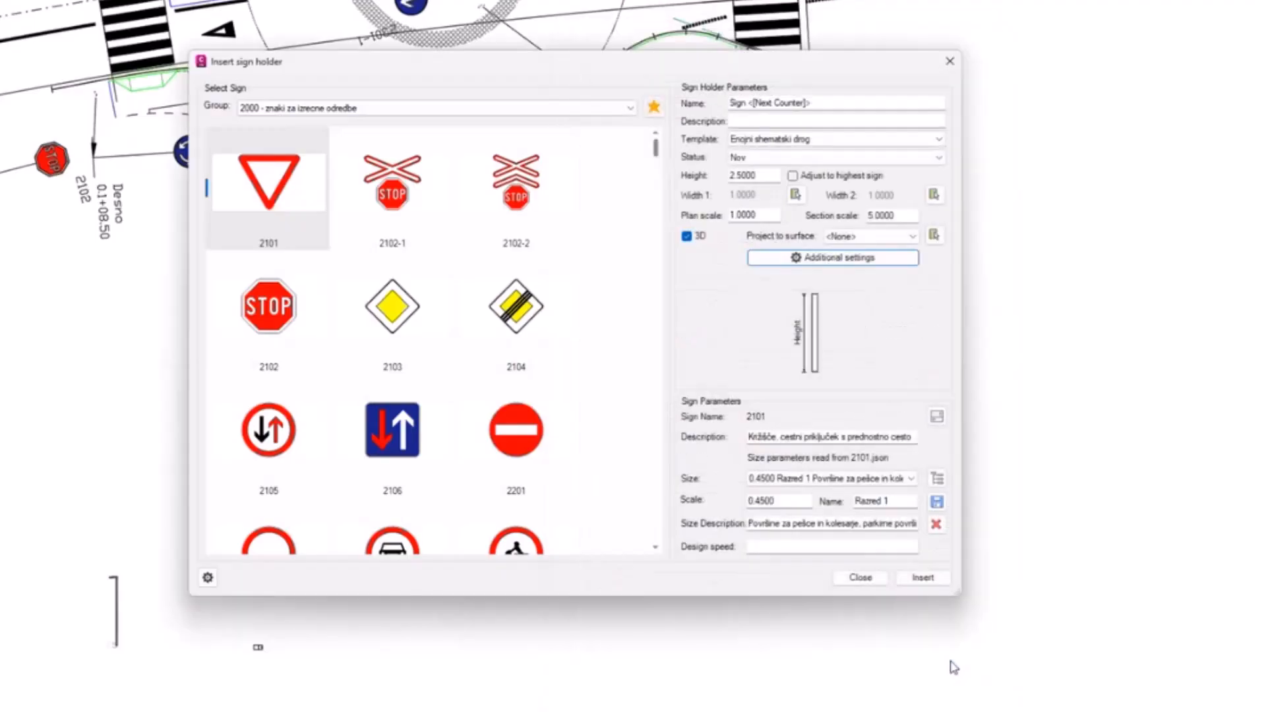
Step: Insert the street-light sign holder northeast of the roundabout, placing its sign 2101 symbol above with the default leader
left_click(916, 580)
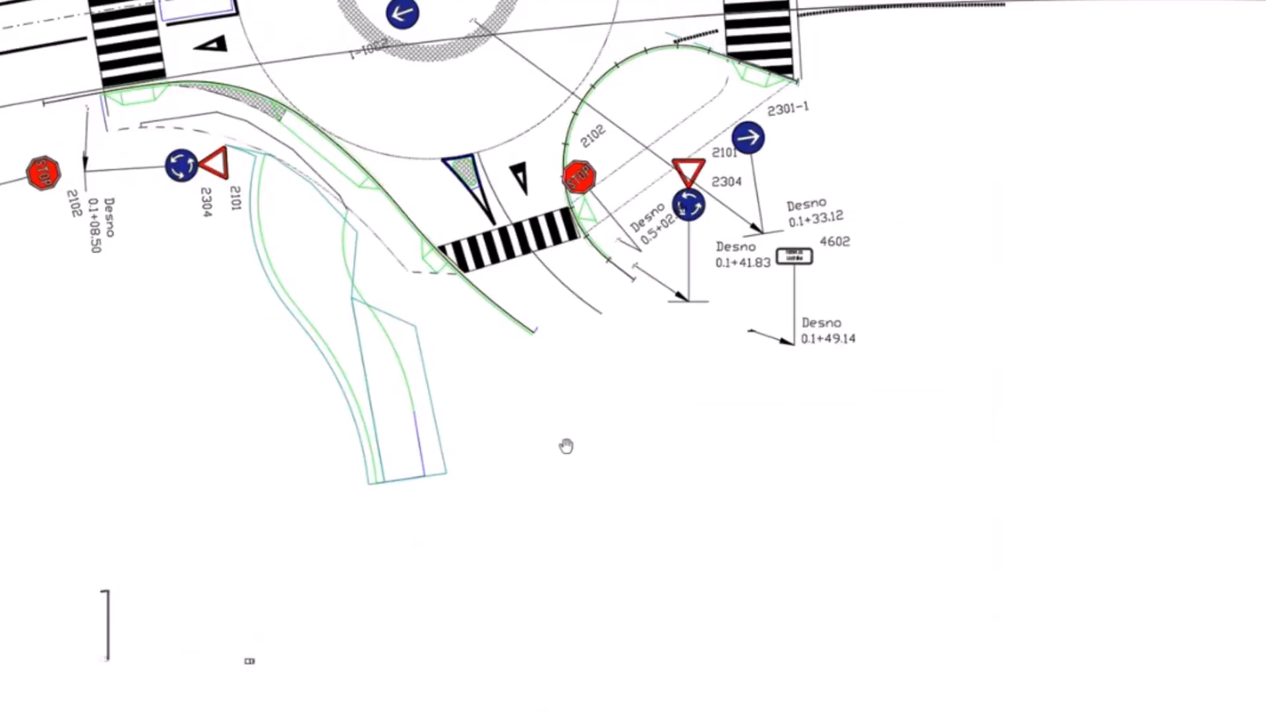
middle_click_drag(381, 407, 308, 663)
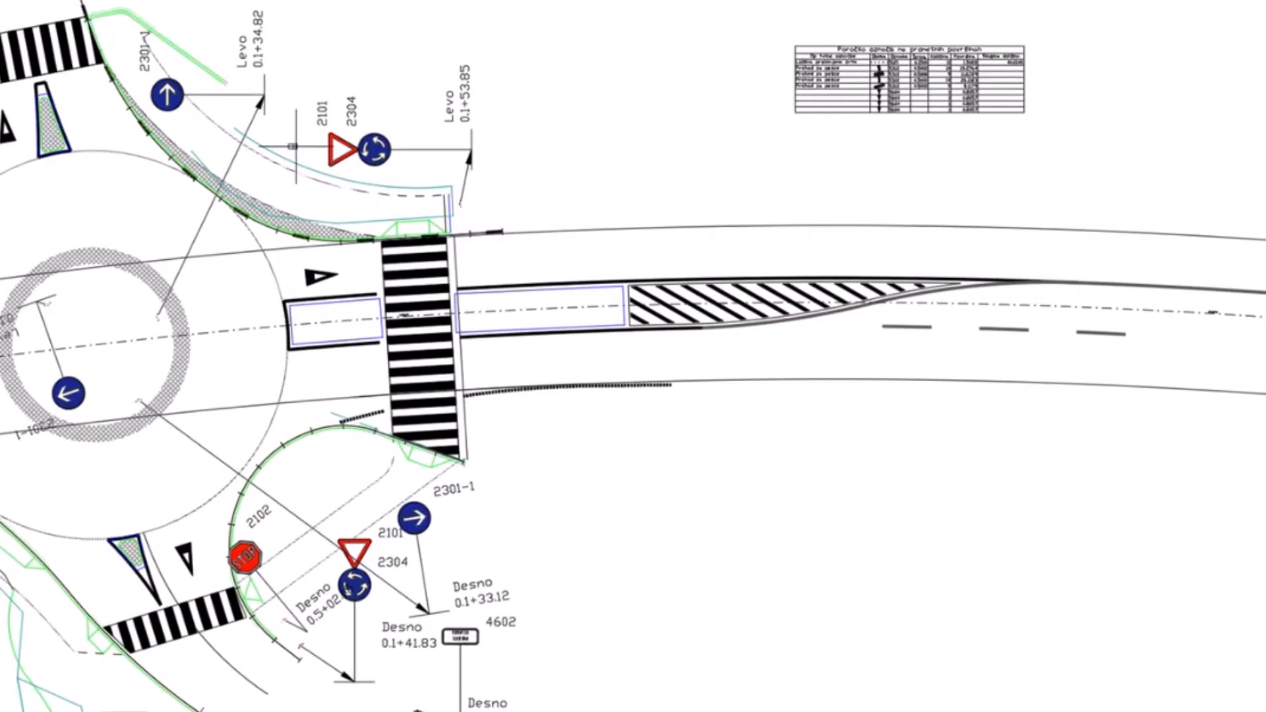
scroll(277, 145, "up", 6)
scroll(341, 316, "down", 5)
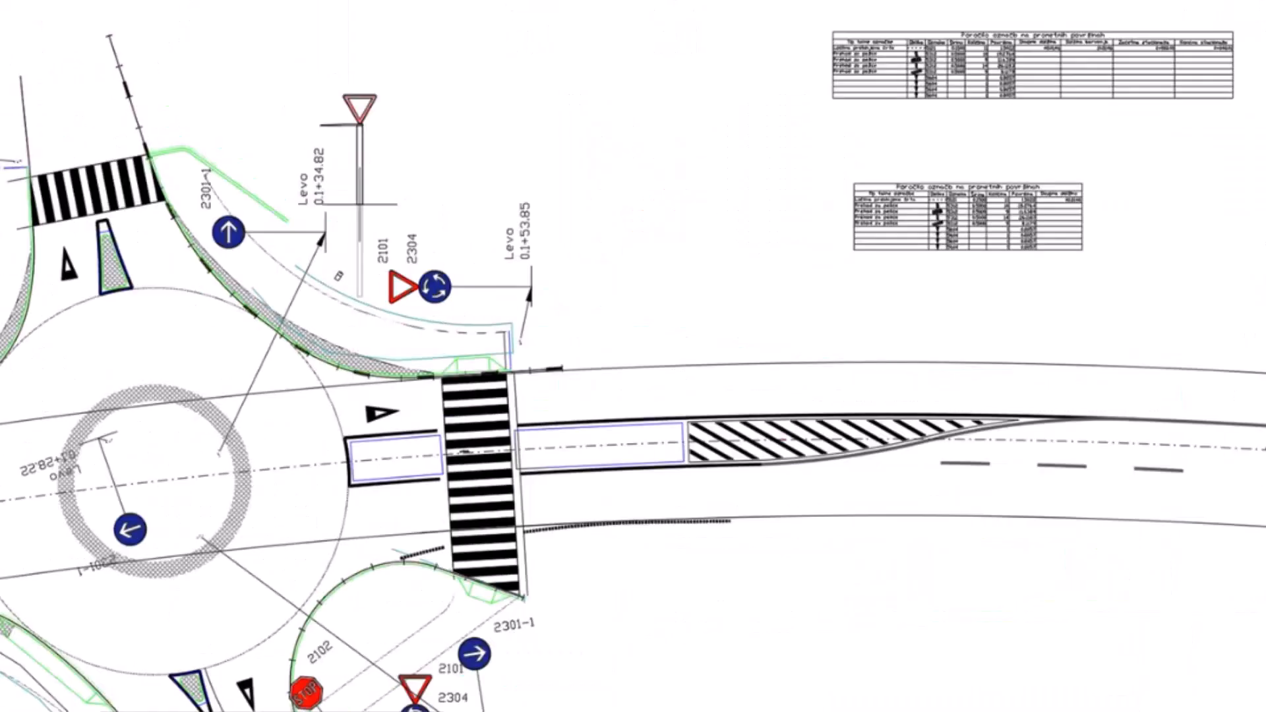
key("Return")
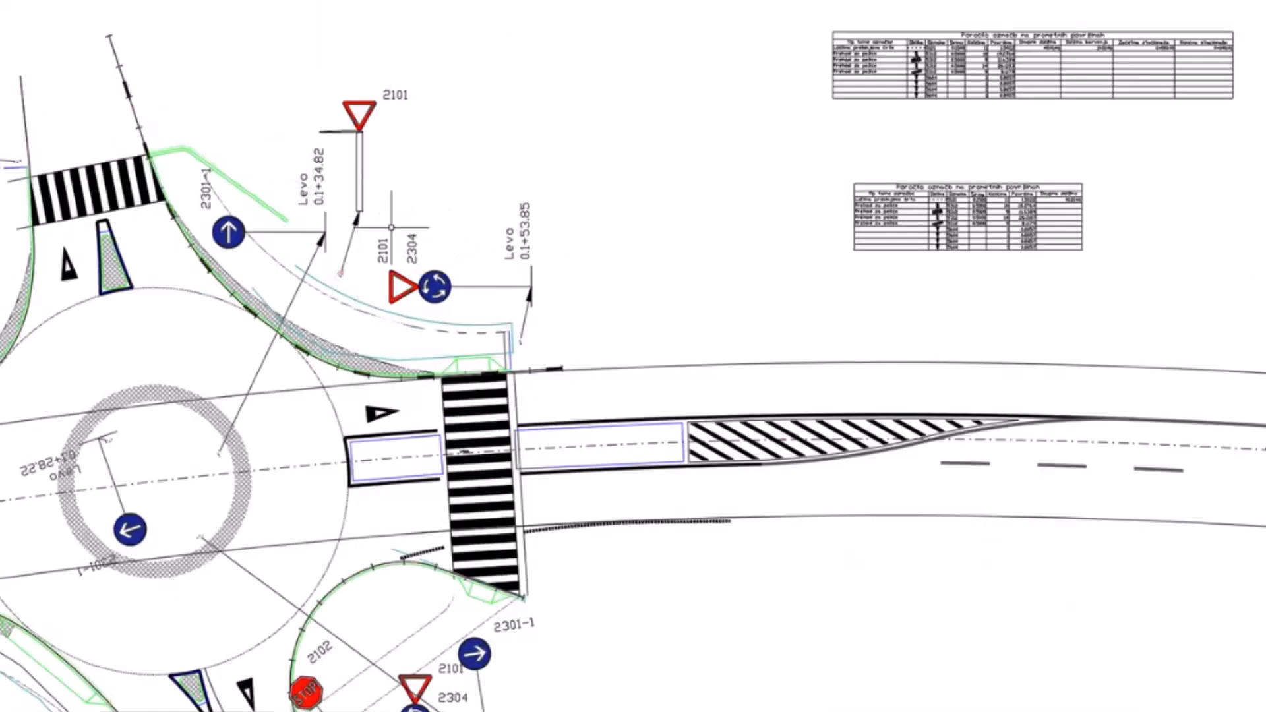
Step: Examine the new street-light holder and its mounted sign in 3D, both up close and among the neighbouring signs
scroll(364, 226, "up", 2)
scroll(345, 241, "down", 1)
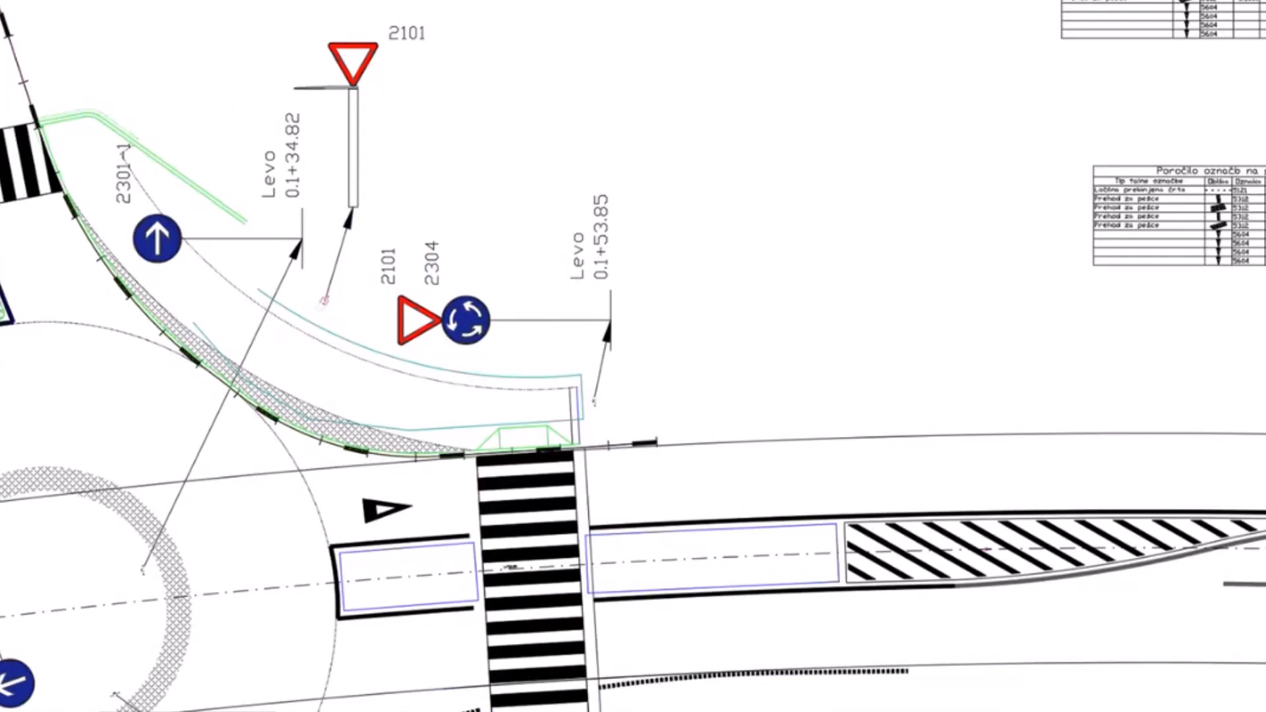
middle_click_drag(290, 264, 323, 56, "shift")
scroll(435, 345, "down", 4)
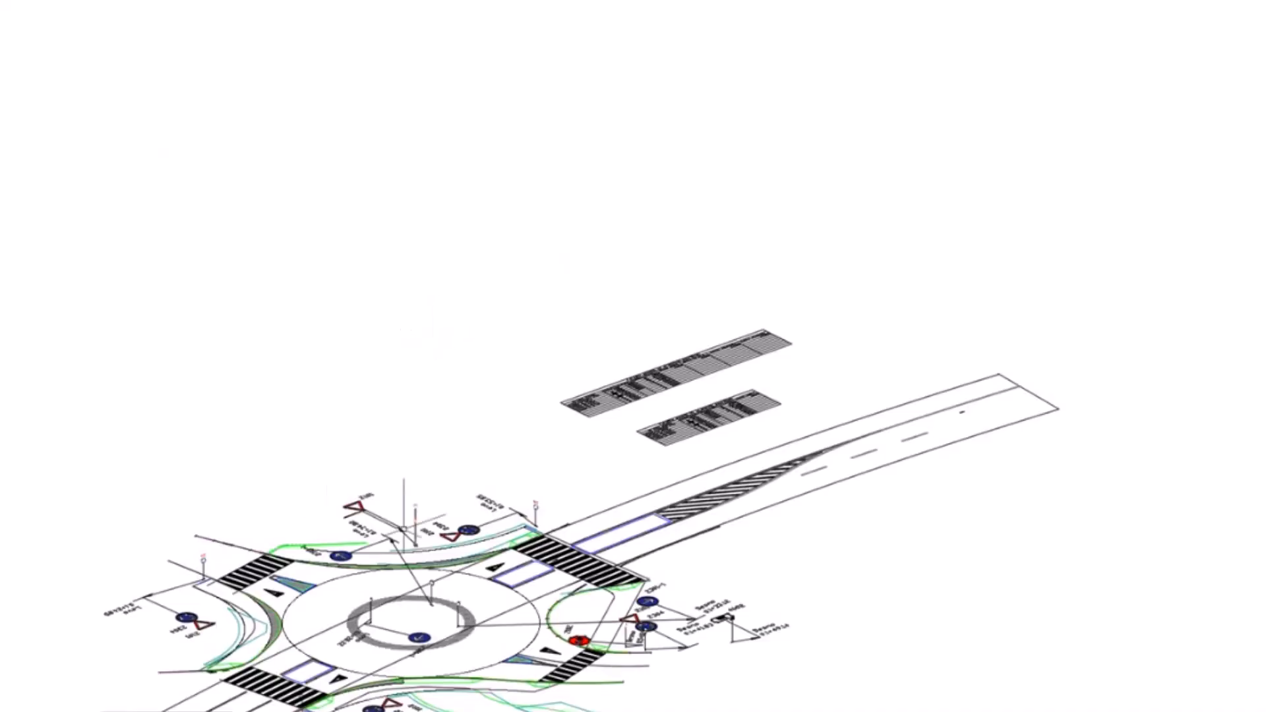
scroll(414, 525, "up", 6)
middle_click_drag(444, 531, 387, 362, "shift")
scroll(552, 410, "up", 5)
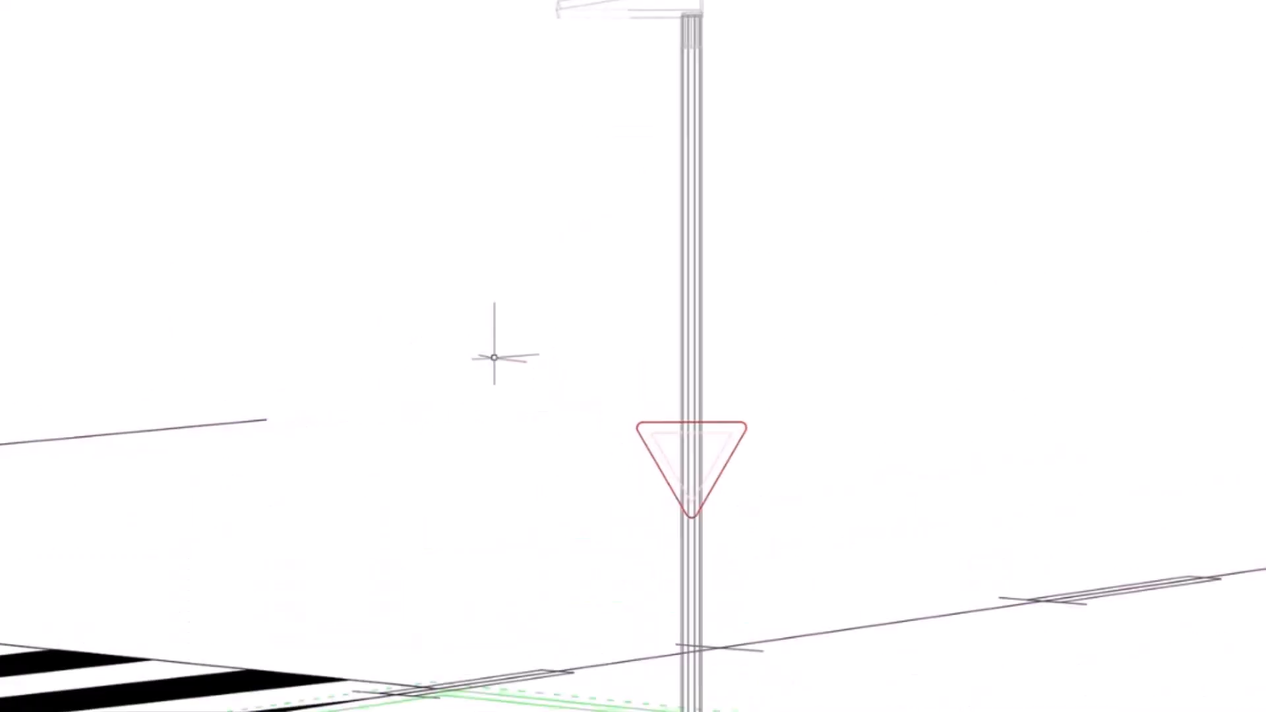
scroll(494, 358, "down", 4)
scroll(556, 225, "up", 4)
scroll(498, 274, "down", 2)
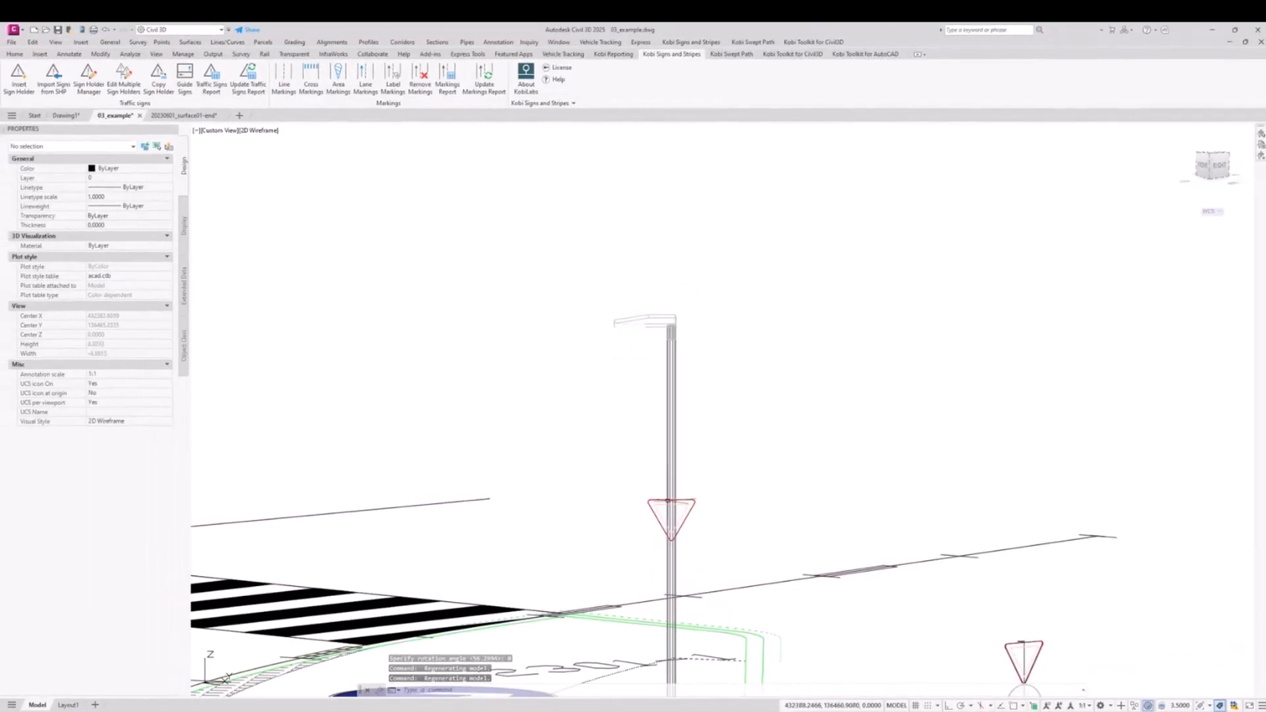
scroll(667, 505, "down", 6)
scroll(657, 503, "up", 2)
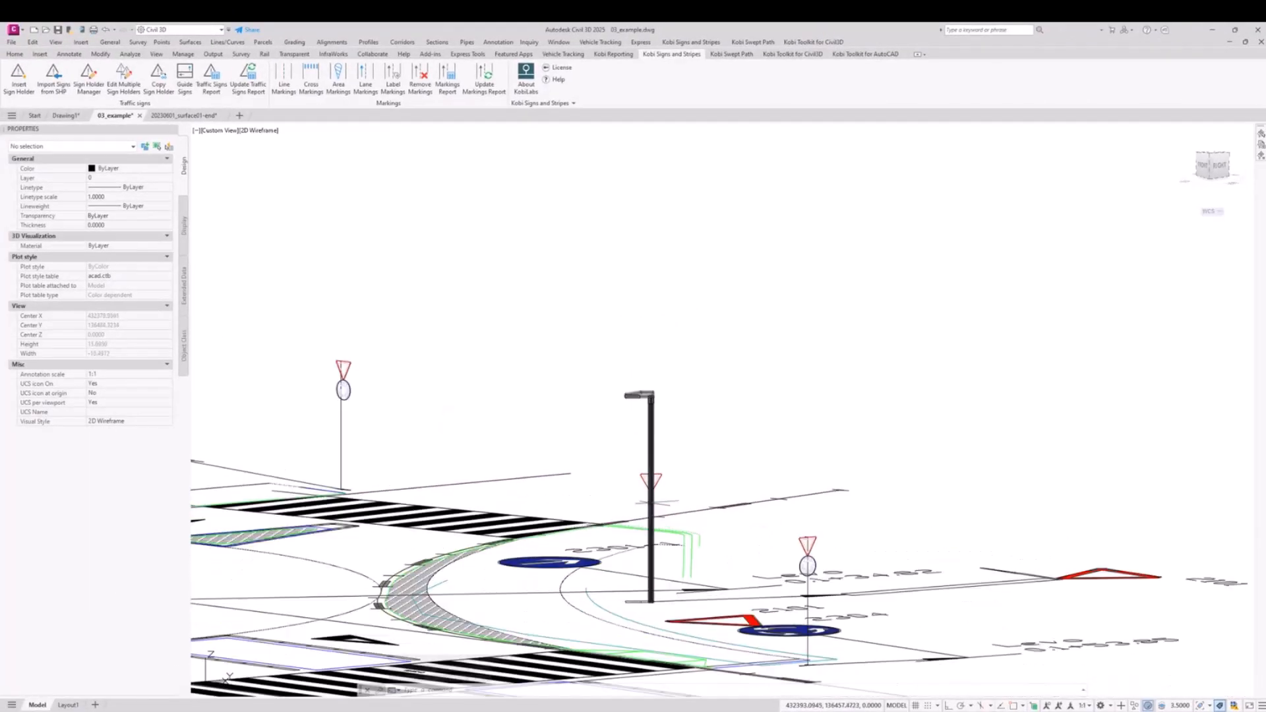
scroll(651, 503, "up", 2)
scroll(648, 488, "down", 2)
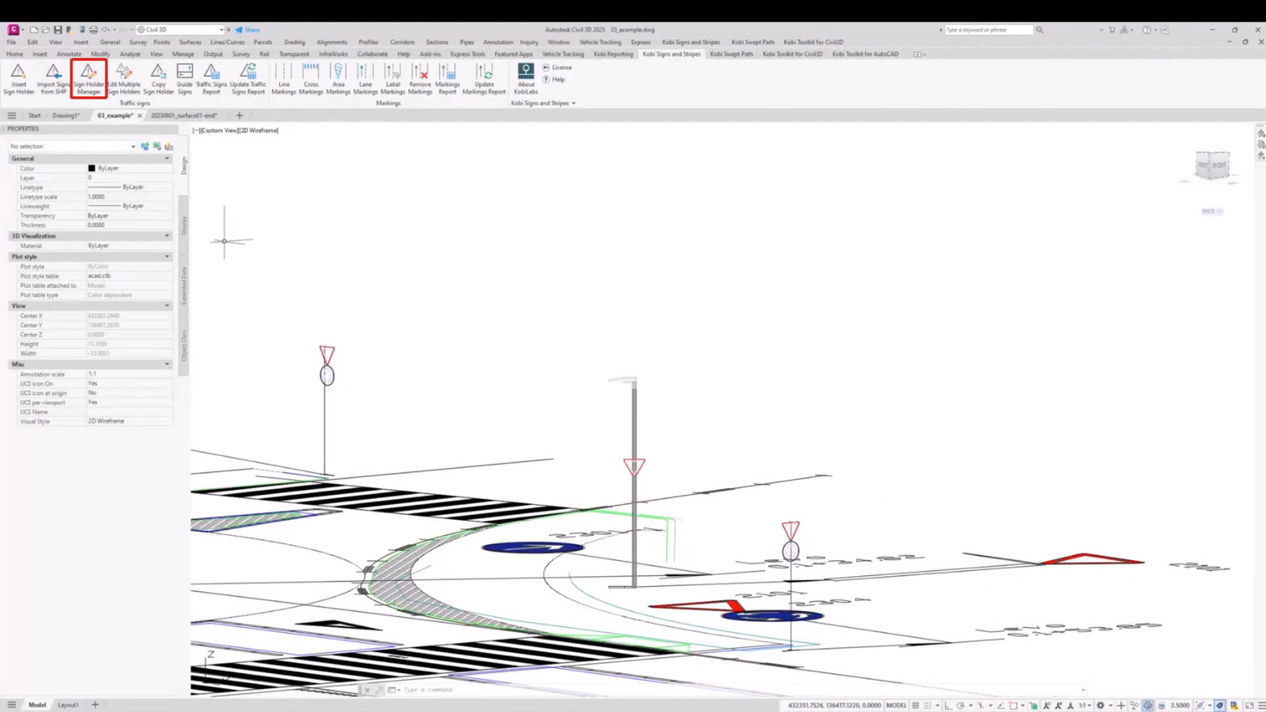
Step: Open the street-light holder in the Sign Holder Manager and set sign 2101's top elevation to 2
left_click(88, 78)
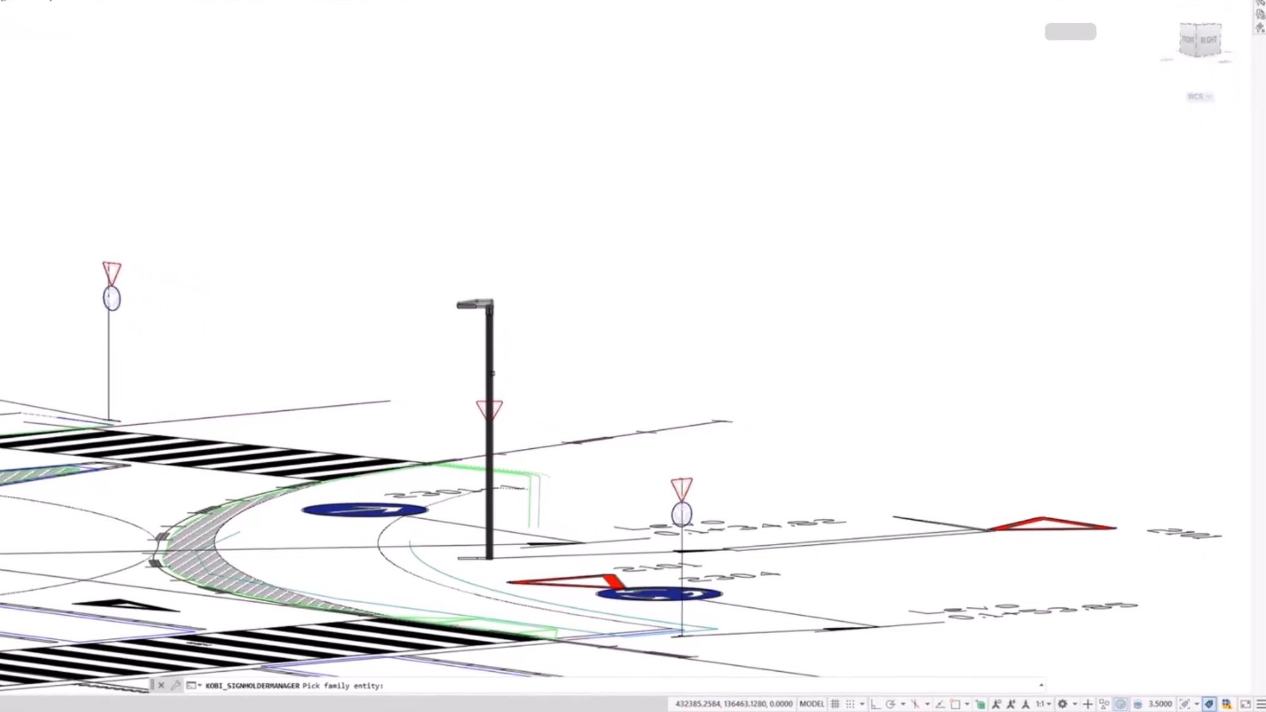
left_click(493, 373)
left_click_drag(979, 432, 1149, 469)
left_click_drag(910, 438, 979, 439)
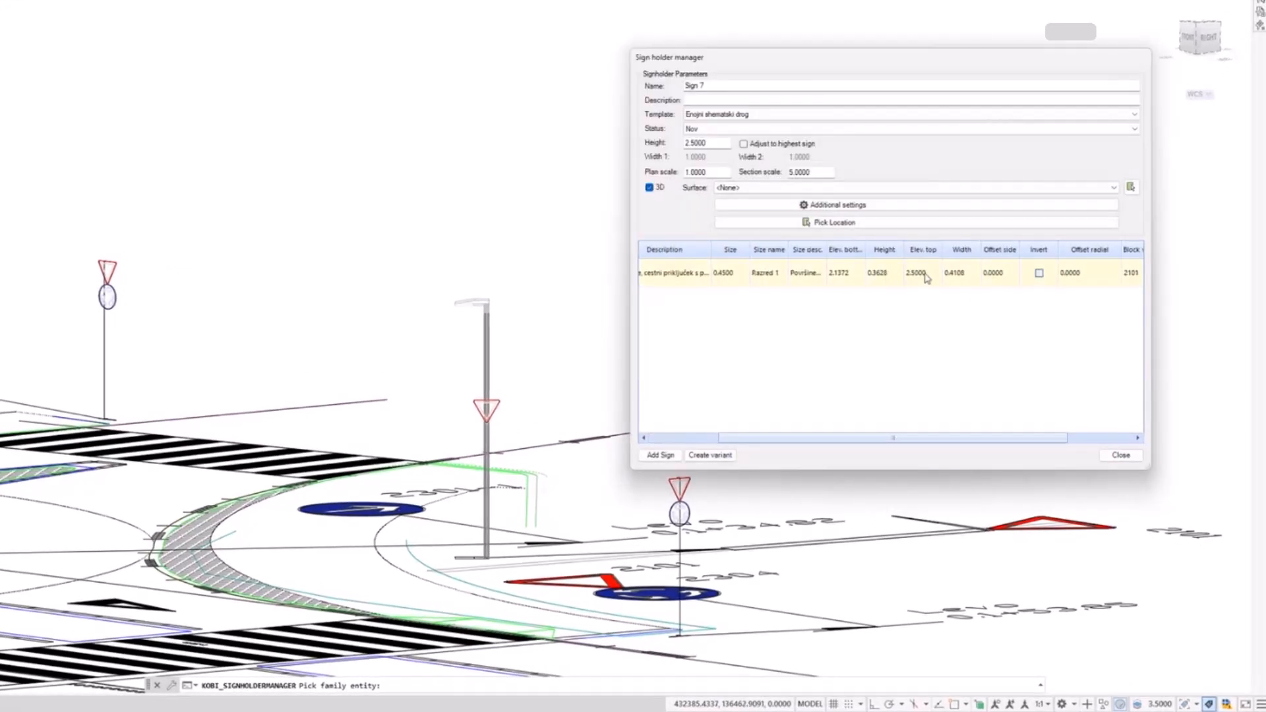
left_click(922, 273)
left_click(922, 273)
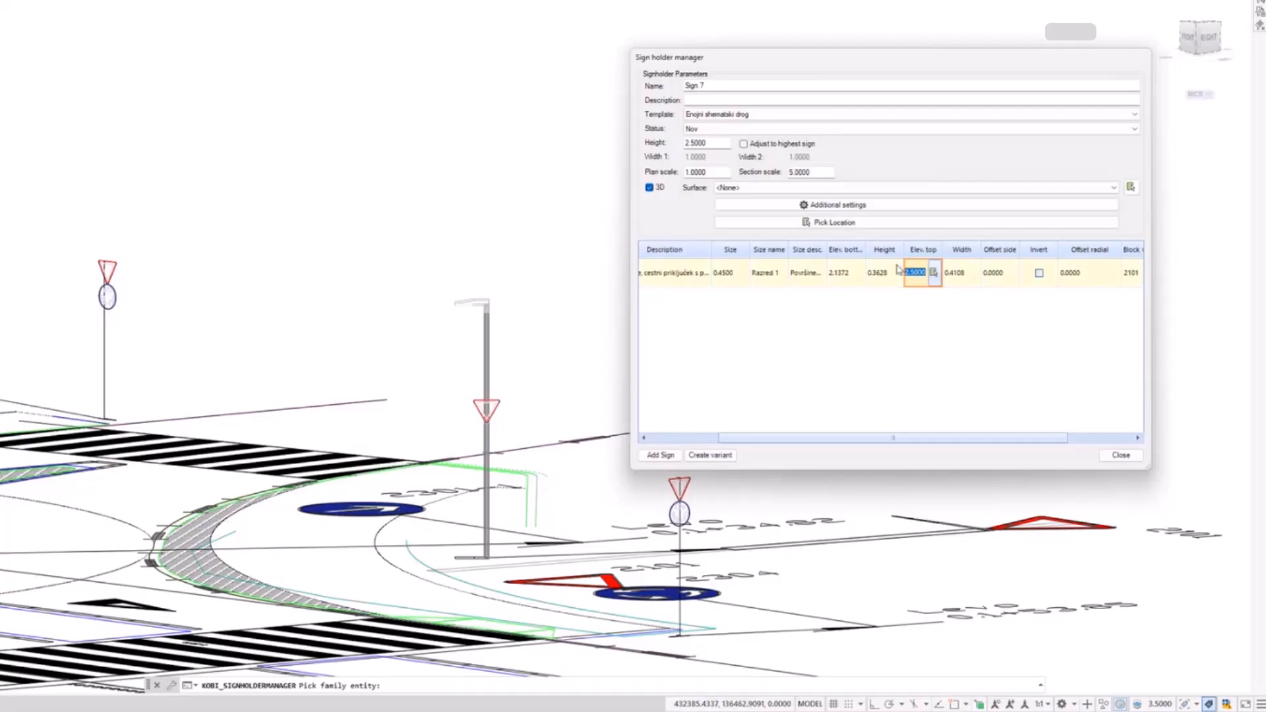
key("Return")
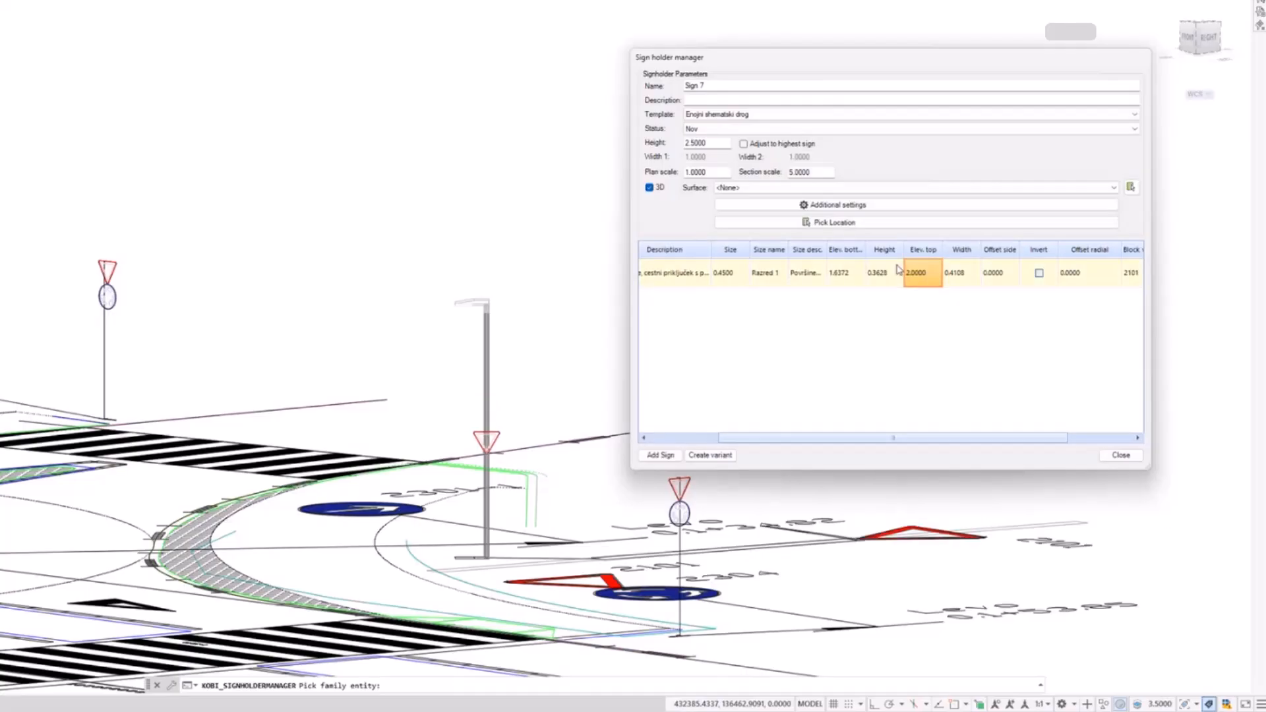
Step: Raise sign 2101 on the street light to a top elevation of 3
left_click(923, 272)
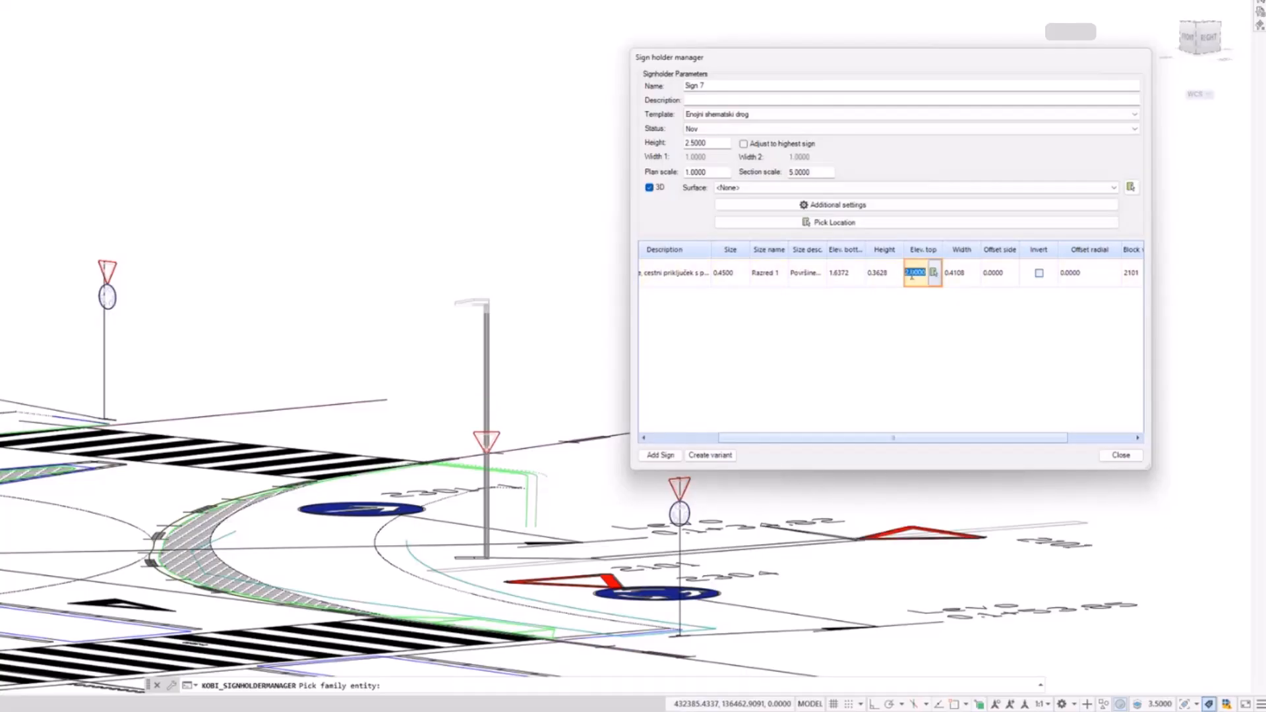
type("3")
key("Return")
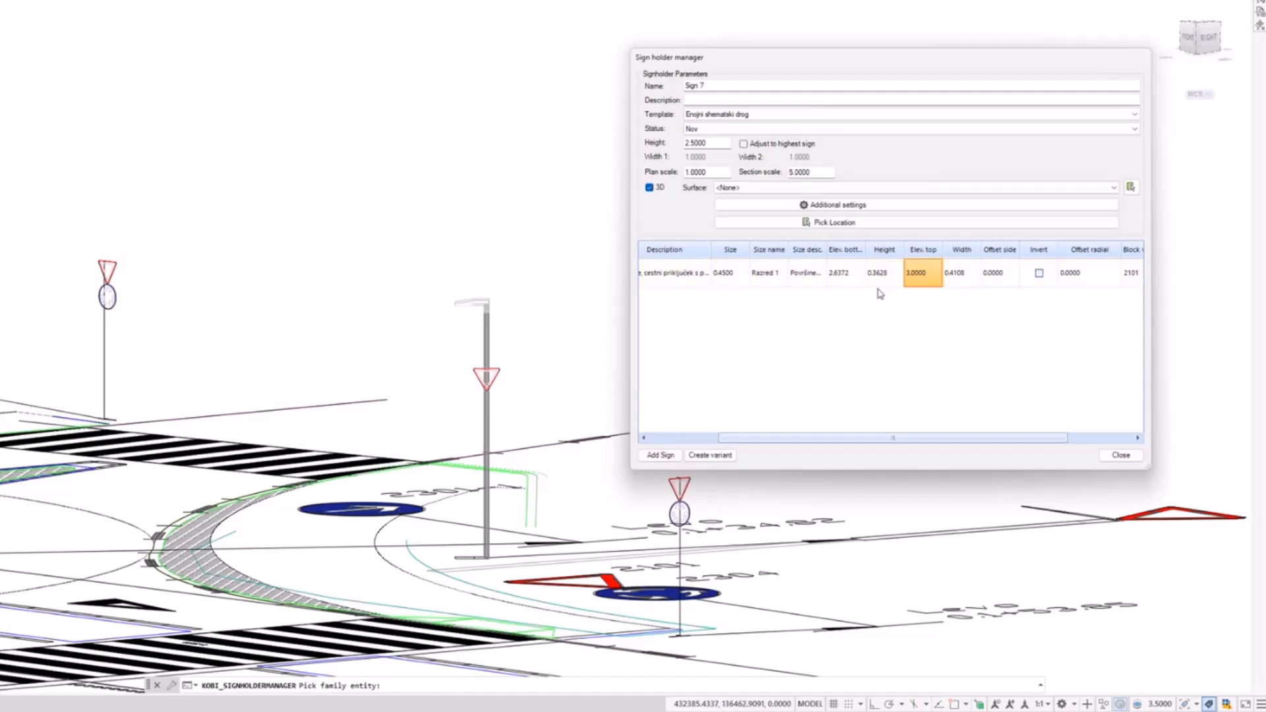
Step: Lower sign 2101 on the street light to a top elevation of 2 and close the Sign Holder Manager
left_click_drag(726, 62, 670, 63)
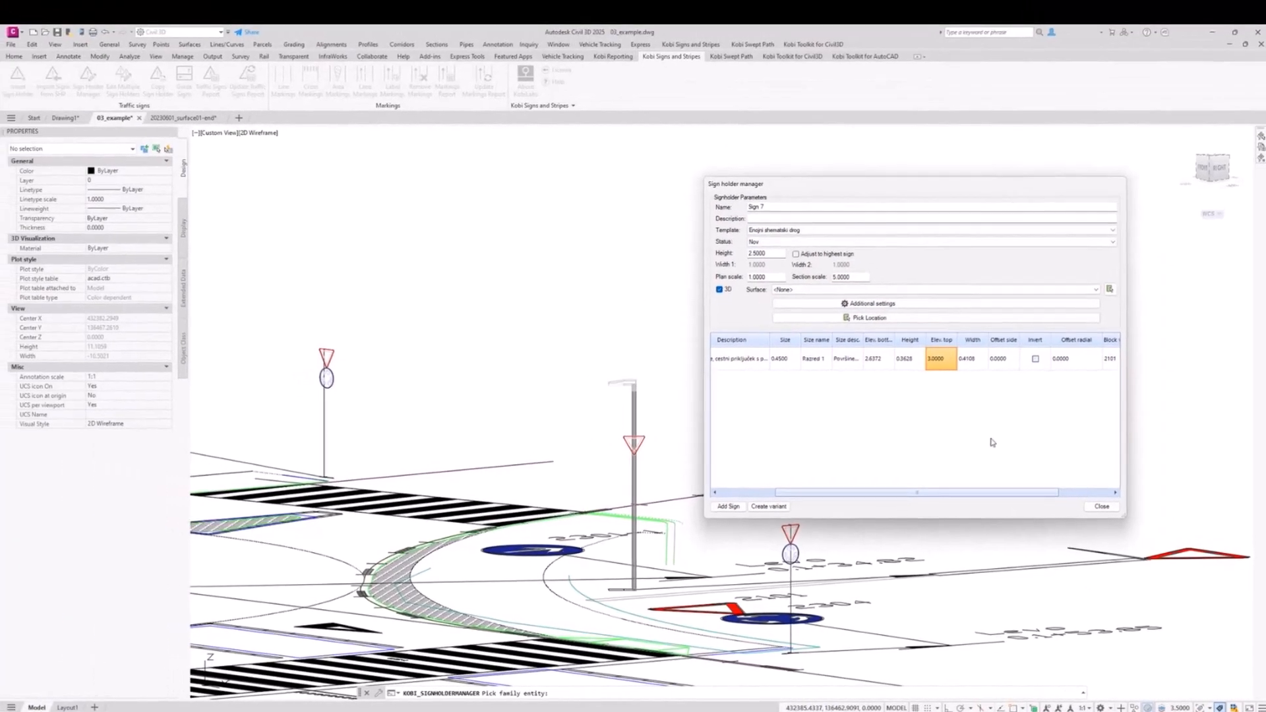
scroll(928, 369, "left", 3)
left_click(972, 277)
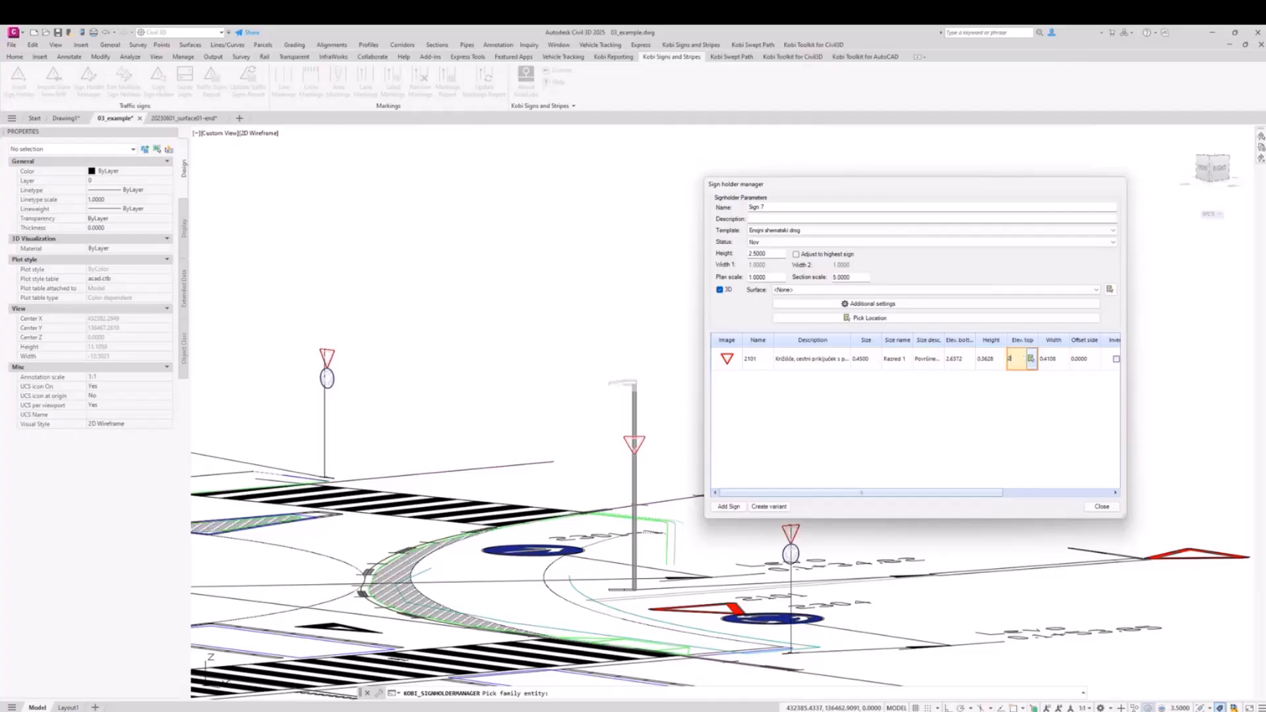
key("Return")
left_click(1117, 513)
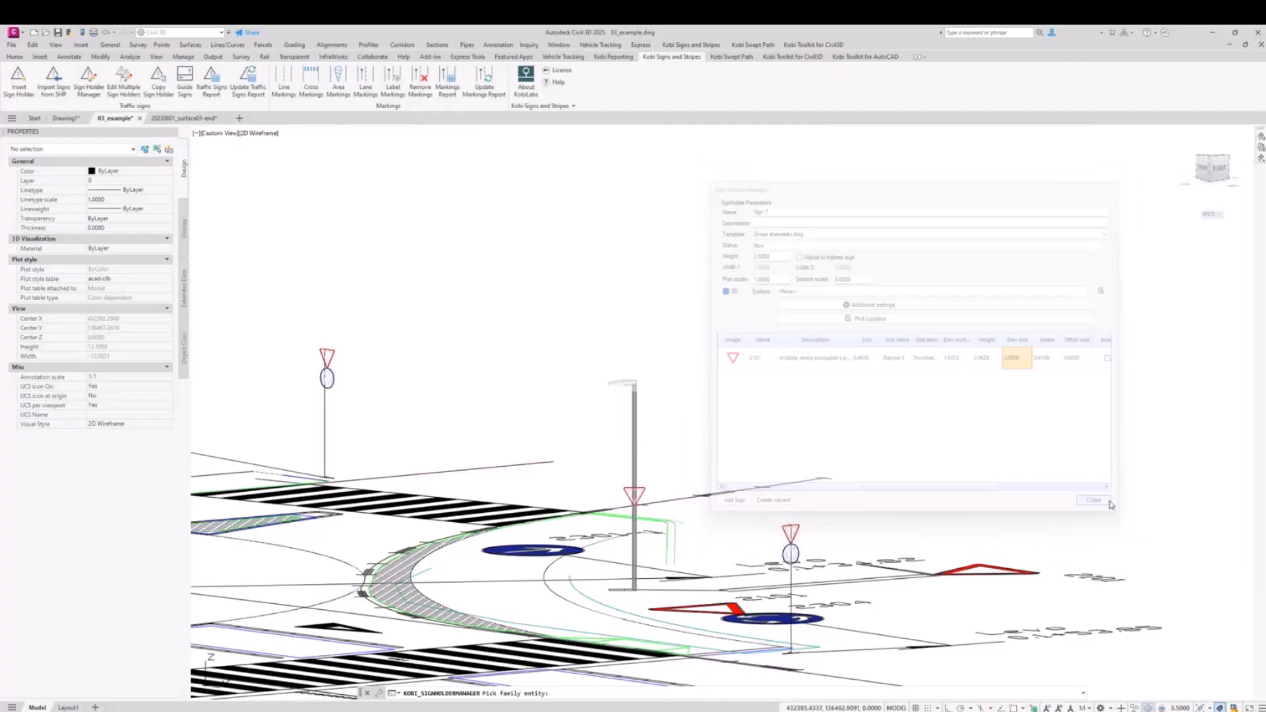